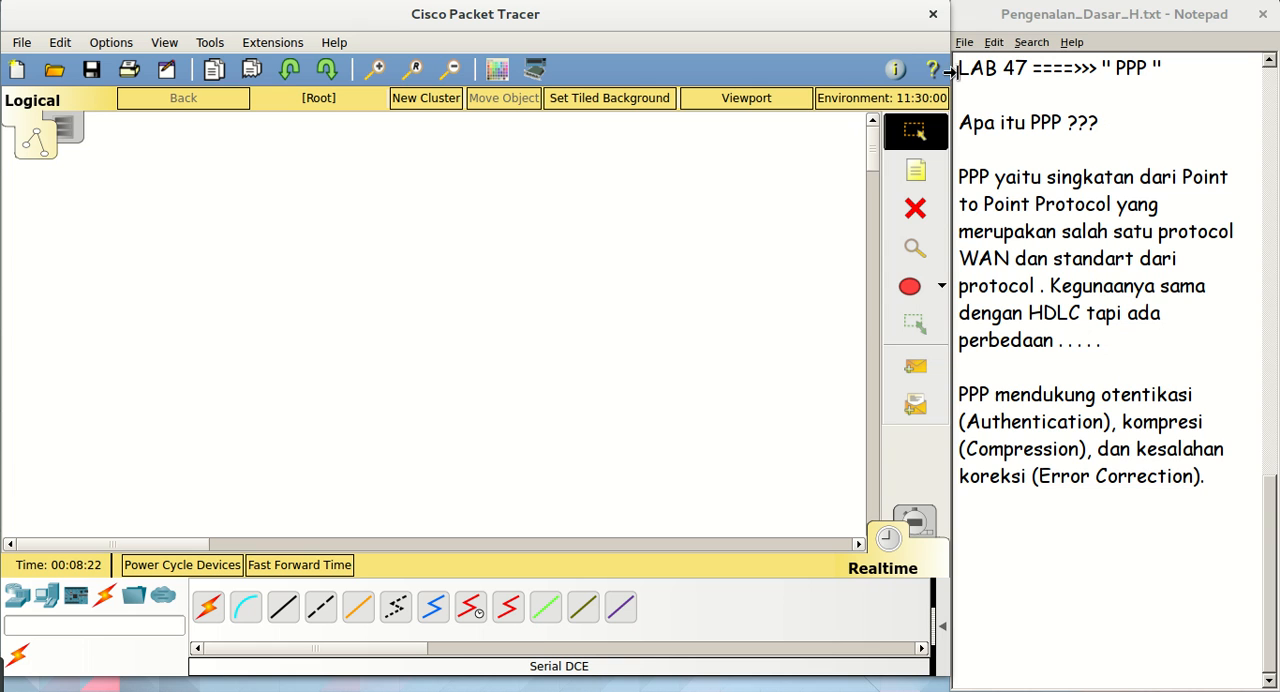
# Insert a new line above the "LAB 47" heading in the Notepad text and enter the author's full name
pyautogui.click(960, 68)
pyautogui.press('Return')
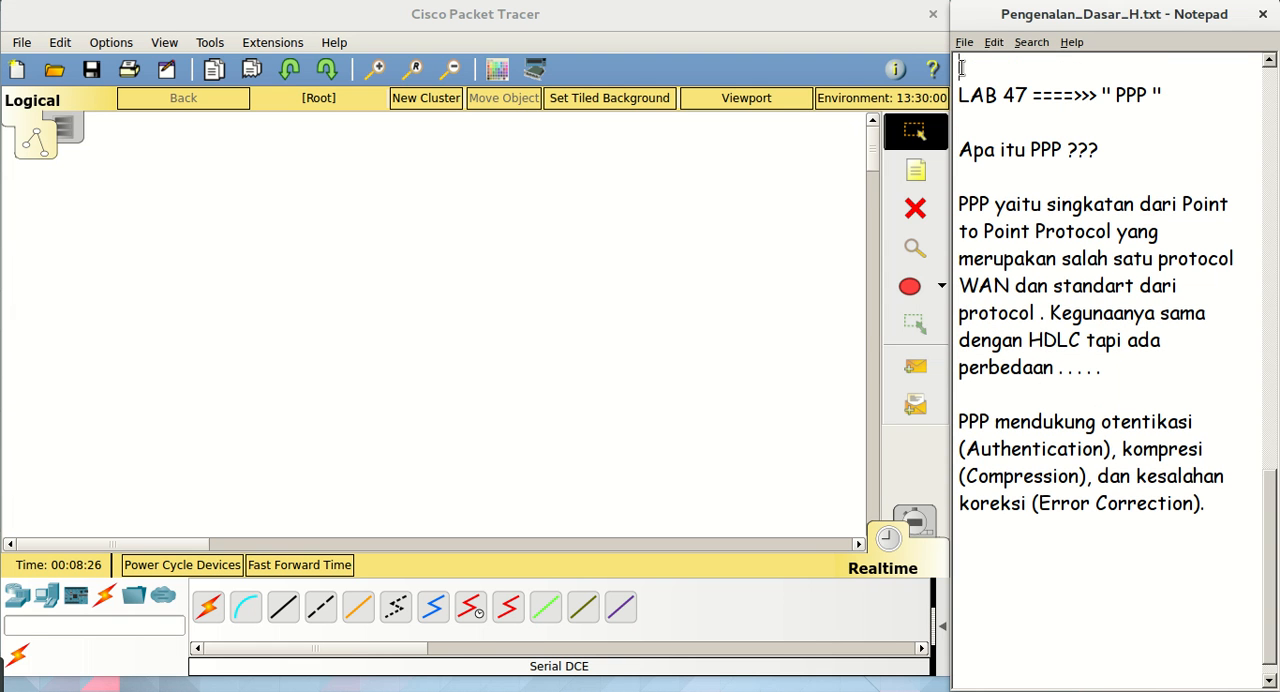
pyautogui.write('Shd')
pyautogui.press('BackSpace')
pyautogui.press('BackSpace')
pyautogui.press('BackSpace')
pyautogui.write('Abdul Mughni ')
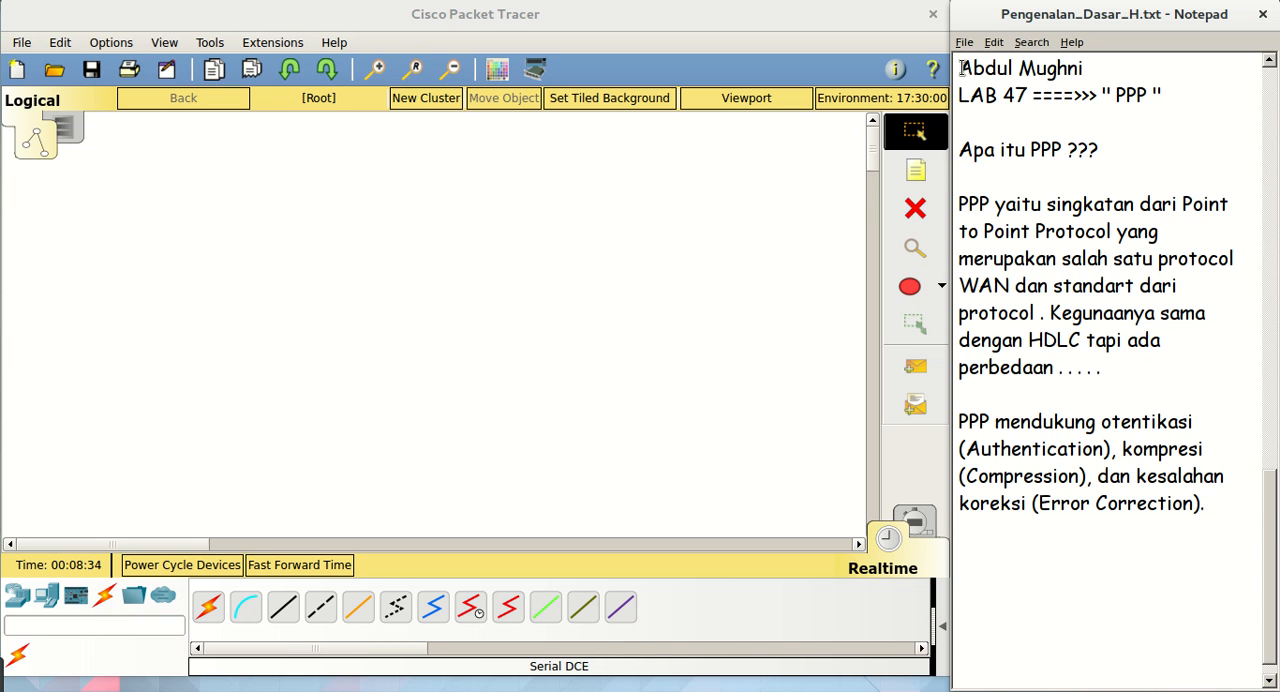
pyautogui.write('Fad')
pyautogui.write('hlul Hakim')
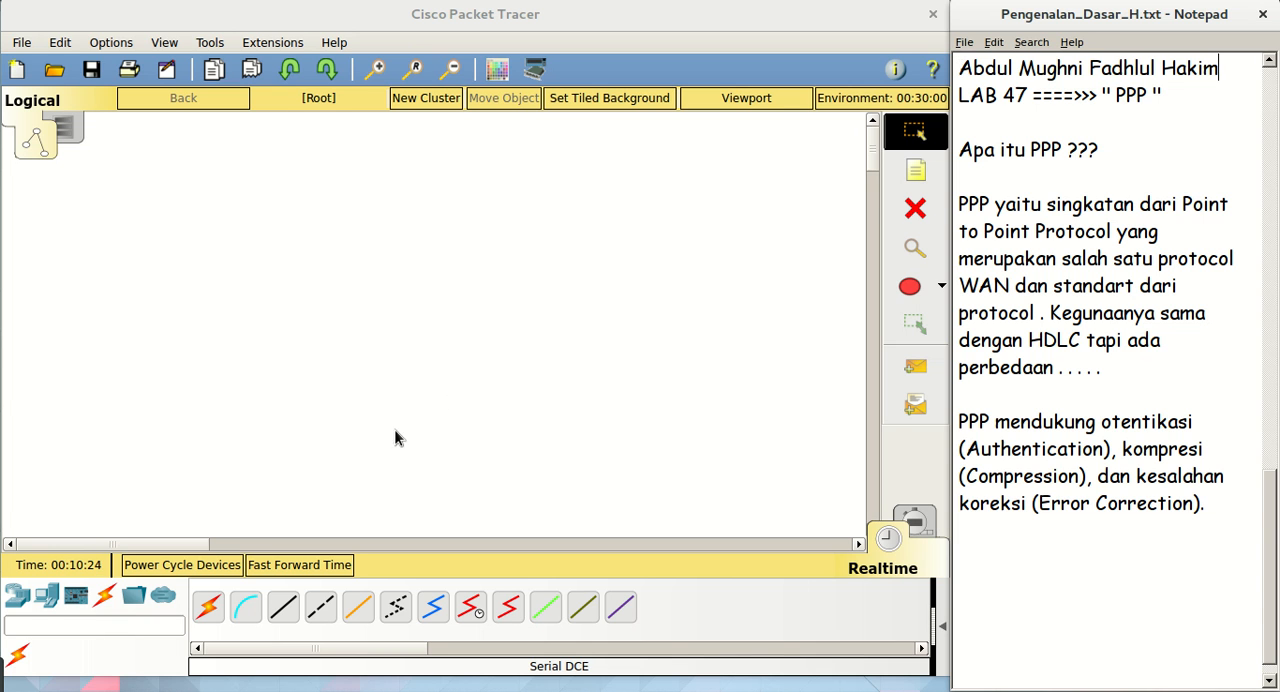
# Place a 1941 router in the upper-left area of the empty Packet Tracer workspace
pyautogui.click(17, 595)
pyautogui.click(207, 610)
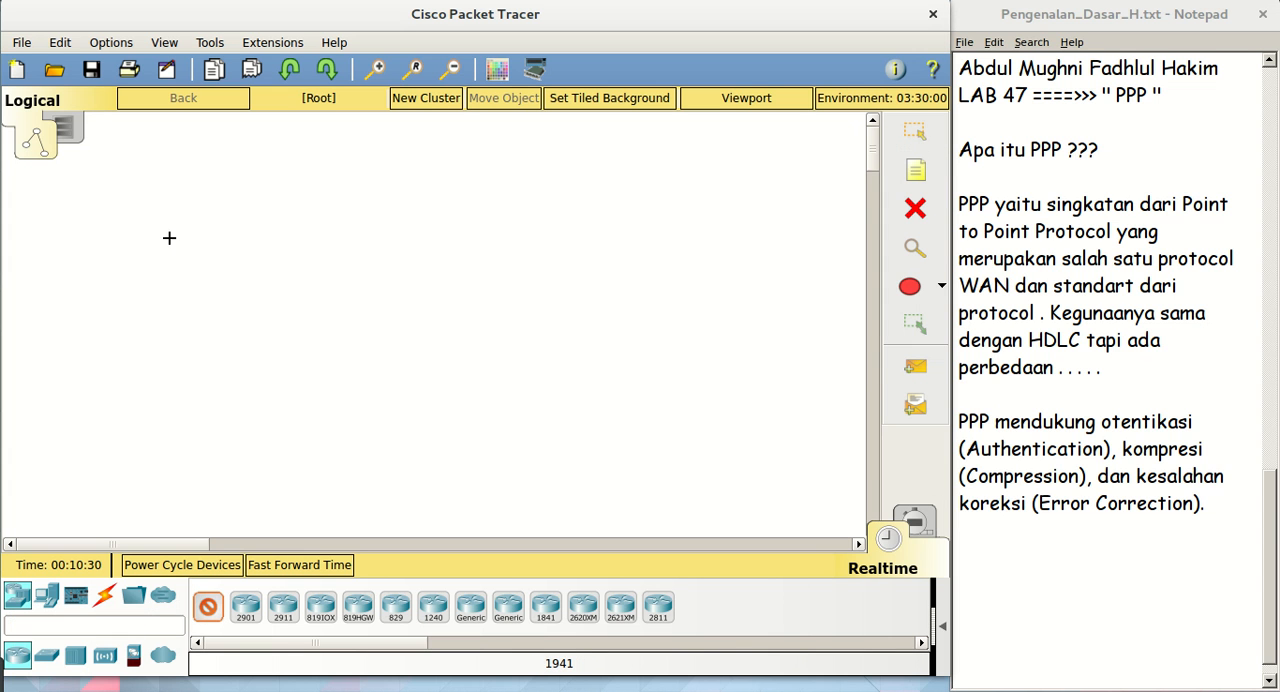
pyautogui.click(192, 162)
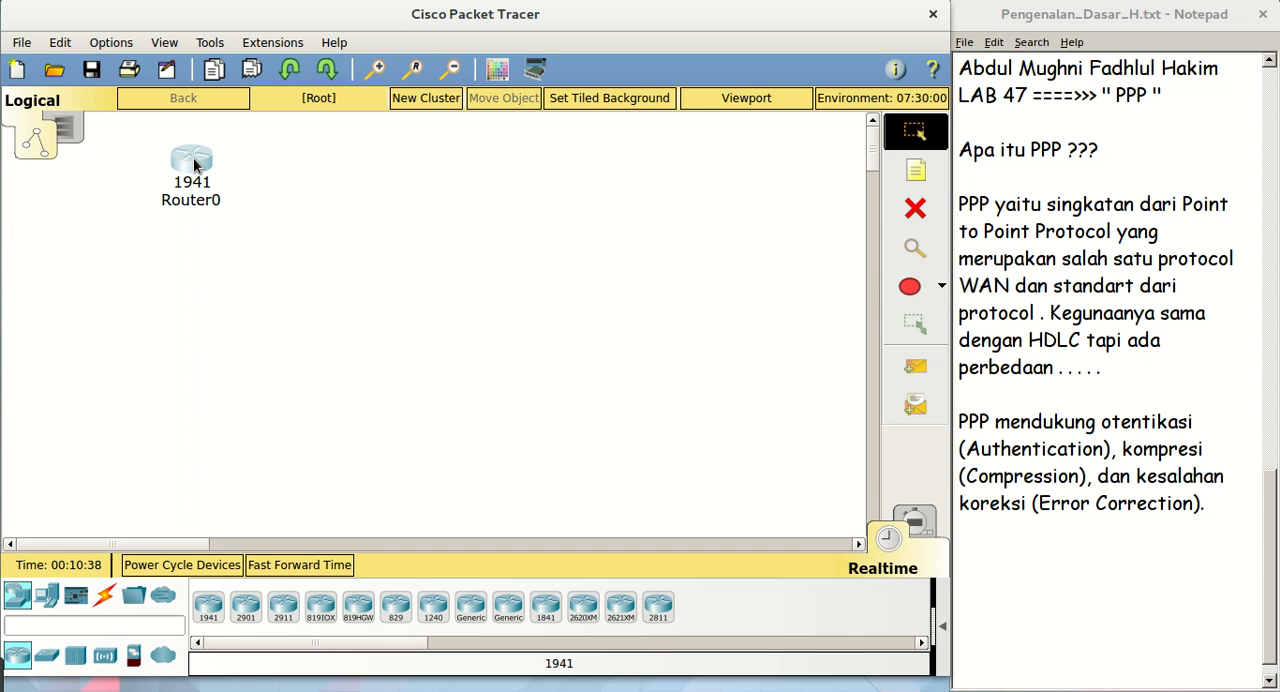
# Install an HWIC-2T serial module in the left expansion slot of Router0 and close its device window
pyautogui.click(194, 165)
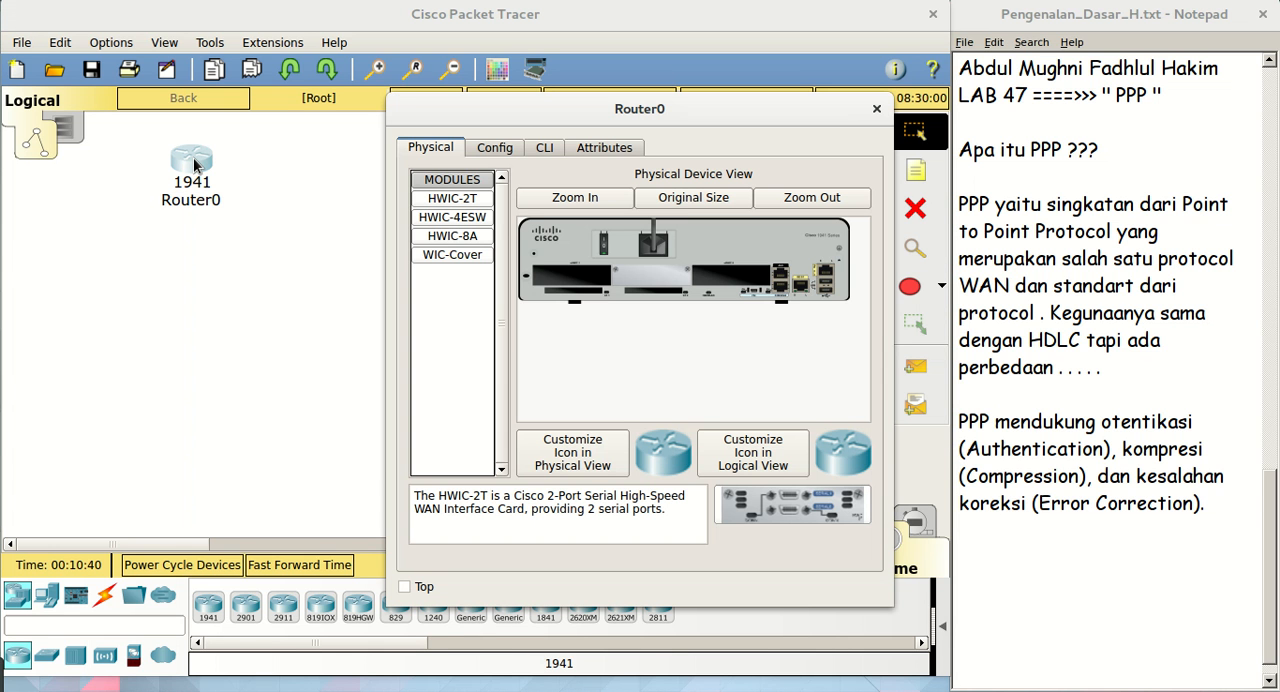
pyautogui.moveTo(457, 124); pyautogui.dragTo(71, 114)
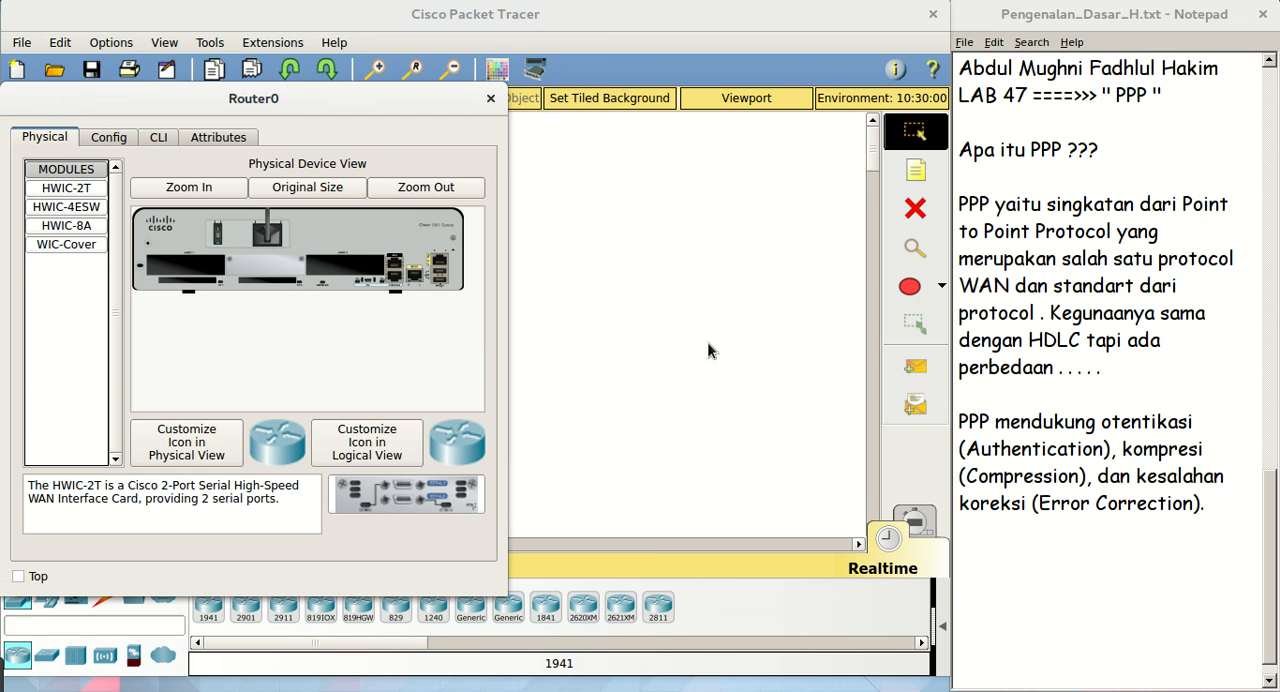
pyautogui.moveTo(503, 336); pyautogui.dragTo(946, 398)
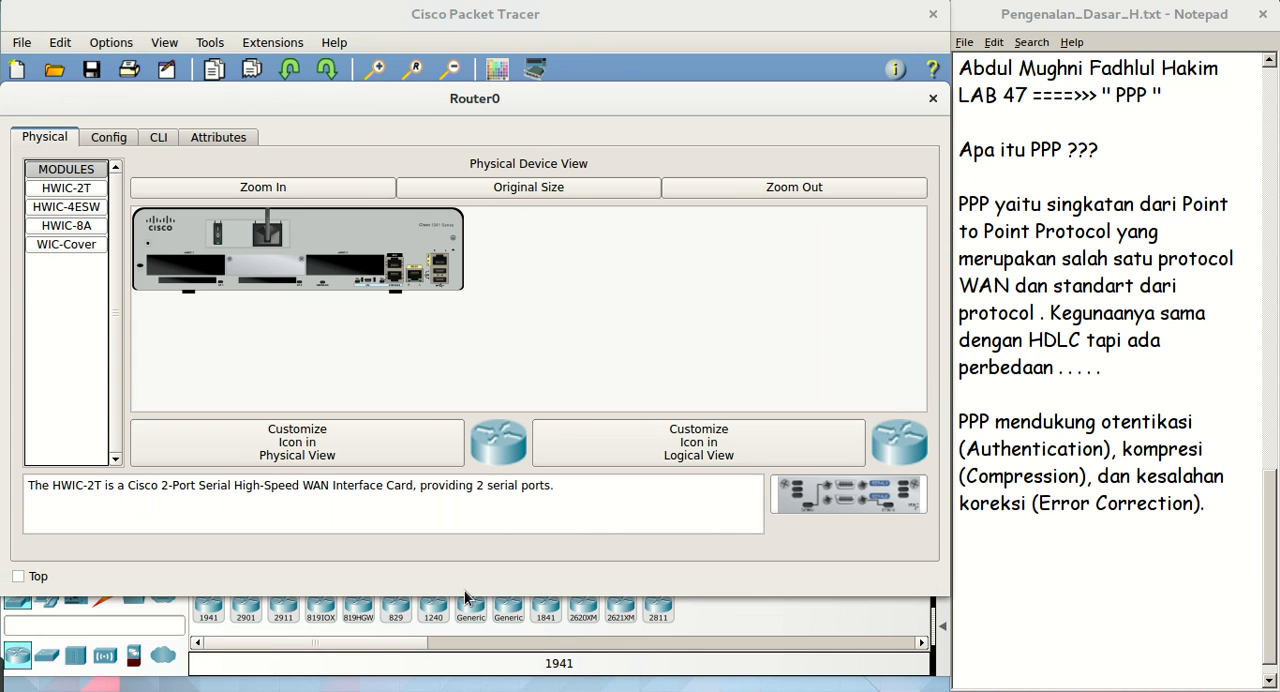
pyautogui.moveTo(464, 590); pyautogui.dragTo(464, 634)
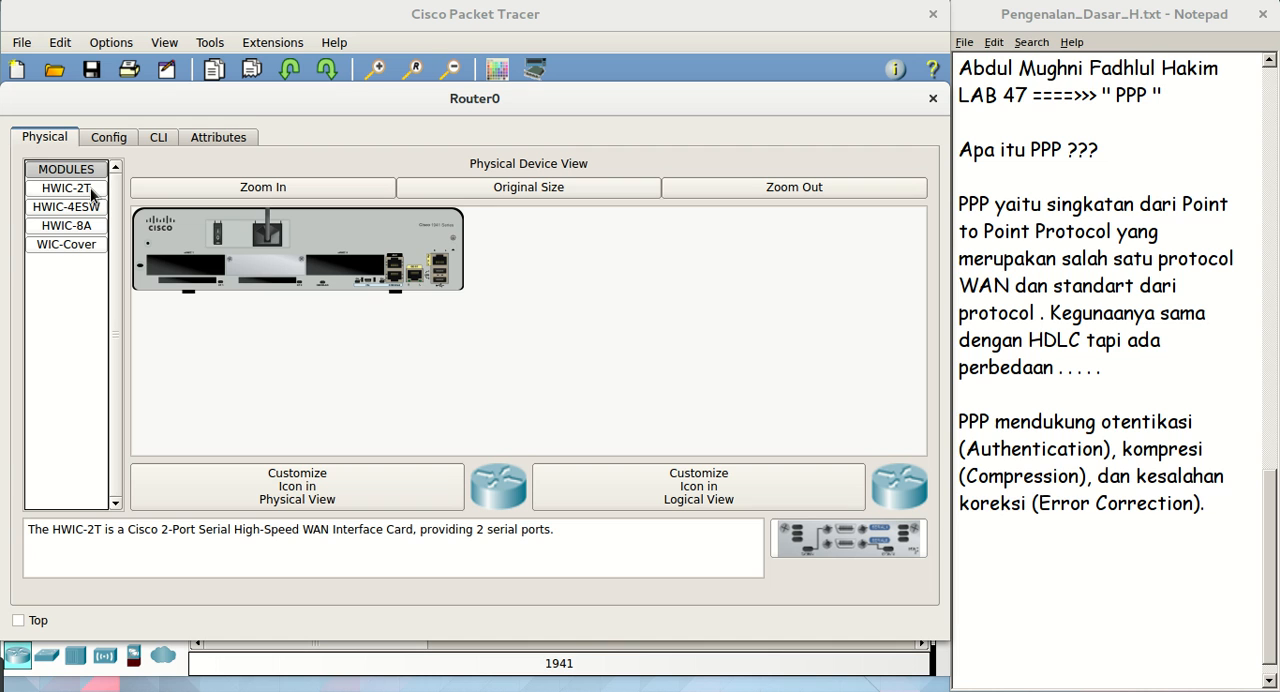
pyautogui.moveTo(91, 189); pyautogui.dragTo(185, 264)
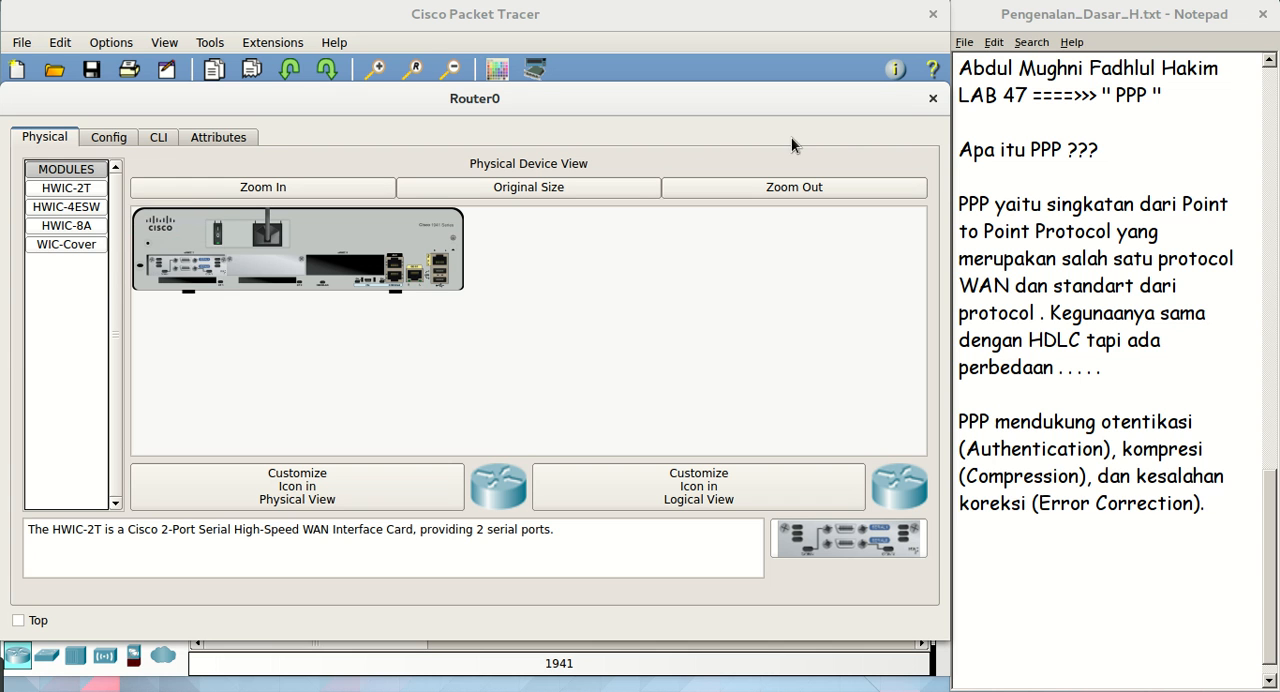
pyautogui.click(933, 98)
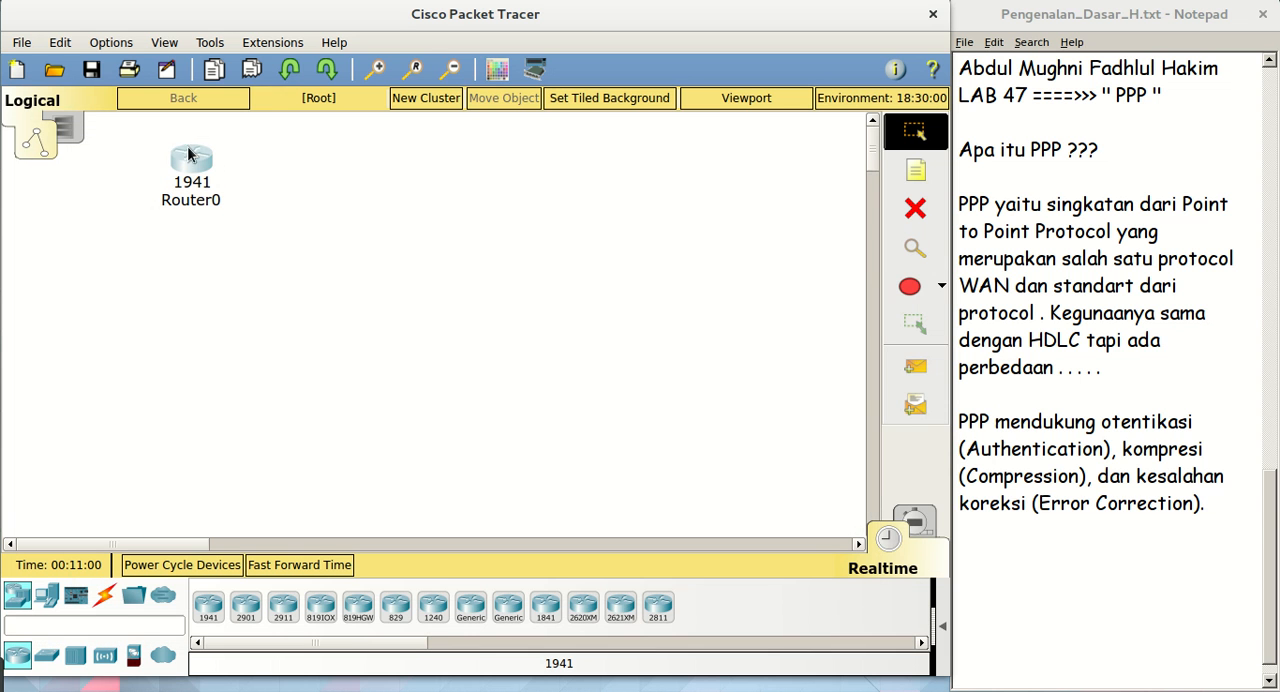
# Duplicate Router0 to its right on the same level and place a generic PC below each router
pyautogui.moveTo(201, 160)
pyautogui.moveTo(201, 155); pyautogui.dragTo(631, 160)
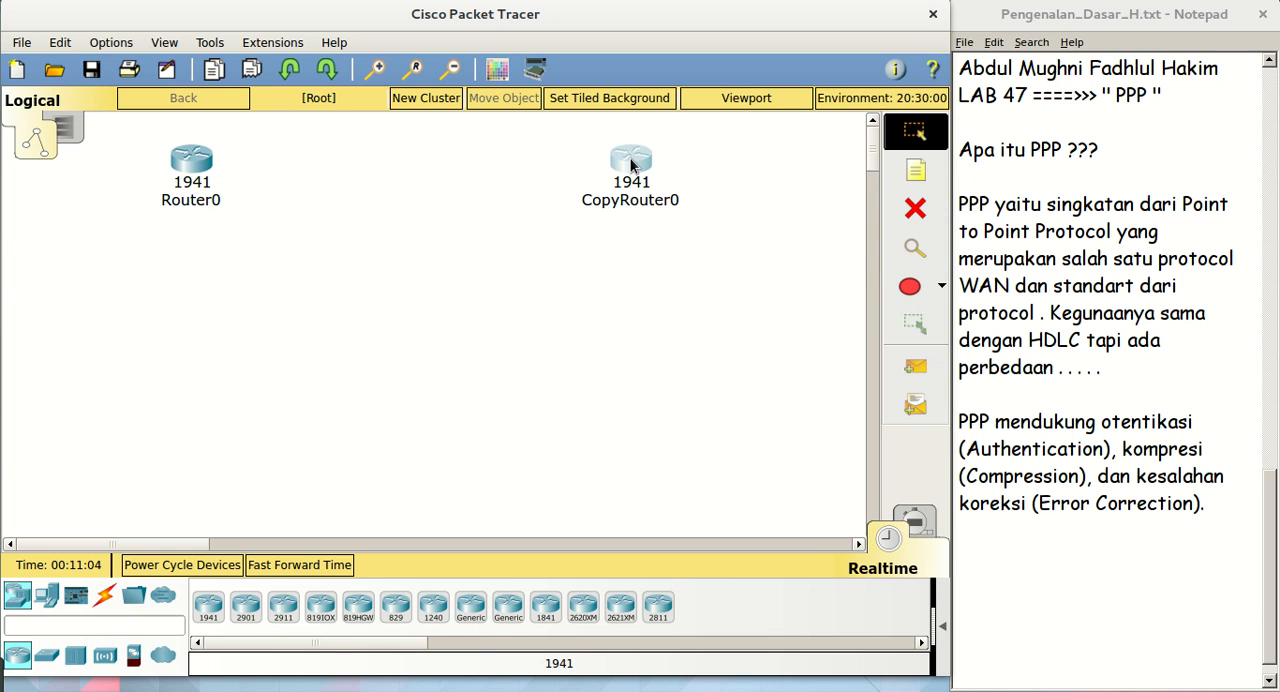
pyautogui.click(47, 596)
pyautogui.click(208, 606)
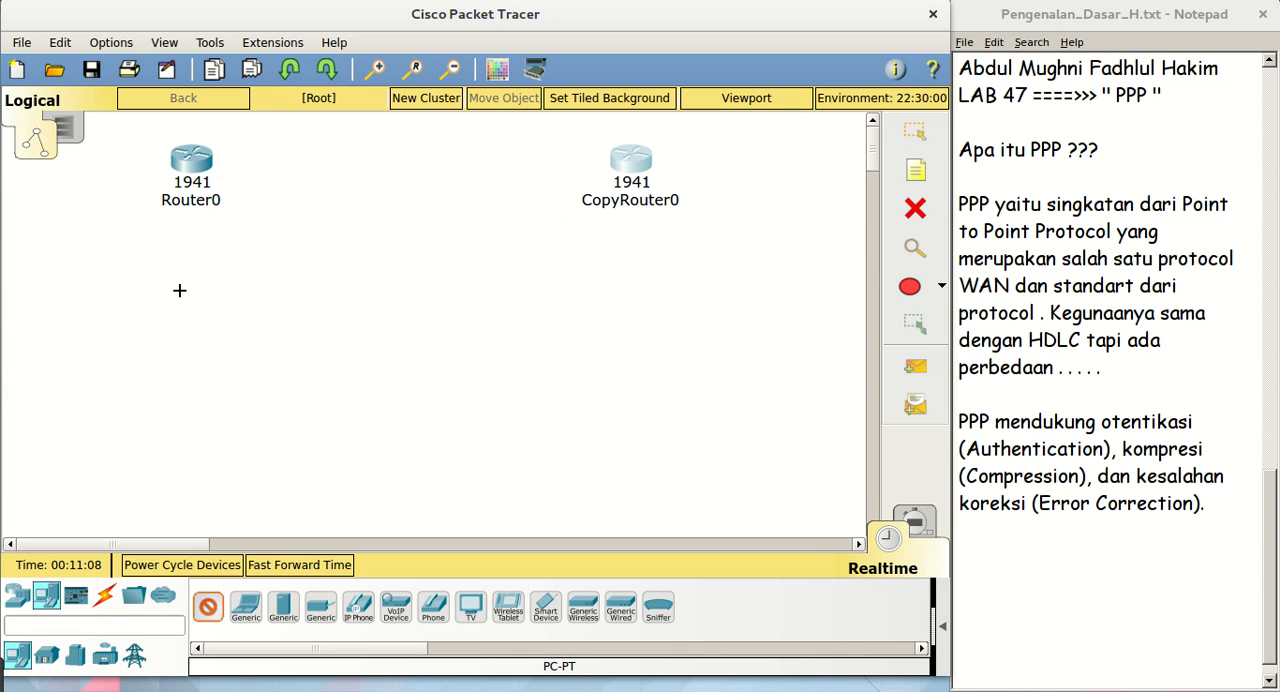
pyautogui.click(180, 309)
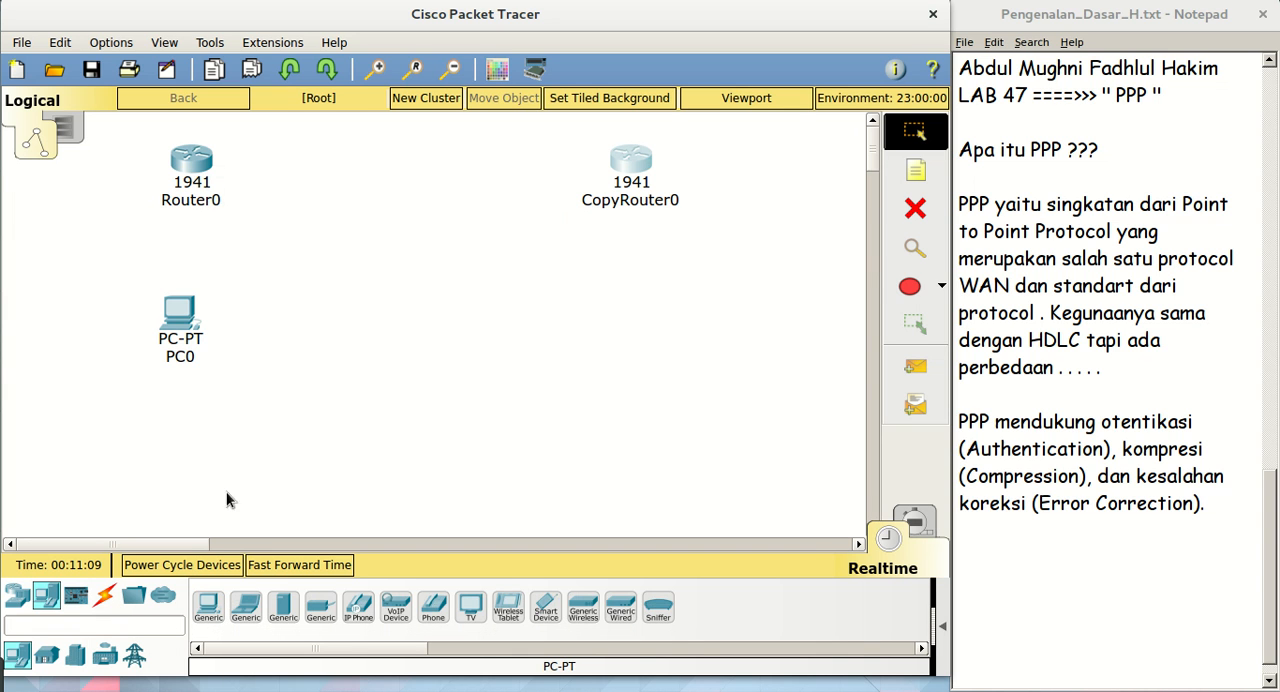
pyautogui.click(208, 606)
pyautogui.click(640, 311)
# Move PC0 and PC1 further down to leave more space below the routers
pyautogui.moveTo(641, 318); pyautogui.dragTo(639, 373)
pyautogui.moveTo(177, 330); pyautogui.dragTo(178, 413)
pyautogui.moveTo(641, 350); pyautogui.dragTo(650, 390)
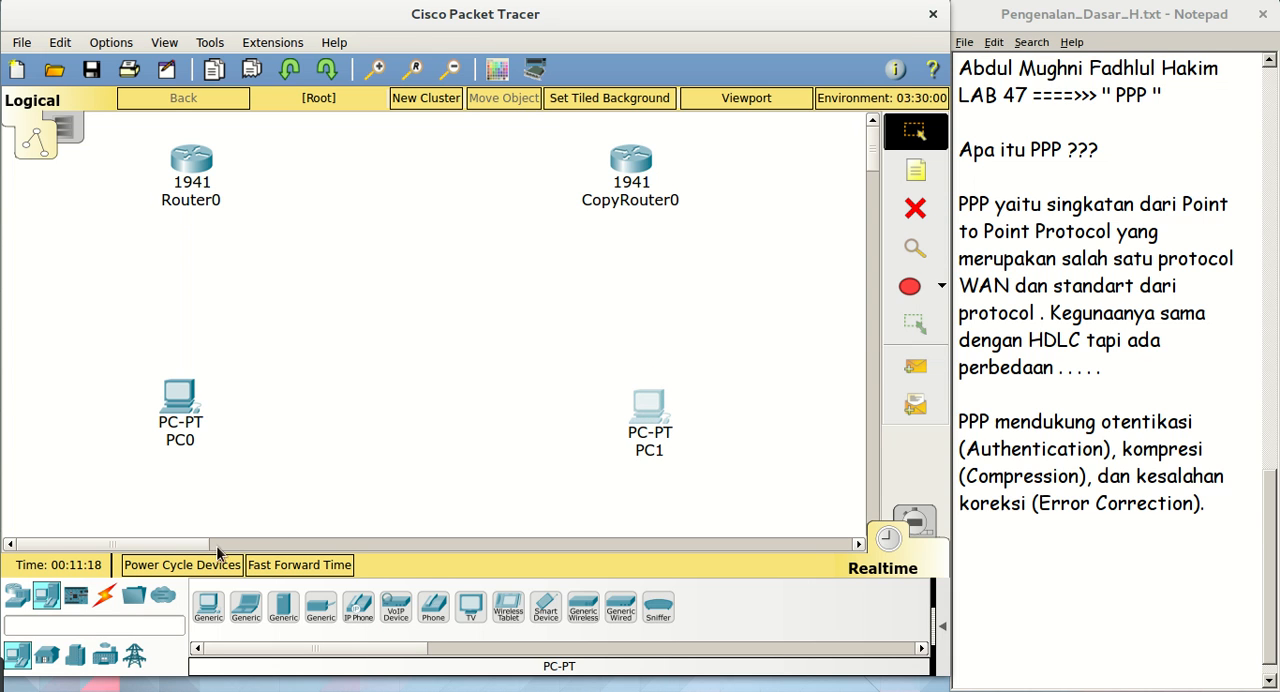
# Connect PC0's FastEthernet0 to Router0's GigabitEthernet0/0 with a copper cross-over cable
pyautogui.click(104, 595)
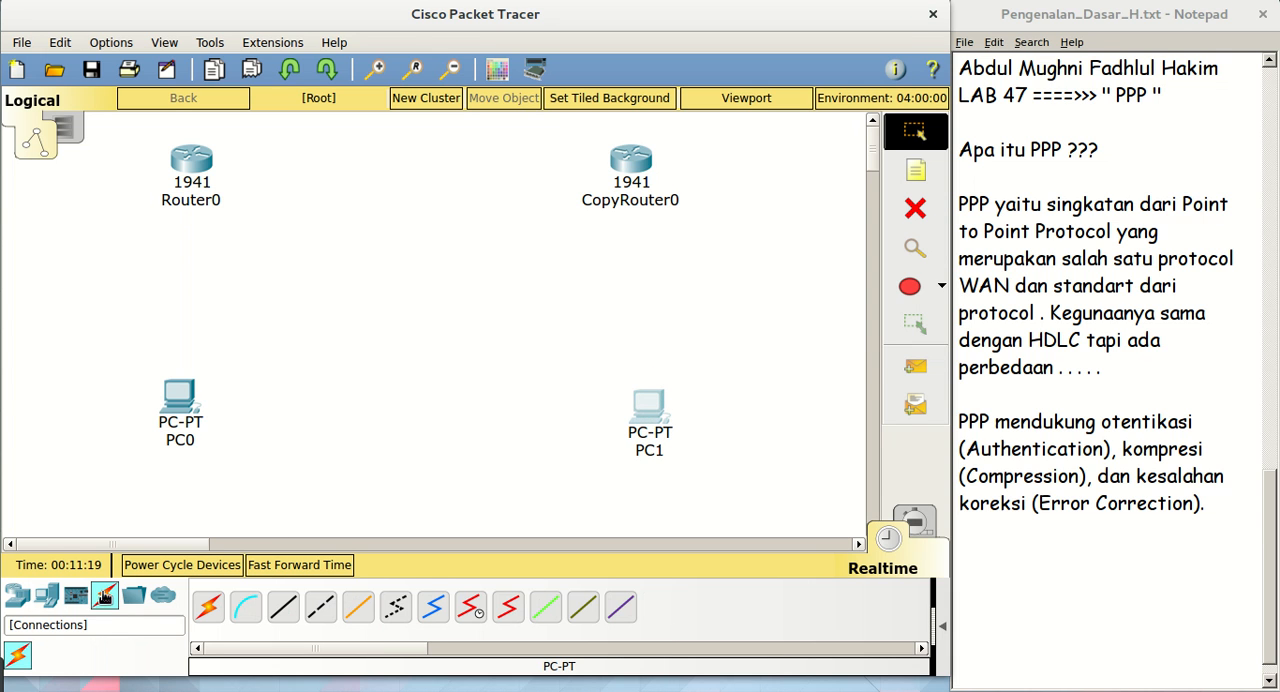
pyautogui.click(328, 612)
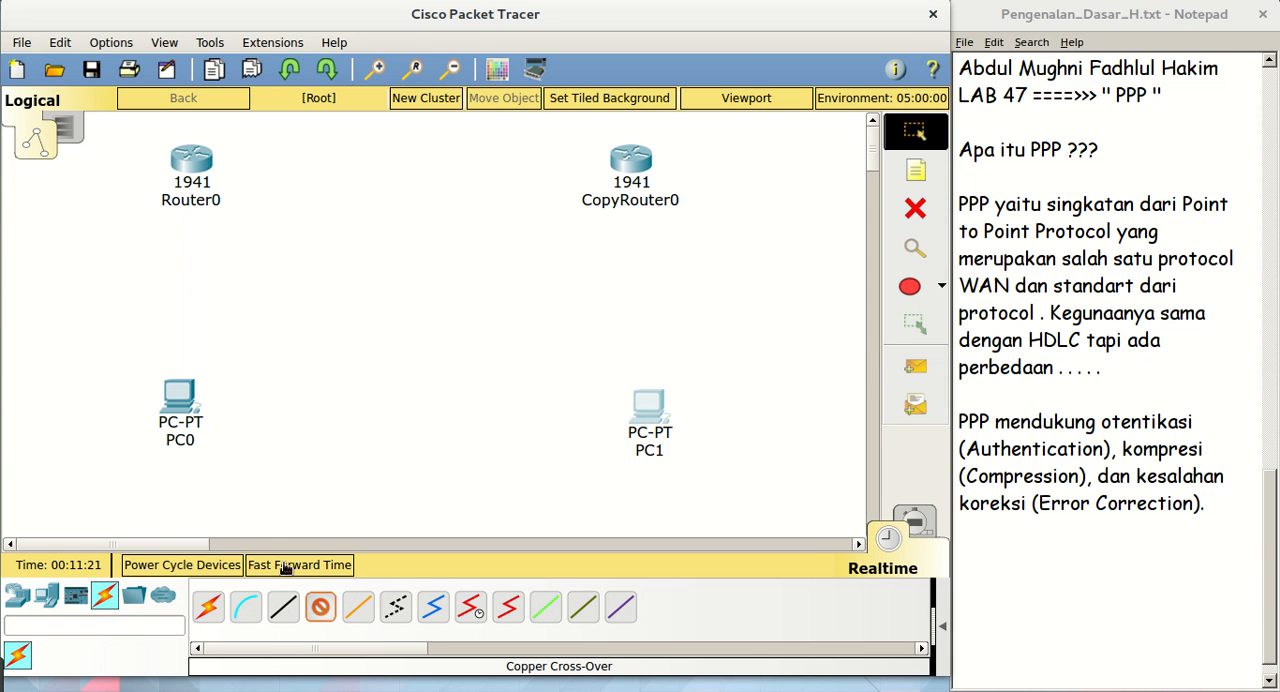
pyautogui.click(184, 390)
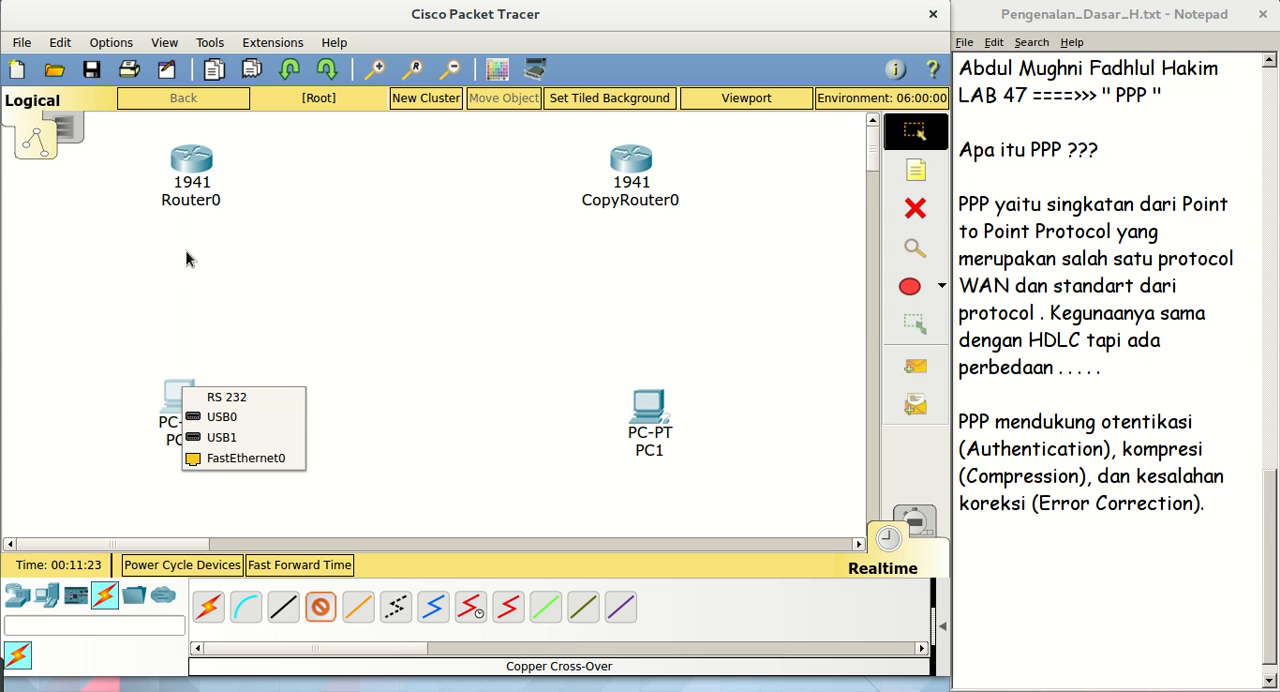
pyautogui.click(254, 457)
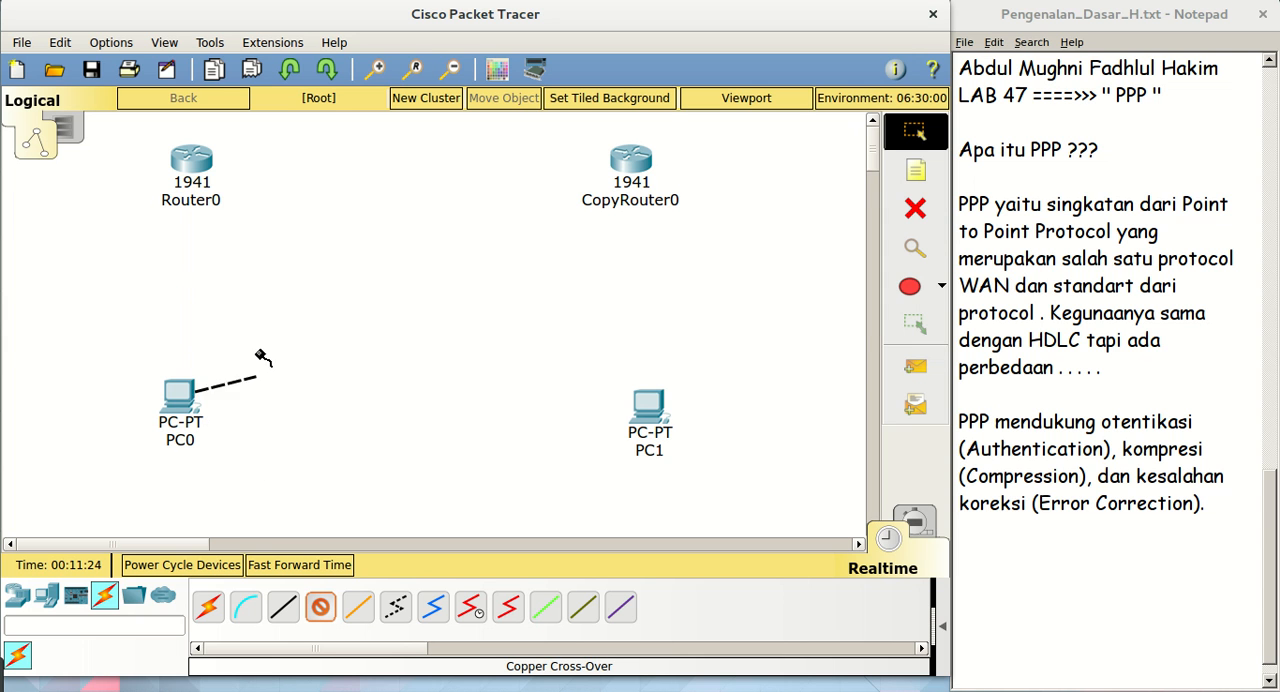
pyautogui.click(188, 165)
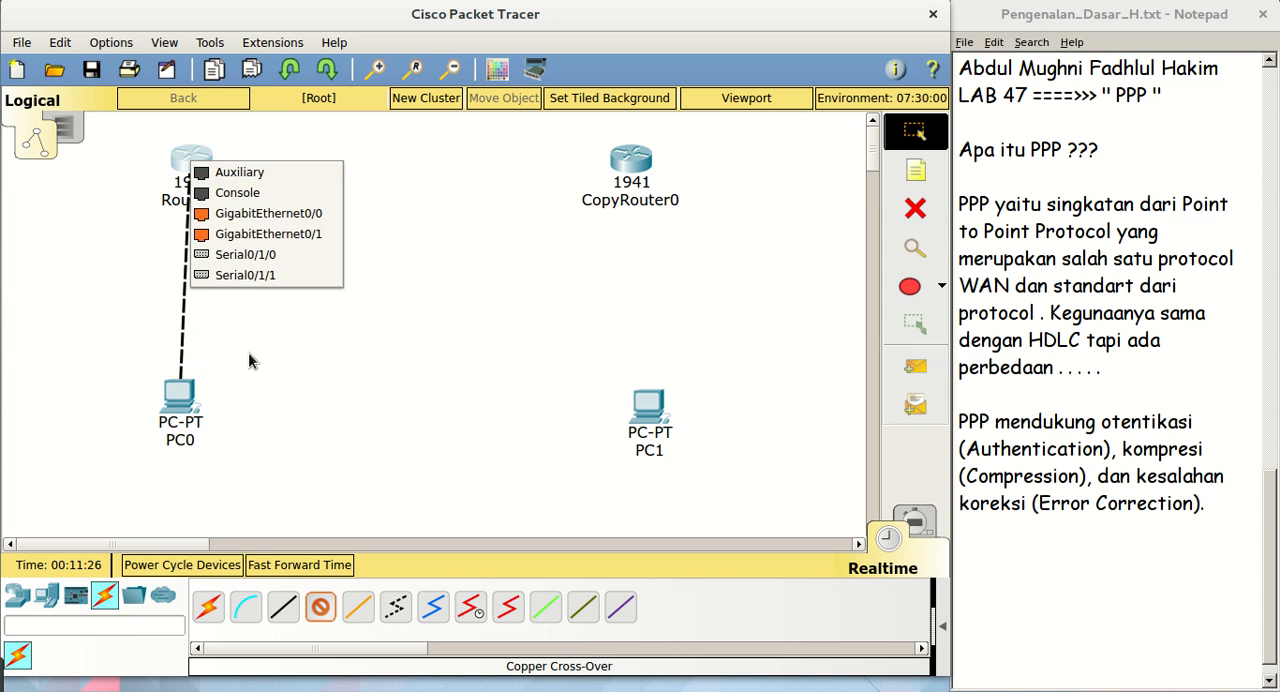
pyautogui.click(278, 214)
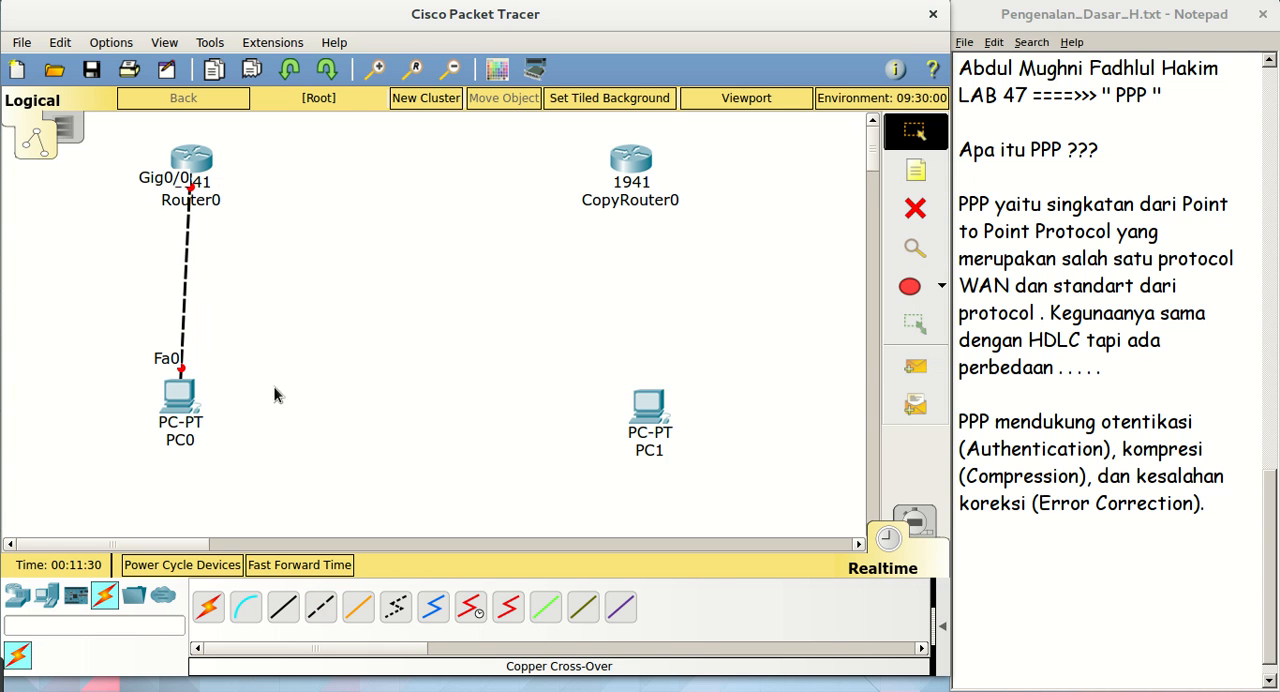
# Connect PC1's FastEthernet0 to CopyRouter0's GigabitEthernet0/0 with a copper cross-over cable
pyautogui.click(318, 607)
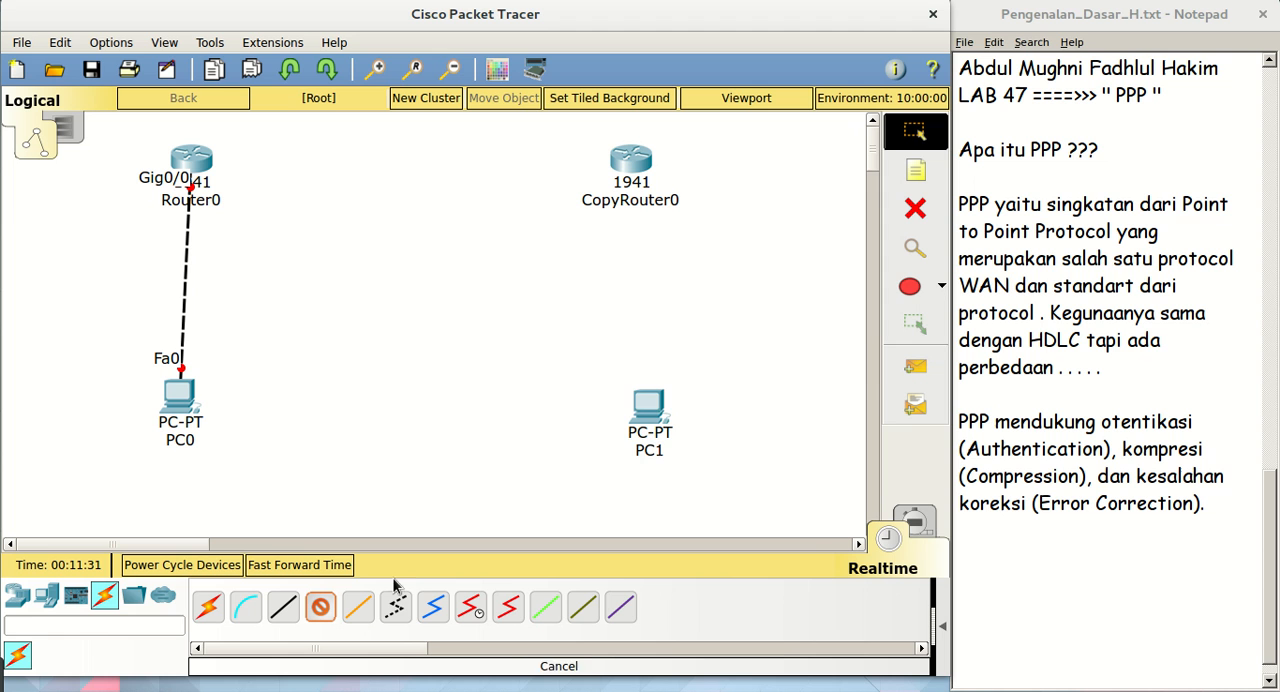
pyautogui.click(642, 420)
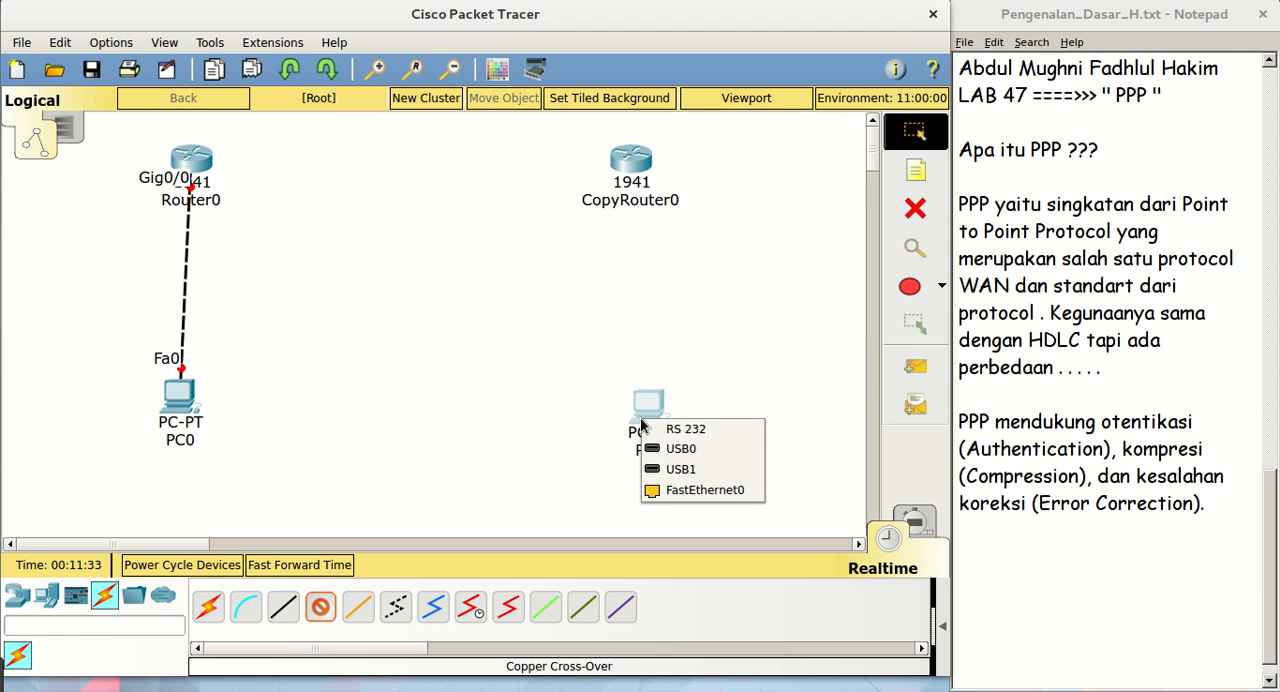
pyautogui.click(668, 489)
pyautogui.click(637, 160)
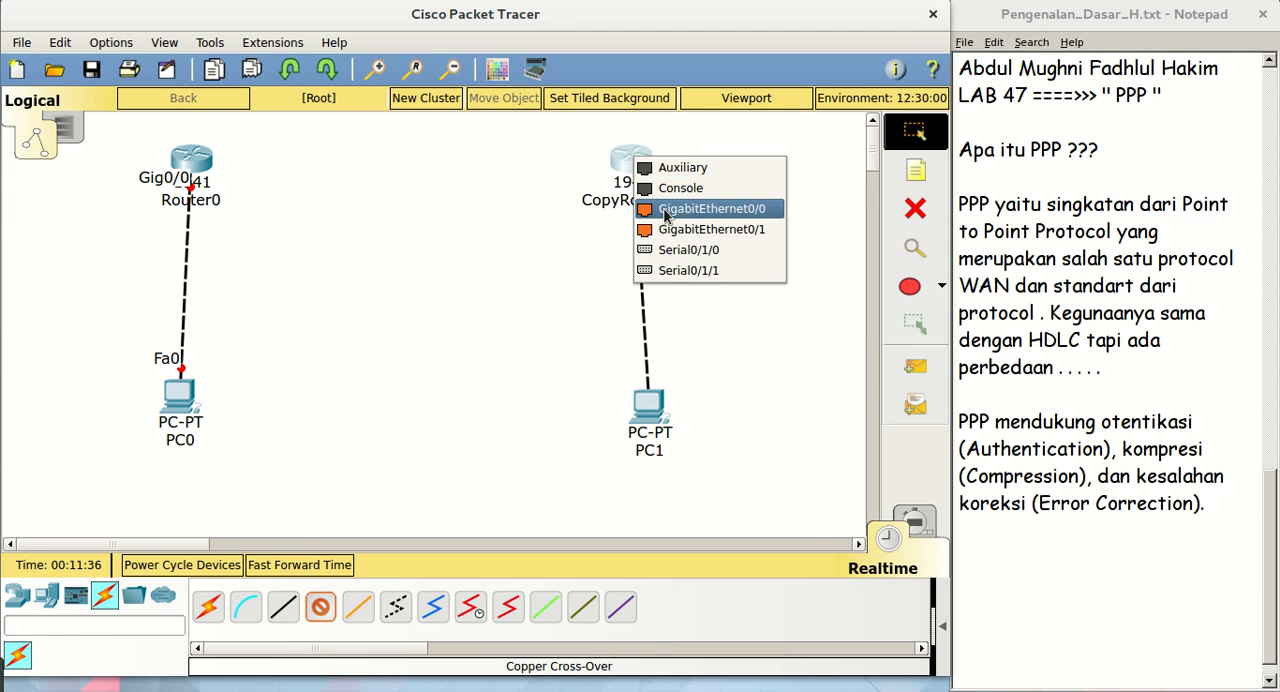
pyautogui.click(657, 208)
# Shift PC1 and PC0 sideways so that each sits vertically beneath its router
pyautogui.moveTo(643, 416); pyautogui.dragTo(625, 419)
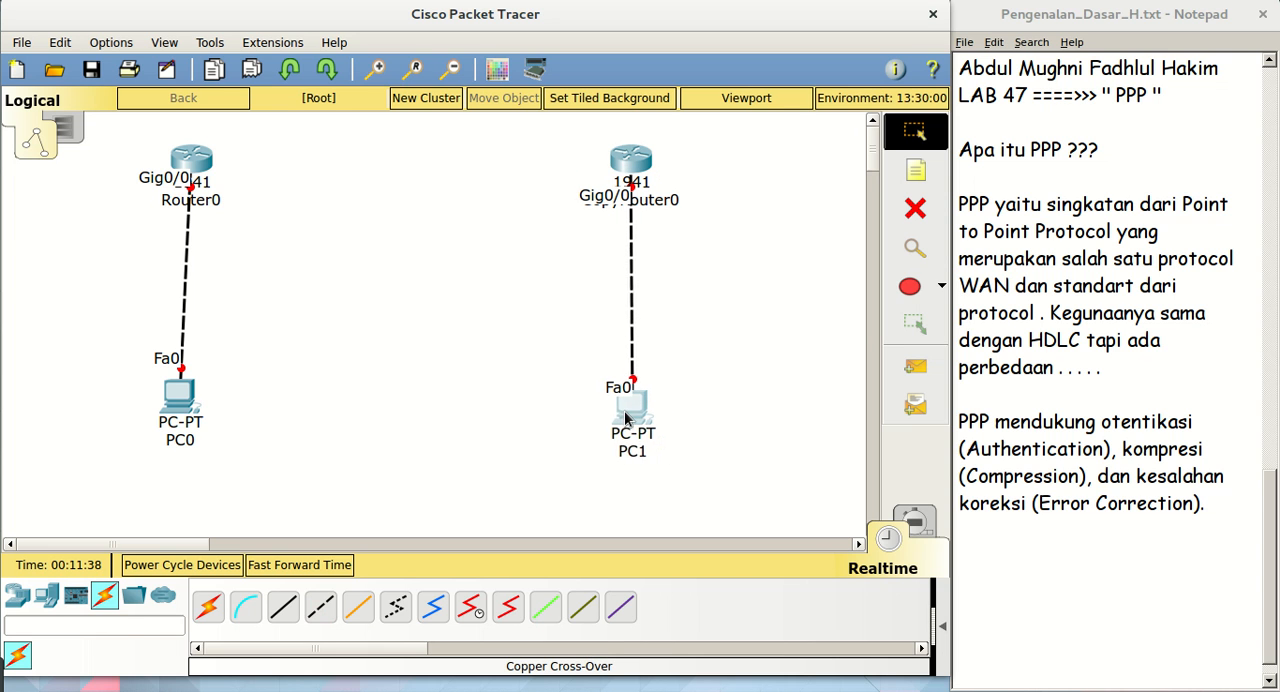
pyautogui.moveTo(185, 404); pyautogui.dragTo(198, 404)
pyautogui.click(270, 566)
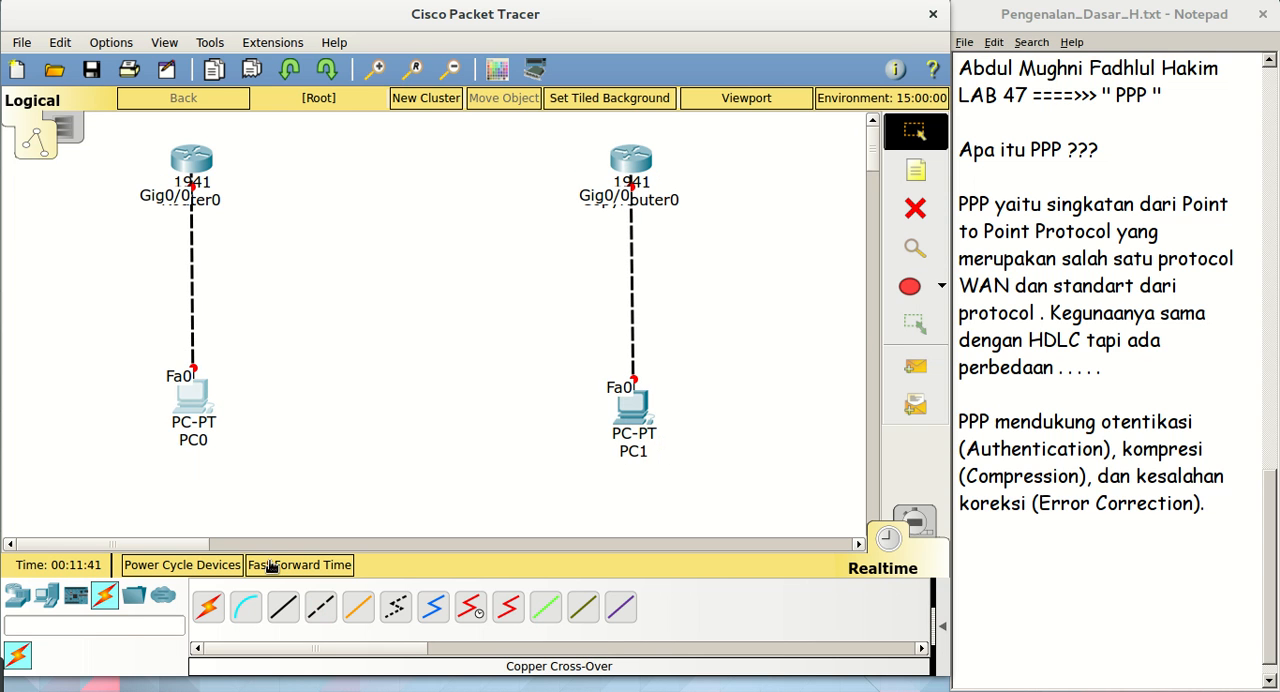
# Link Serial0/1/0 of Router0 to Serial0/1/0 of CopyRouter0 with a Serial DCE cable starting at Router0
pyautogui.click(473, 617)
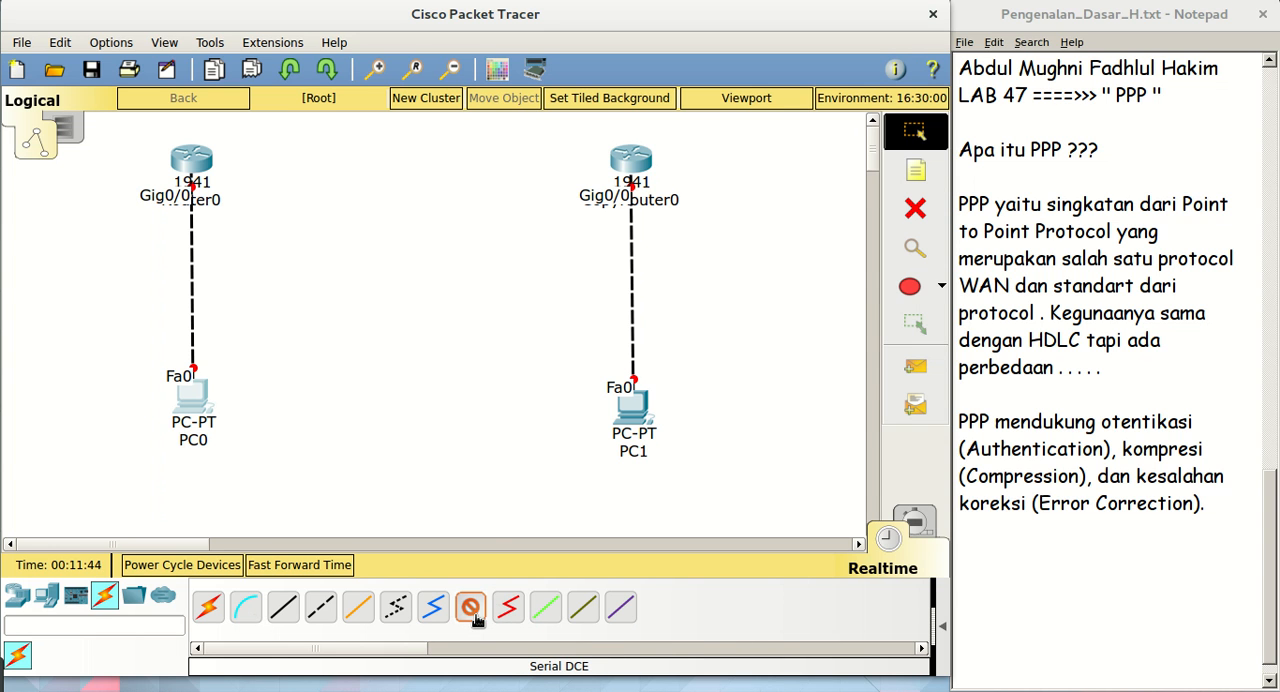
pyautogui.click(203, 158)
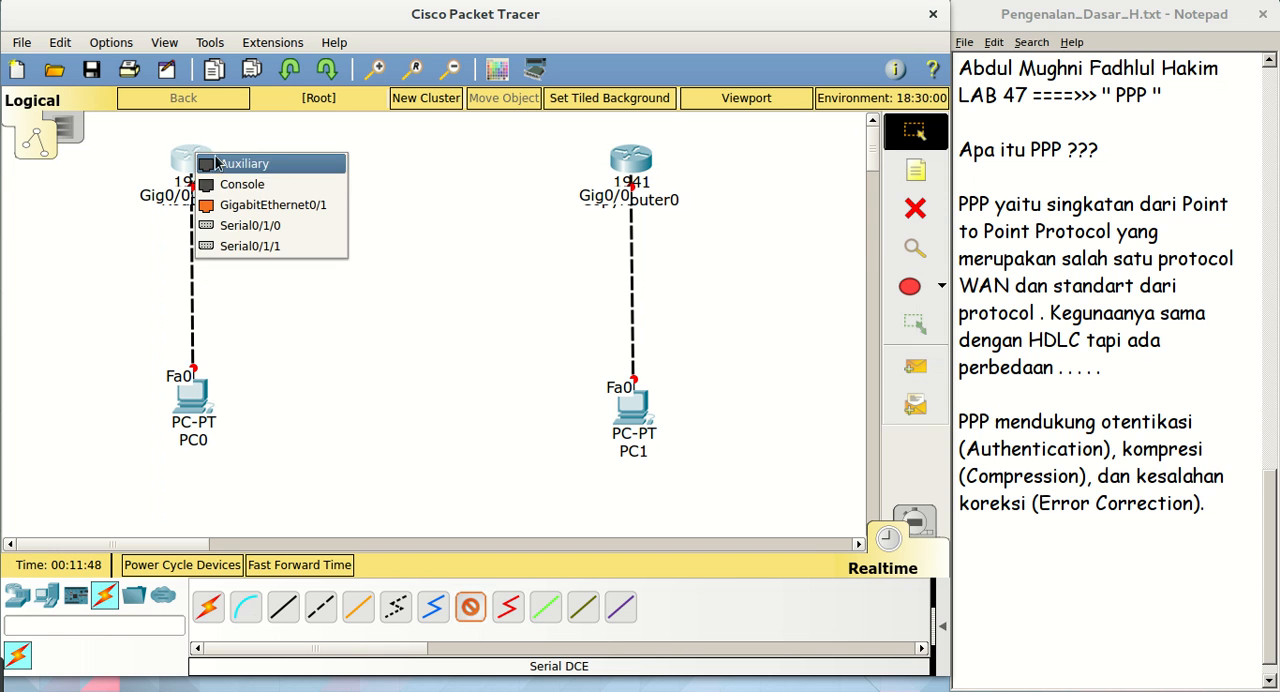
pyautogui.click(306, 228)
pyautogui.click(621, 161)
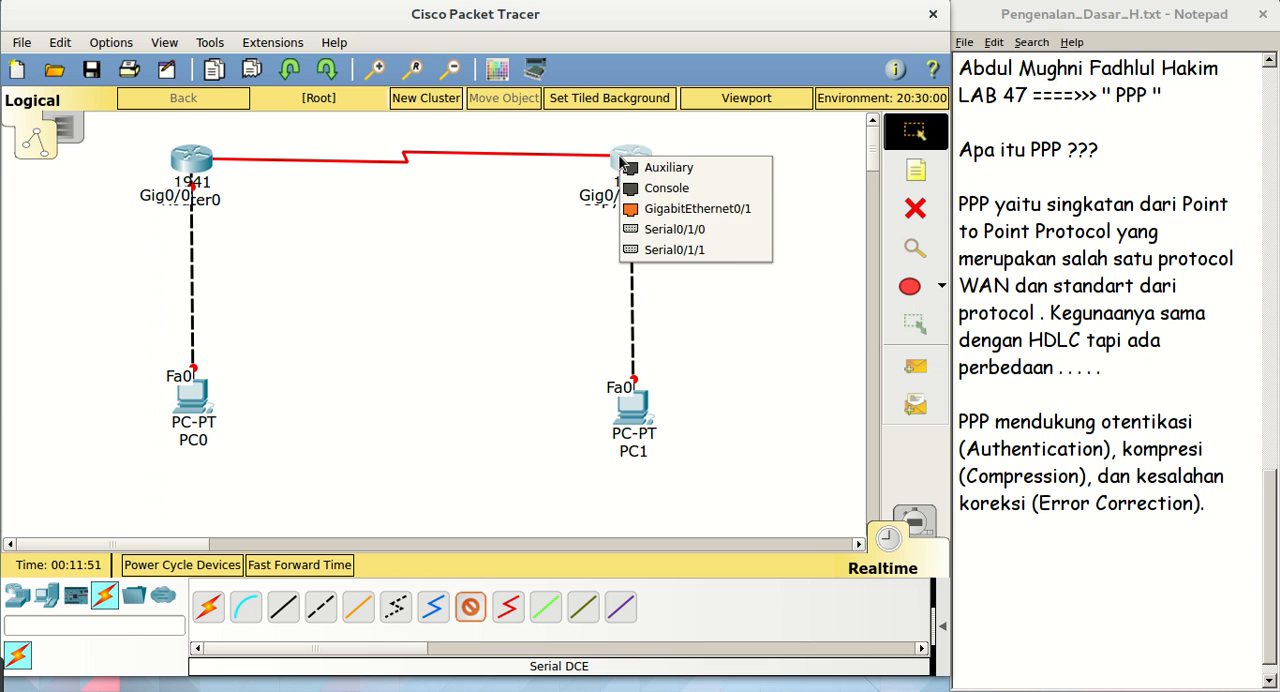
pyautogui.click(662, 232)
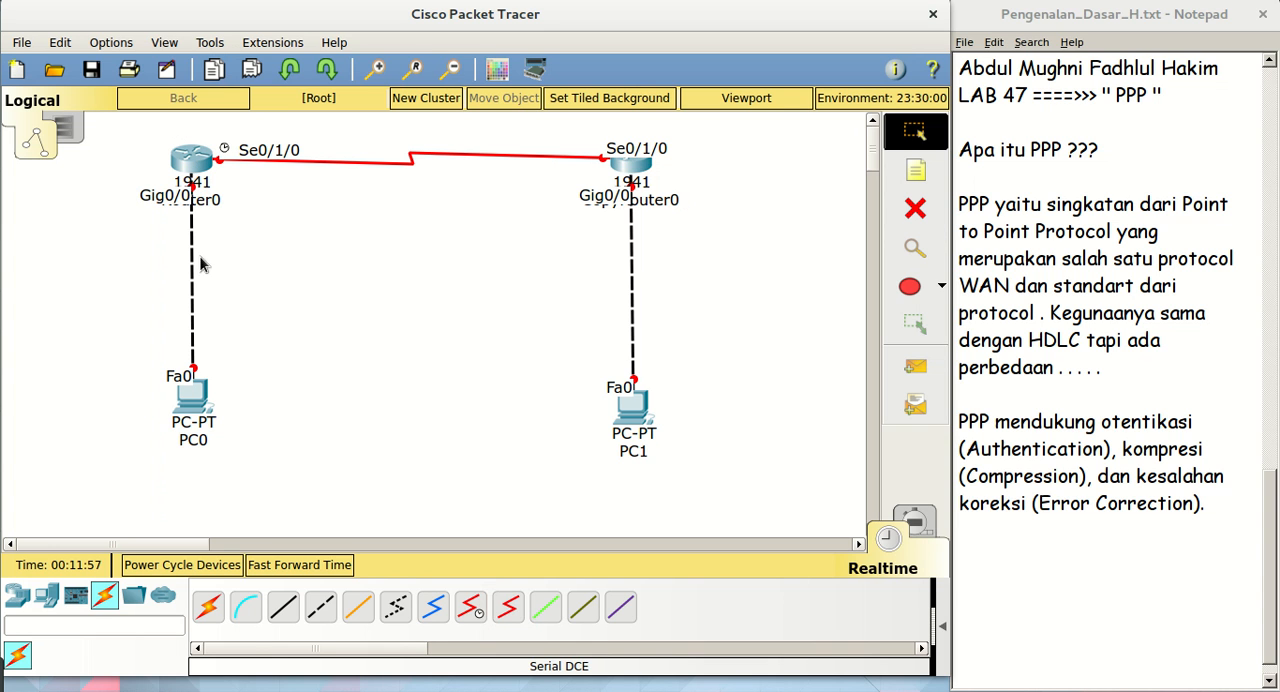
# Place a note reading 12.12.12.0/24 on the serial link between Router0 and CopyRouter0
pyautogui.click(912, 176)
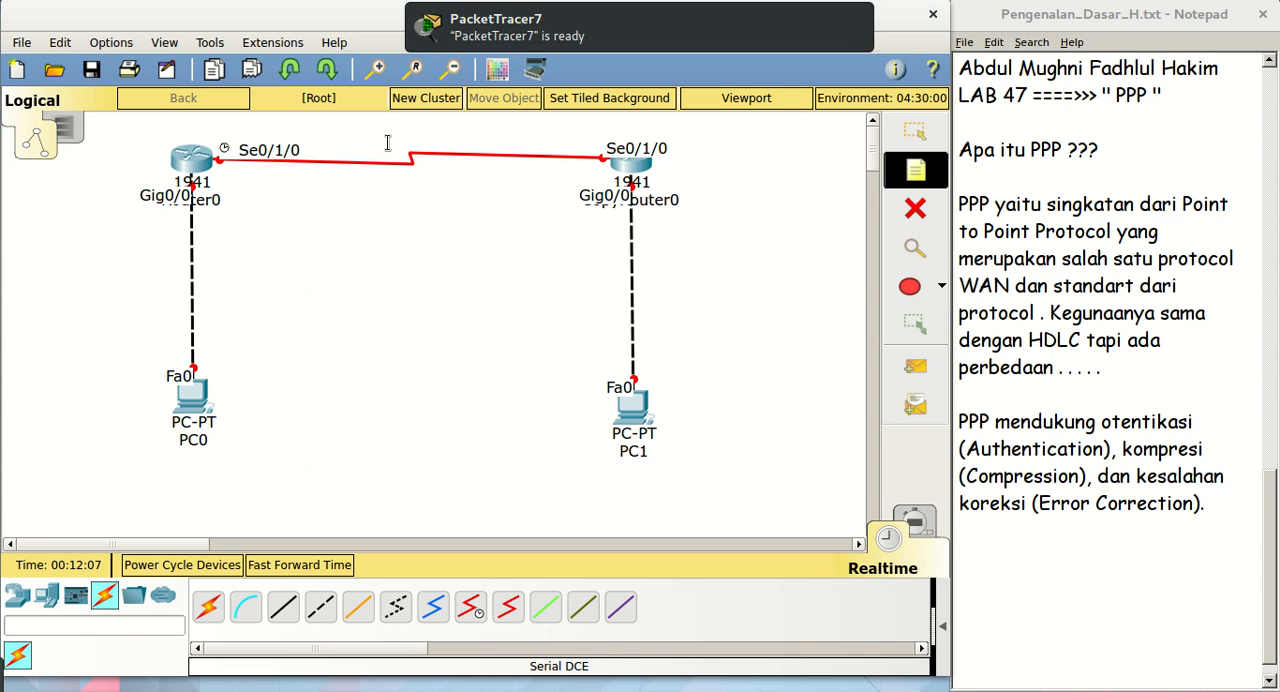
pyautogui.click(916, 132)
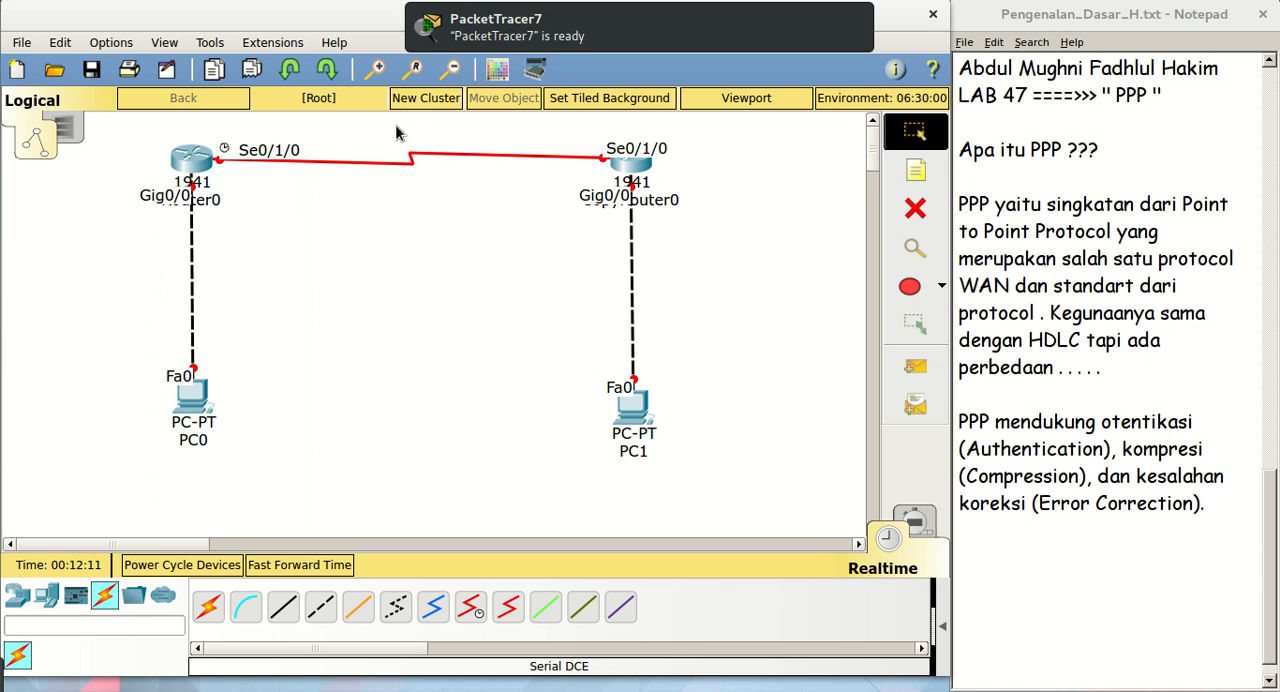
pyautogui.press('n')
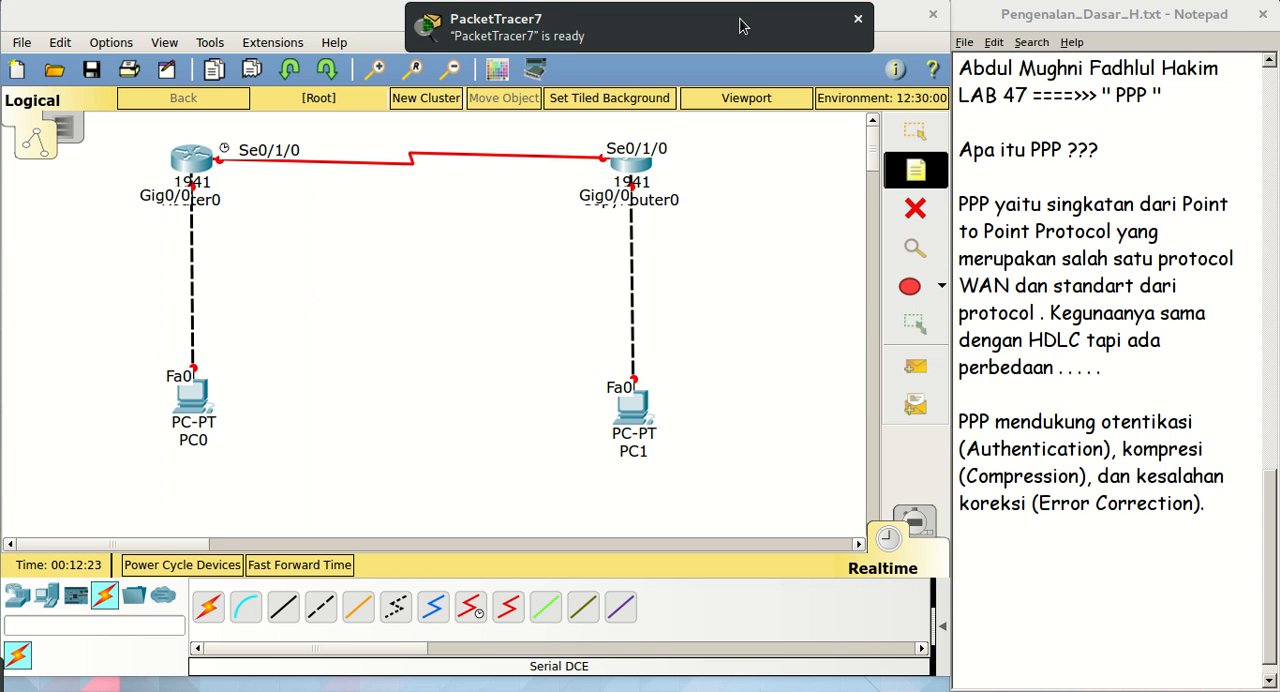
pyautogui.click(857, 18)
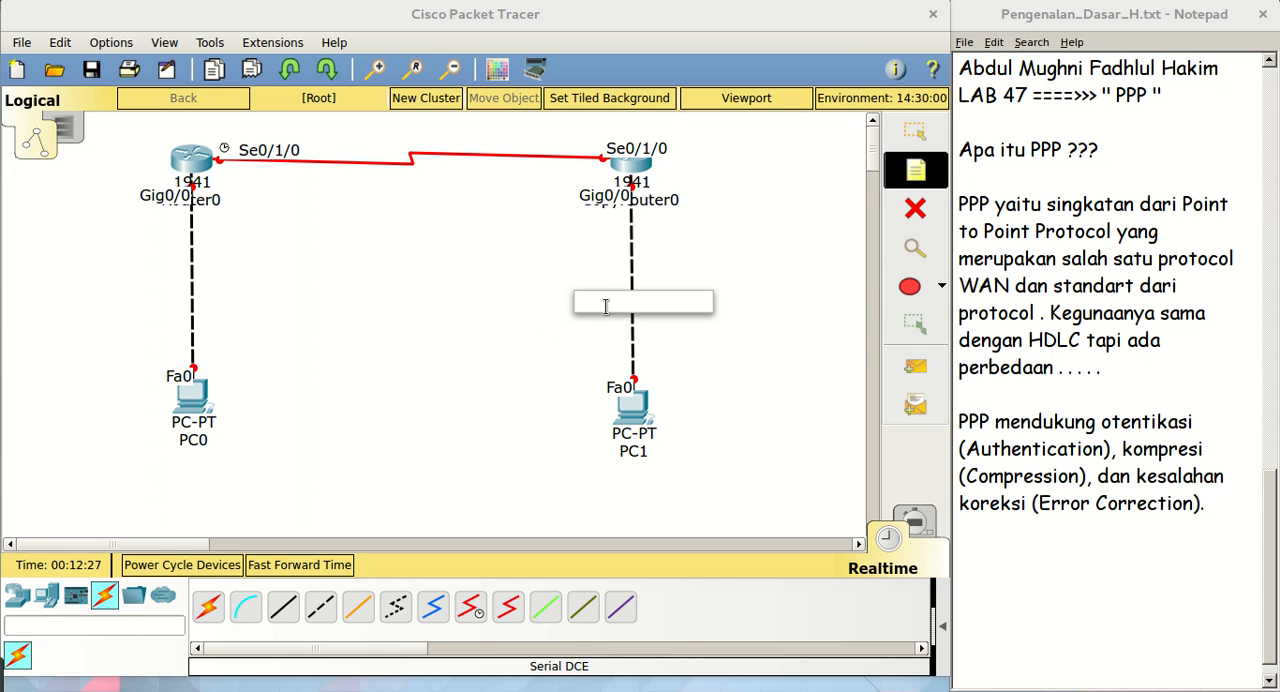
pyautogui.click(388, 138)
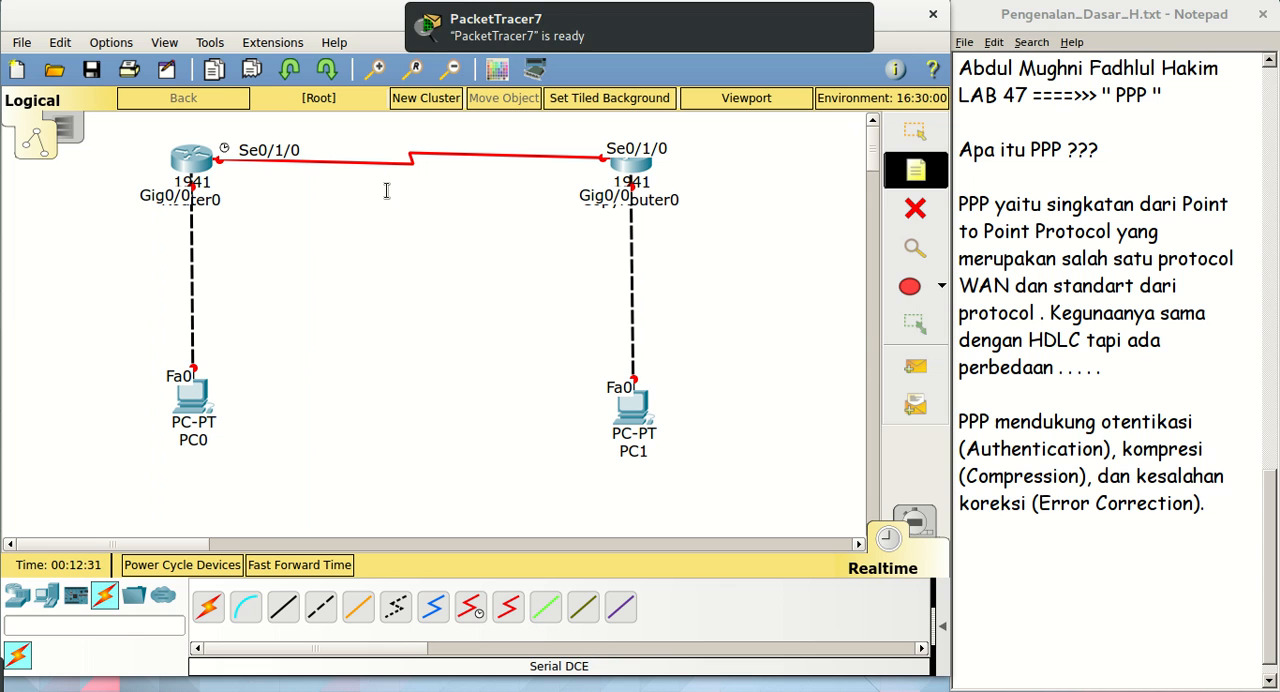
pyautogui.click(484, 27)
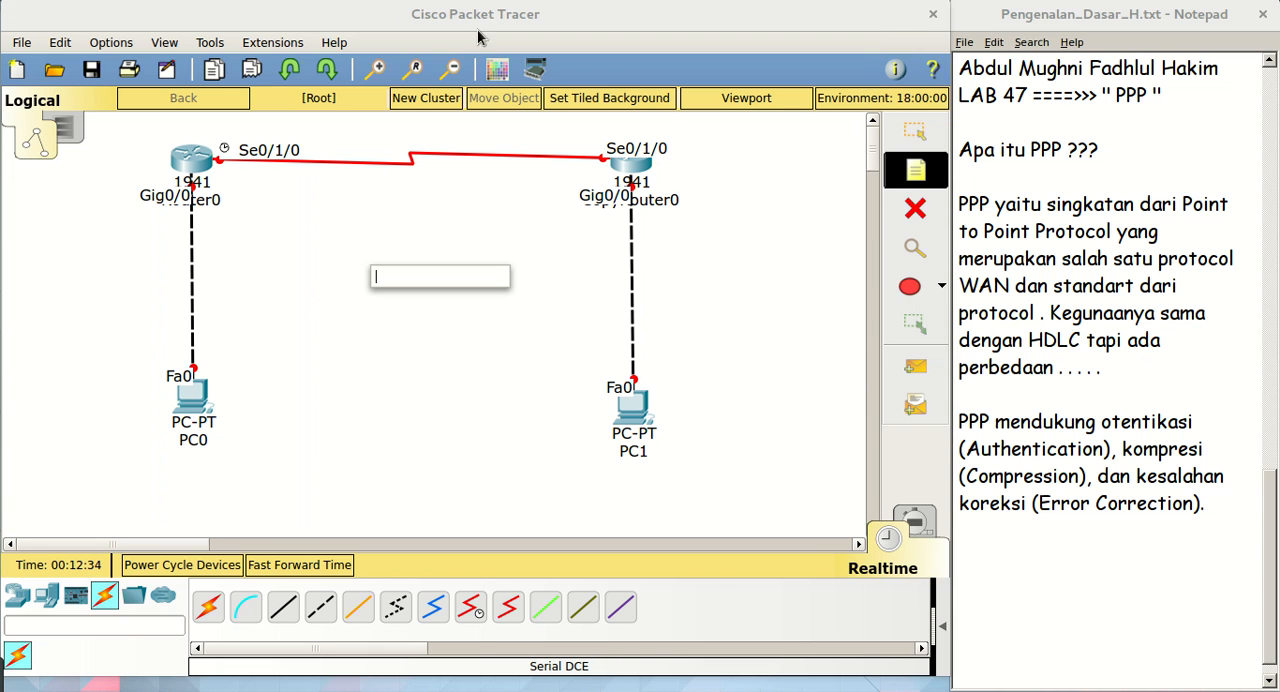
pyautogui.click(389, 139)
pyautogui.click(386, 142)
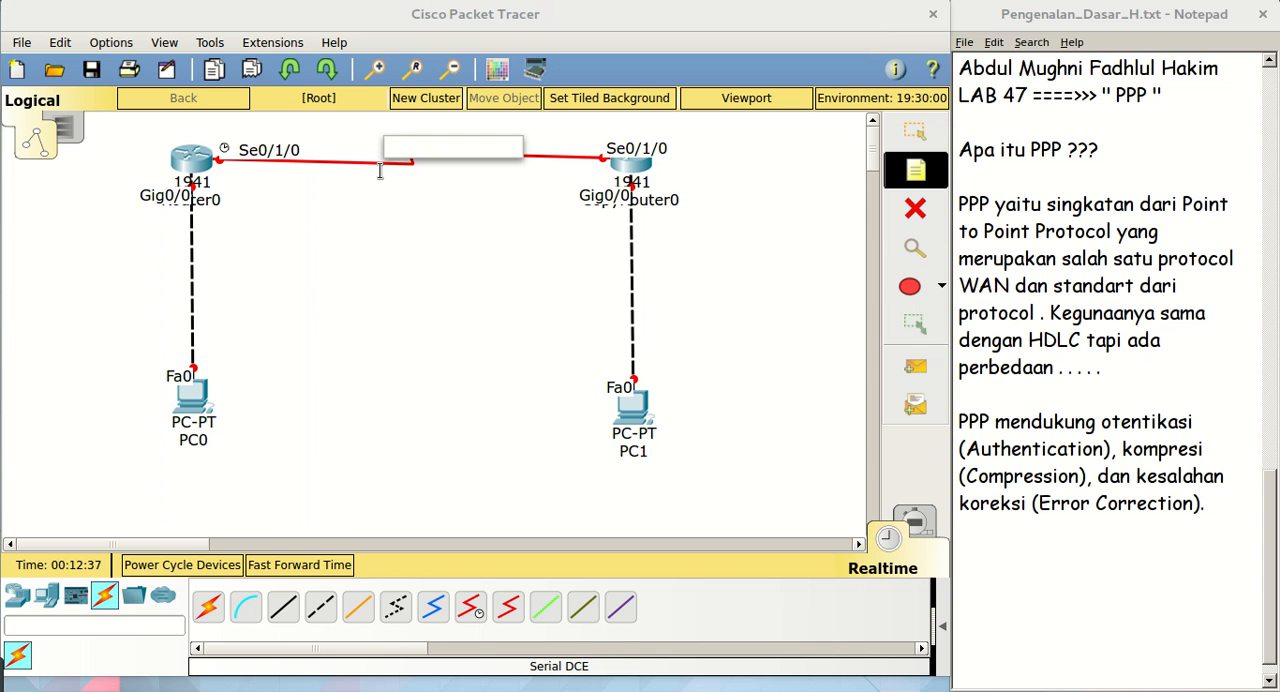
pyautogui.write('12.12.12.1')
pyautogui.press('BackSpace')
pyautogui.write('0/24')
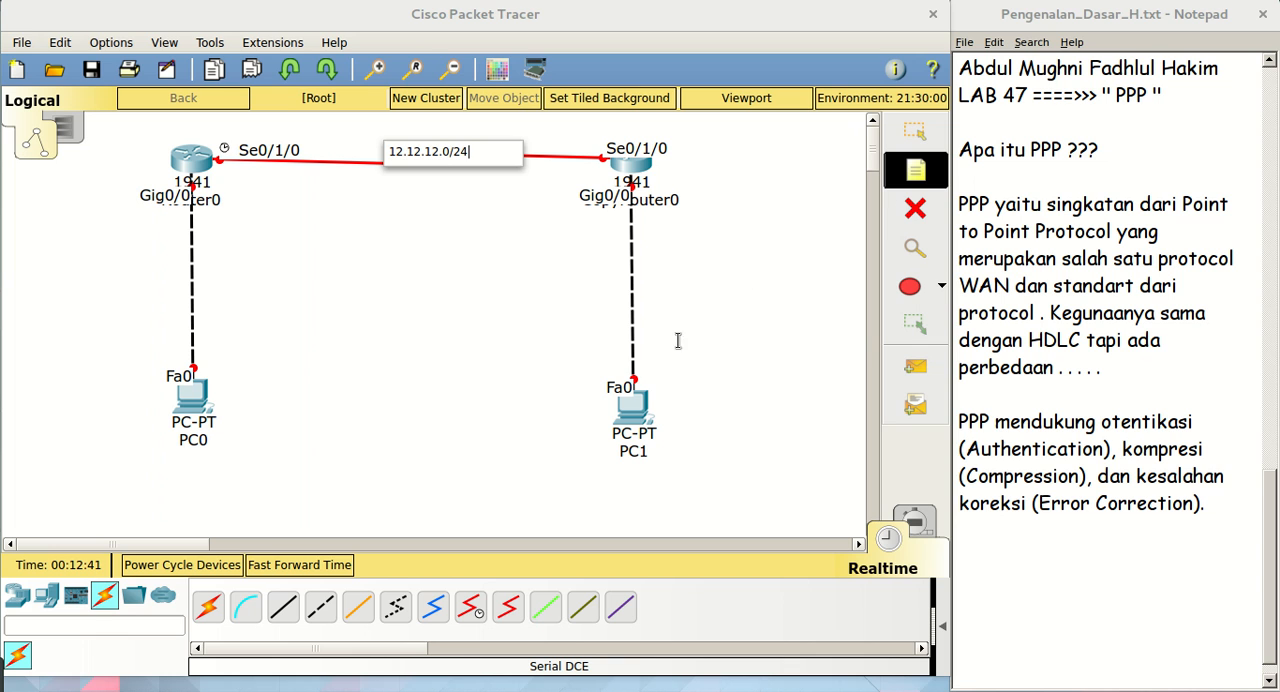
# Add a note reading 192.168.2.0/24 on the cable between CopyRouter0 and PC1
pyautogui.click(610, 290)
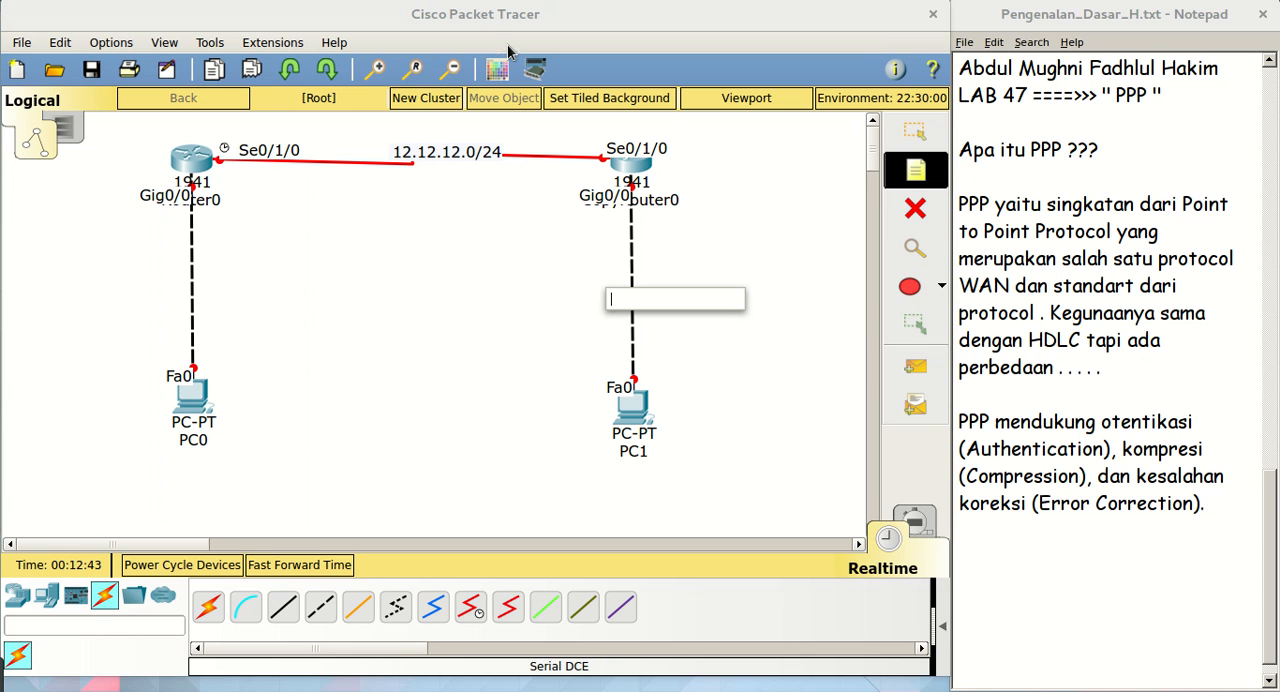
pyautogui.write('1')
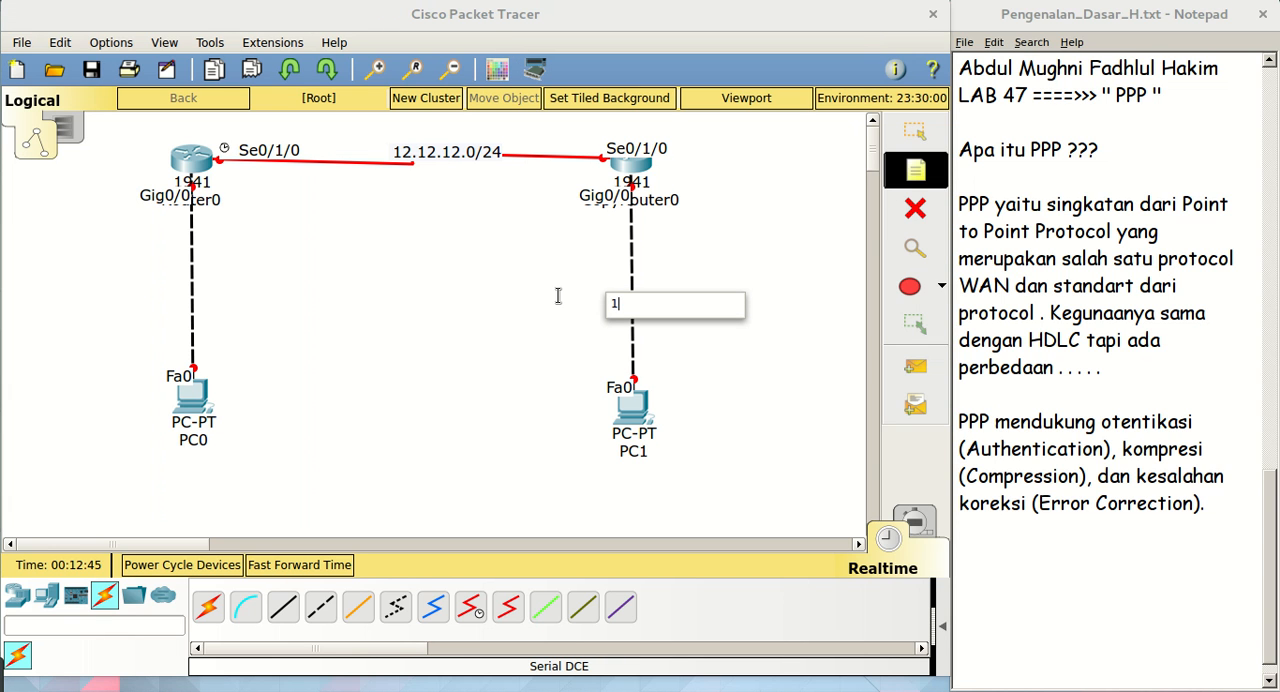
pyautogui.write('92.168/')
pyautogui.write('2.0/24')
# Try to label the cable between Router0 and PC0 with a new note for the 192.168.1.0 network
pyautogui.click(165, 288)
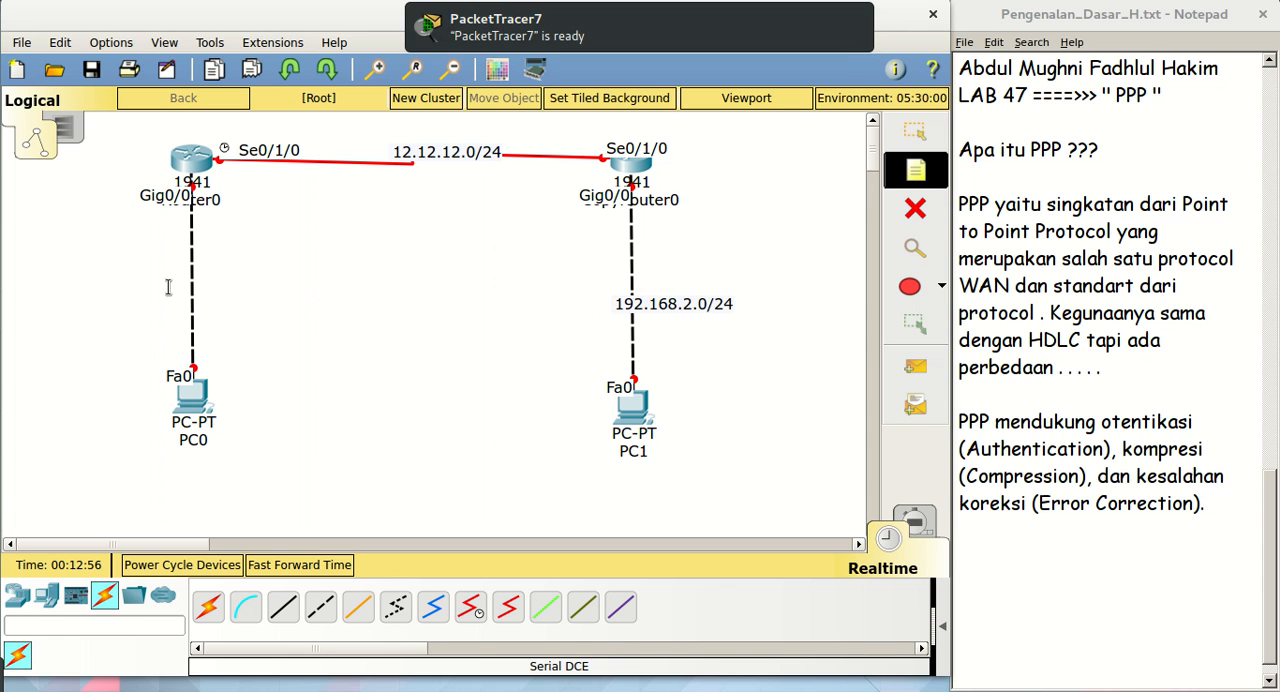
pyautogui.click(166, 289)
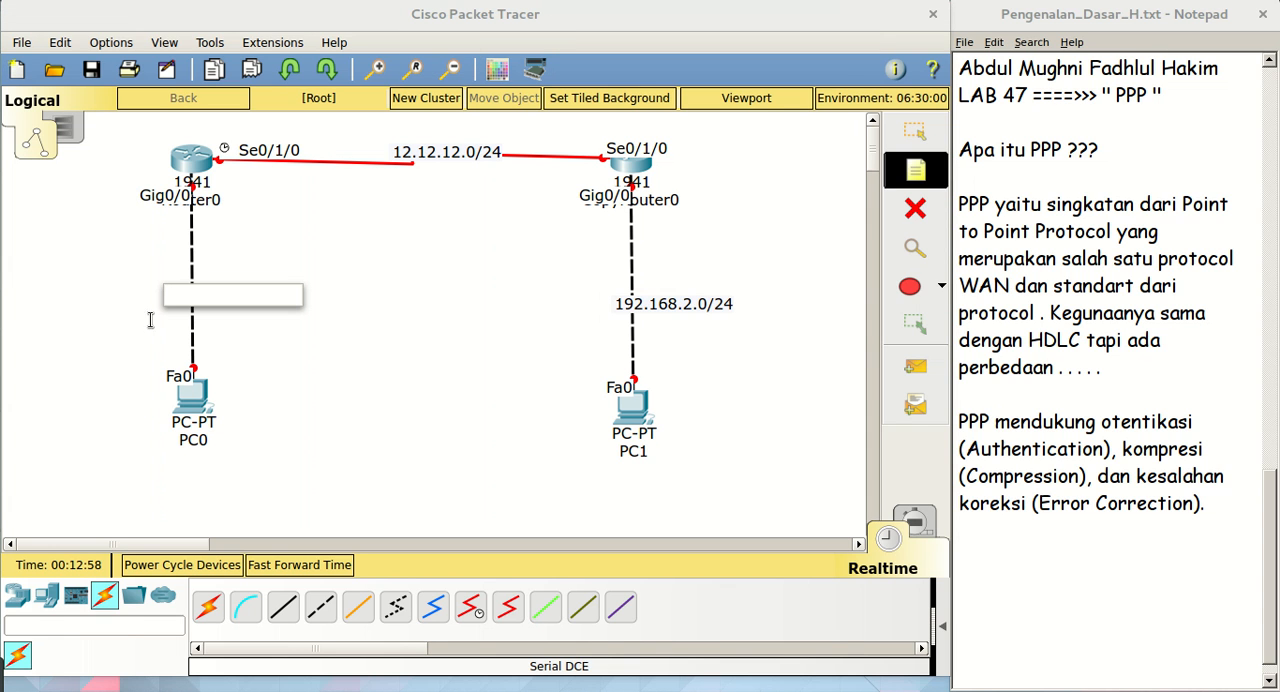
pyautogui.write('192.168.1.')
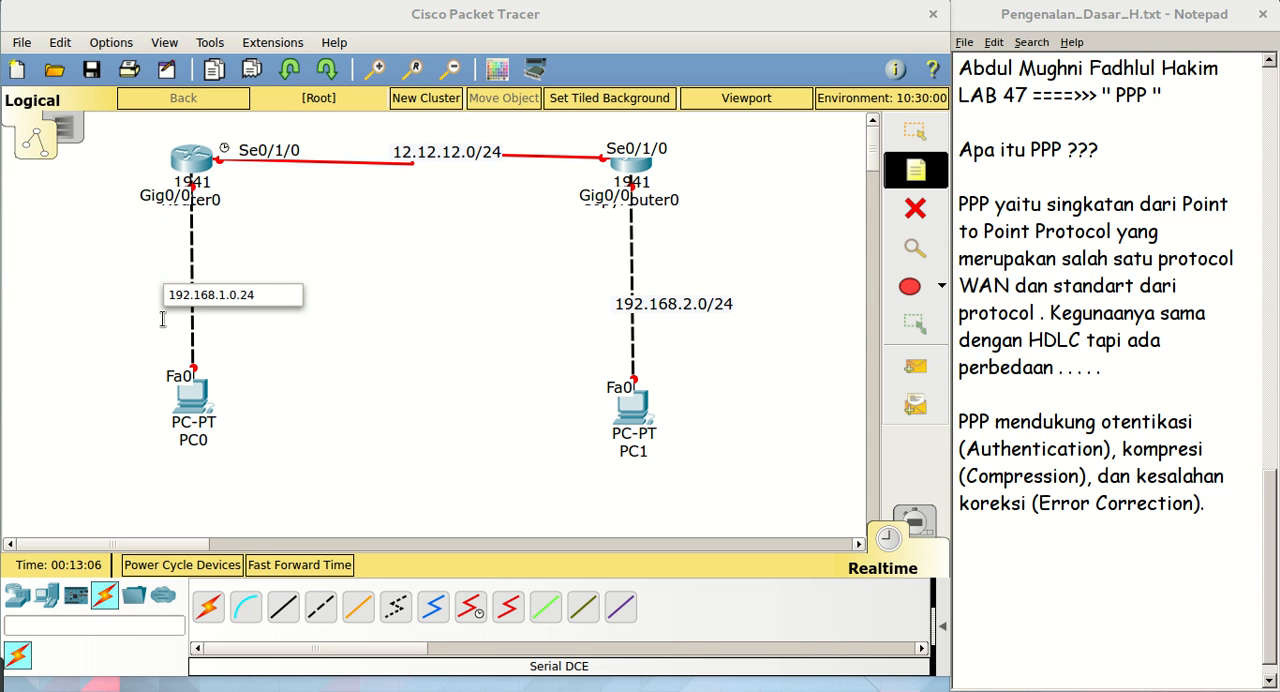
pyautogui.write('0.24')
pyautogui.press('BackSpace')
pyautogui.press('BackSpace')
pyautogui.write('24')
pyautogui.click(903, 144)
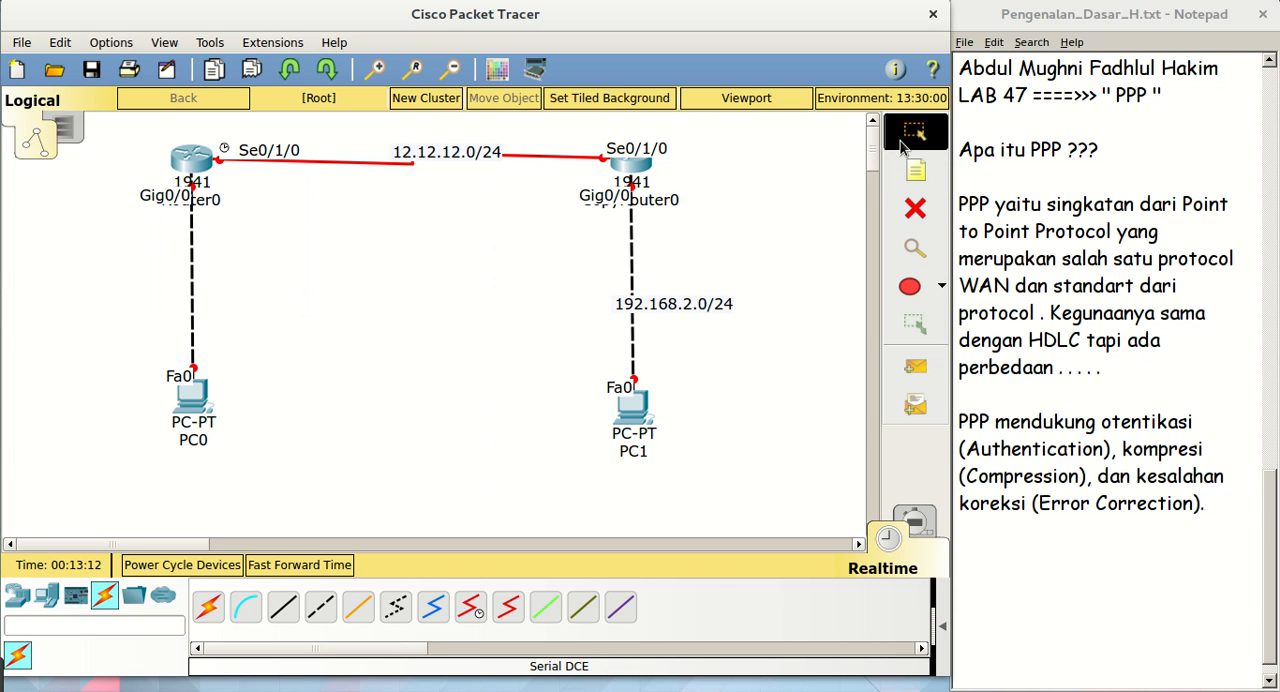
# Centre the 192.168.2.0/24 note on its cable and duplicate it into the empty area between the two PC links
pyautogui.moveTo(658, 318)
pyautogui.mouseDown()
pyautogui.moveTo(255, 293)
pyautogui.moveTo(243, 309)
pyautogui.moveTo(670, 357)
pyautogui.moveTo(651, 320)
pyautogui.mouseUp()
pyautogui.click(400, 316)
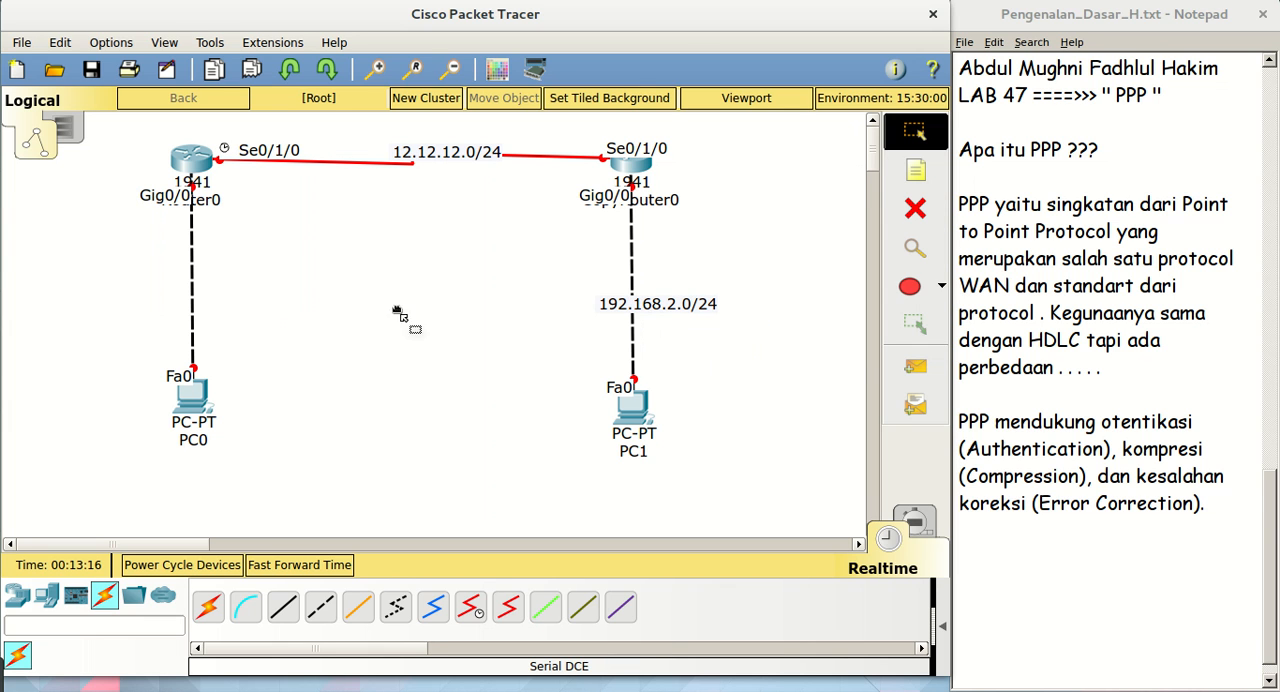
pyautogui.moveTo(397, 312); pyautogui.dragTo(357, 299)
pyautogui.hotkey('ctrl', 'z')
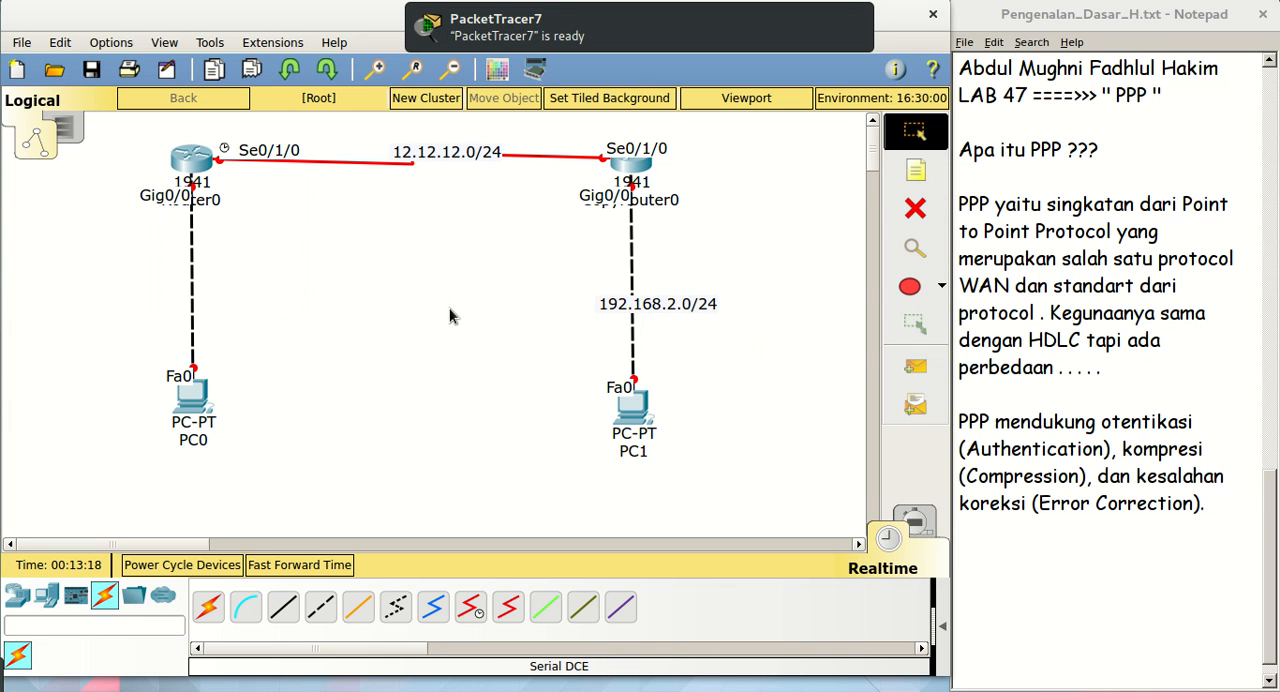
# Change the duplicated note to 192.168.1.0/24 and move it onto the cable between Router0 and PC0
pyautogui.click(508, 15)
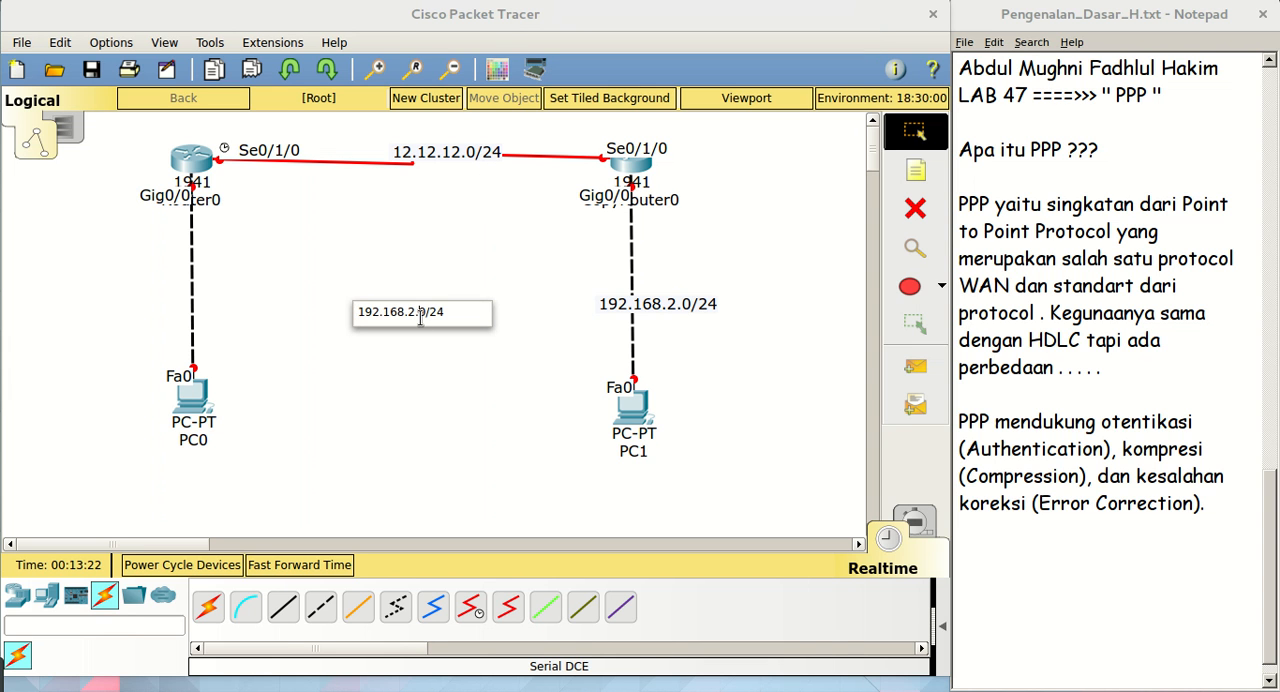
pyautogui.press('BackSpace')
pyautogui.write('1')
pyautogui.click(561, 197)
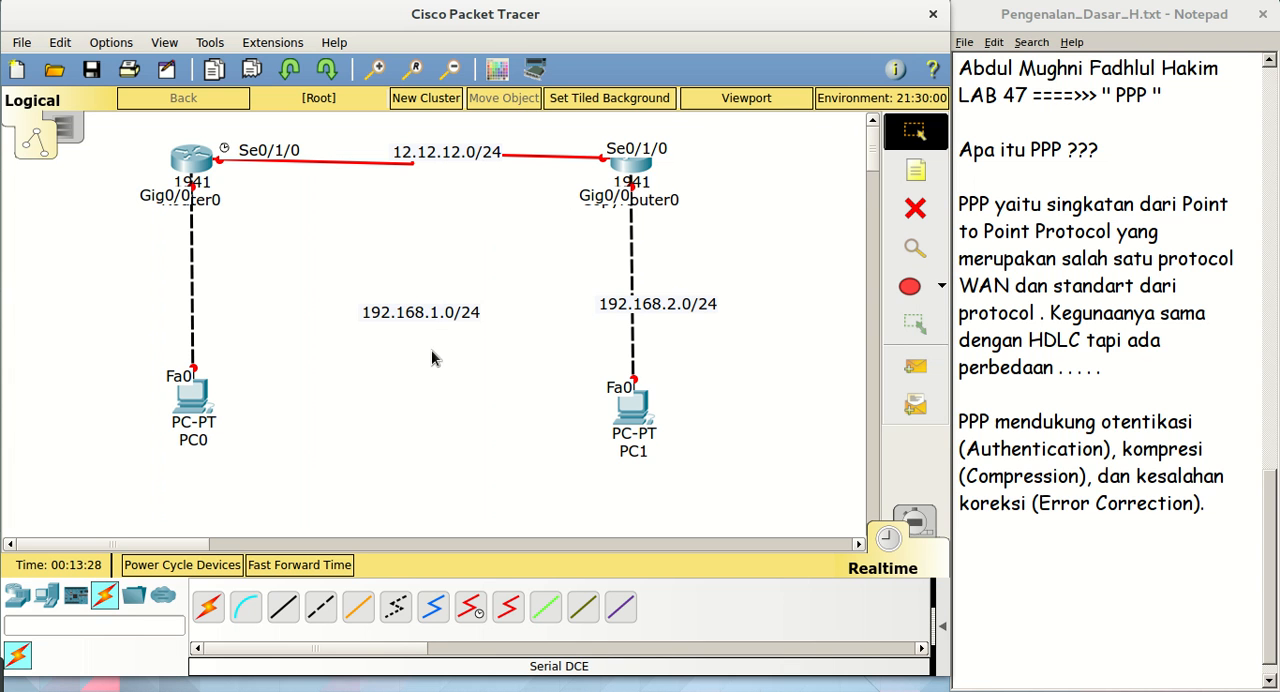
pyautogui.moveTo(429, 320); pyautogui.dragTo(188, 297)
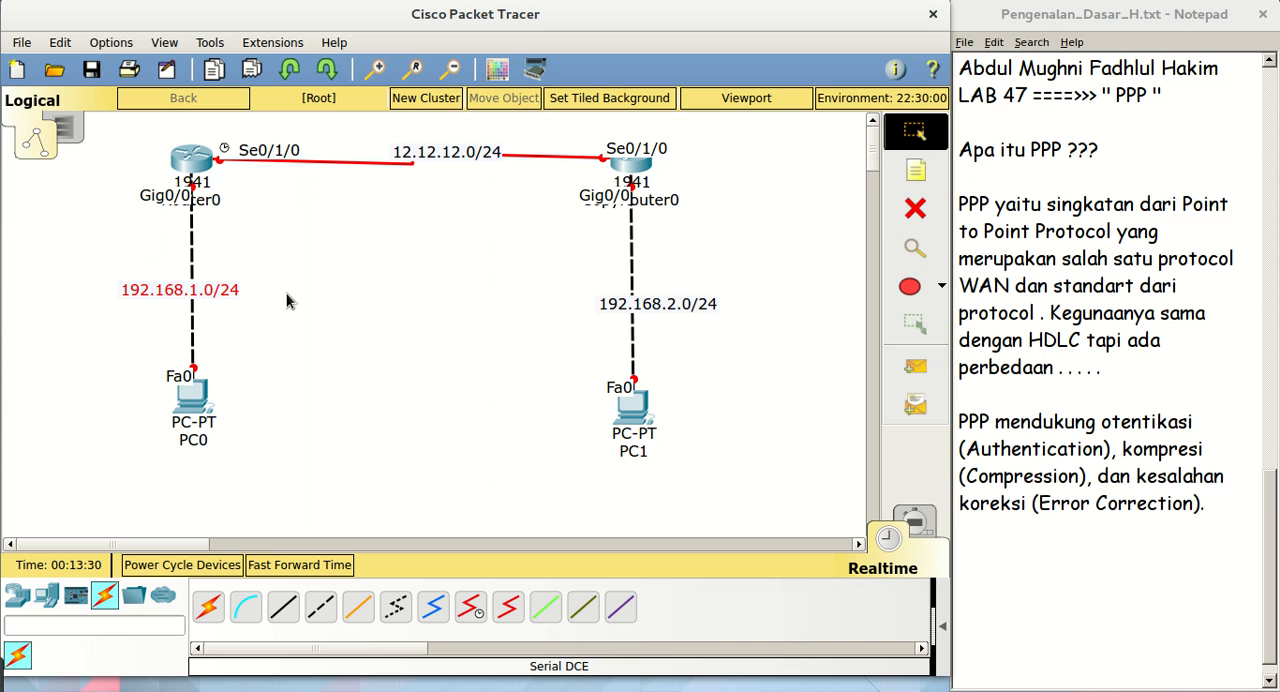
pyautogui.click(441, 297)
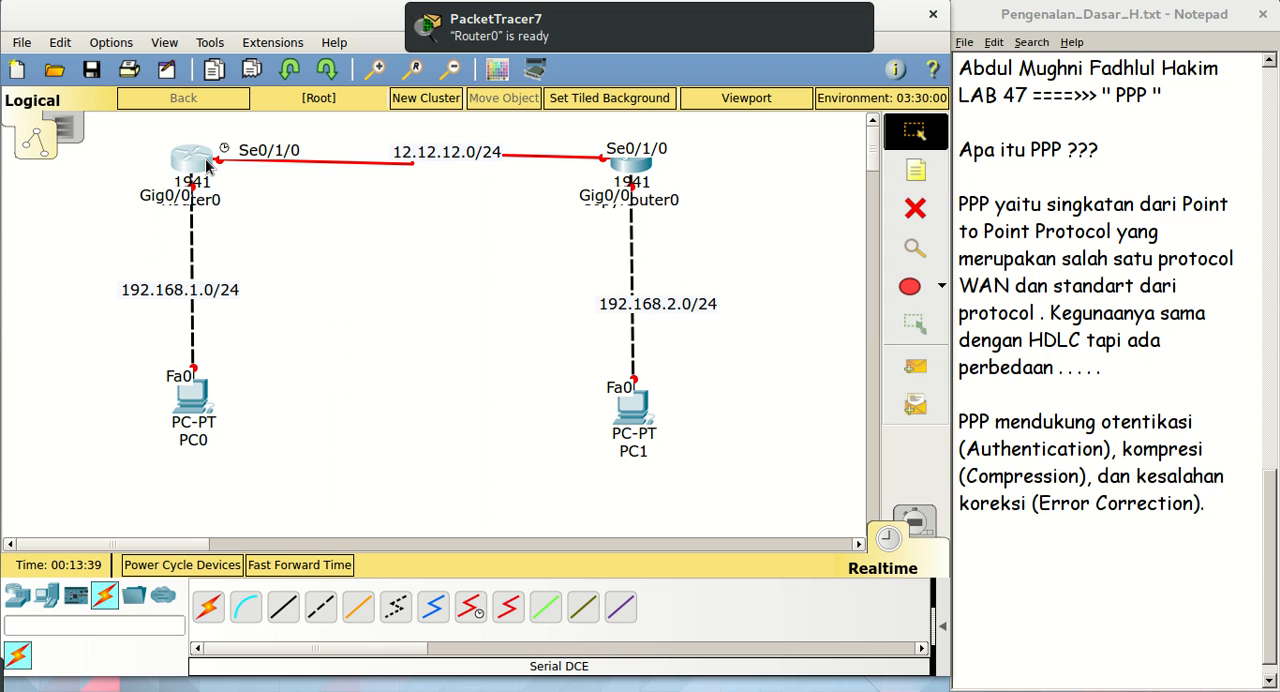
# Open Router0's device window, move it aside and enlarge it to the full width of the workspace
pyautogui.click(652, 40)
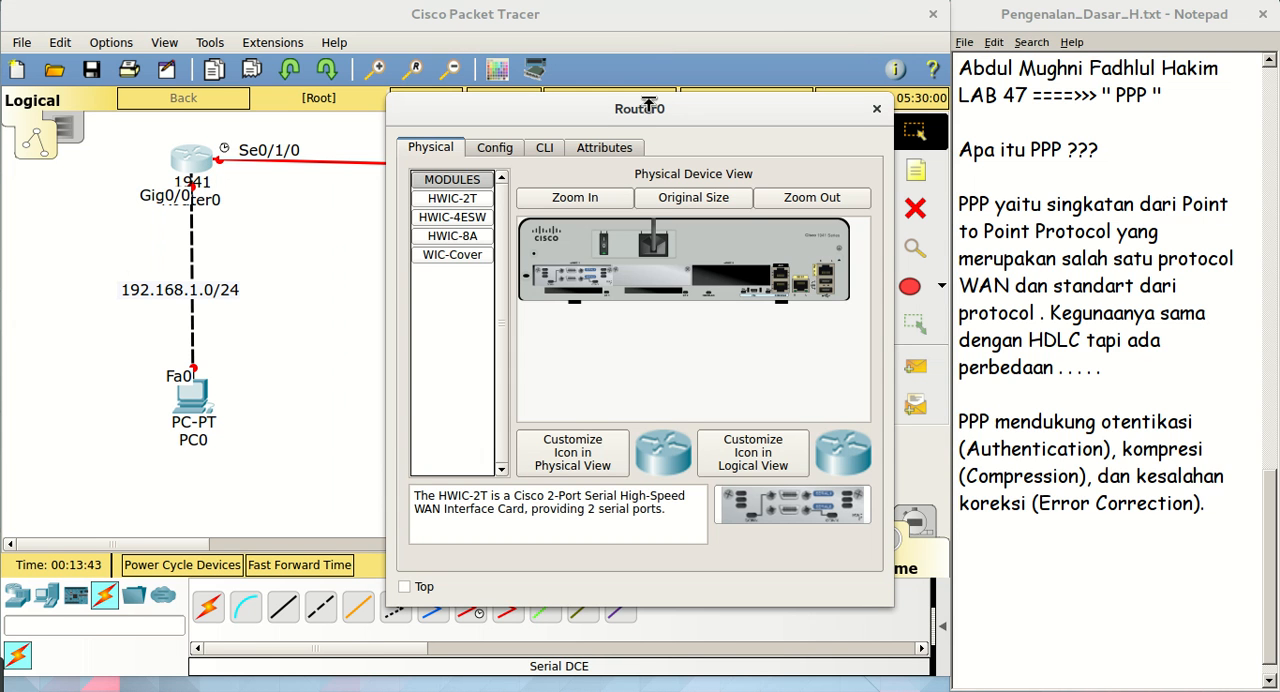
pyautogui.moveTo(647, 112); pyautogui.dragTo(264, 105)
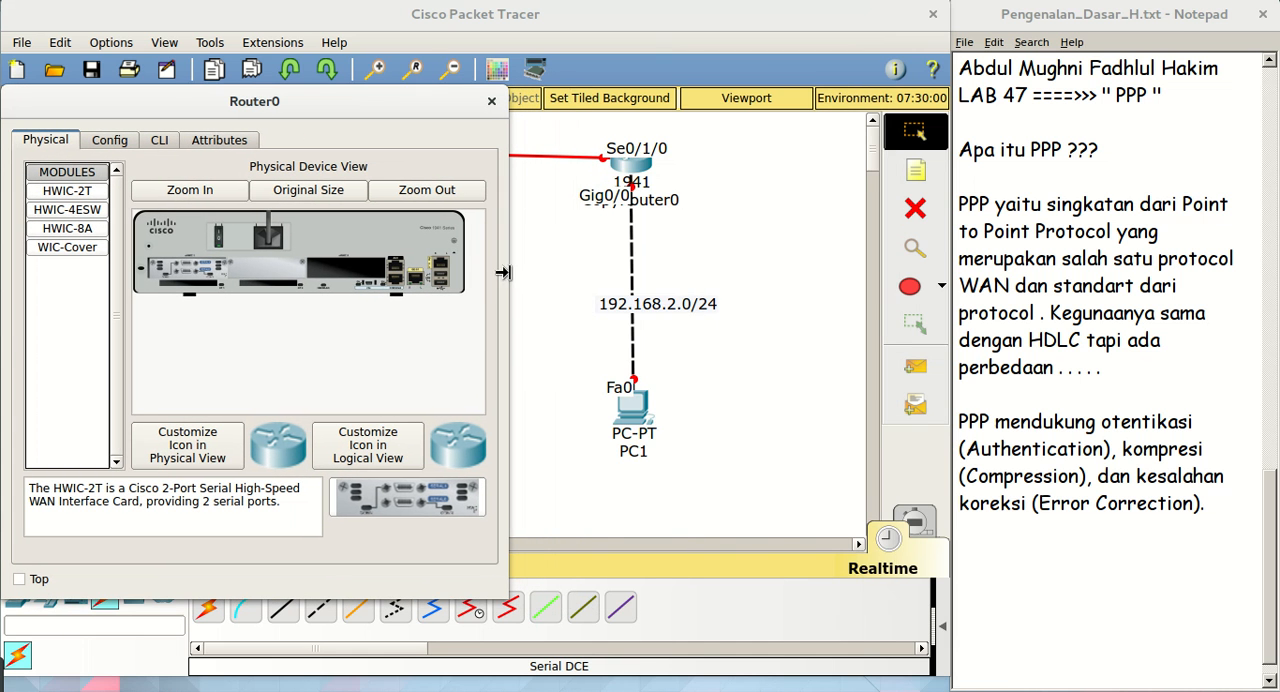
pyautogui.moveTo(509, 272); pyautogui.dragTo(952, 369)
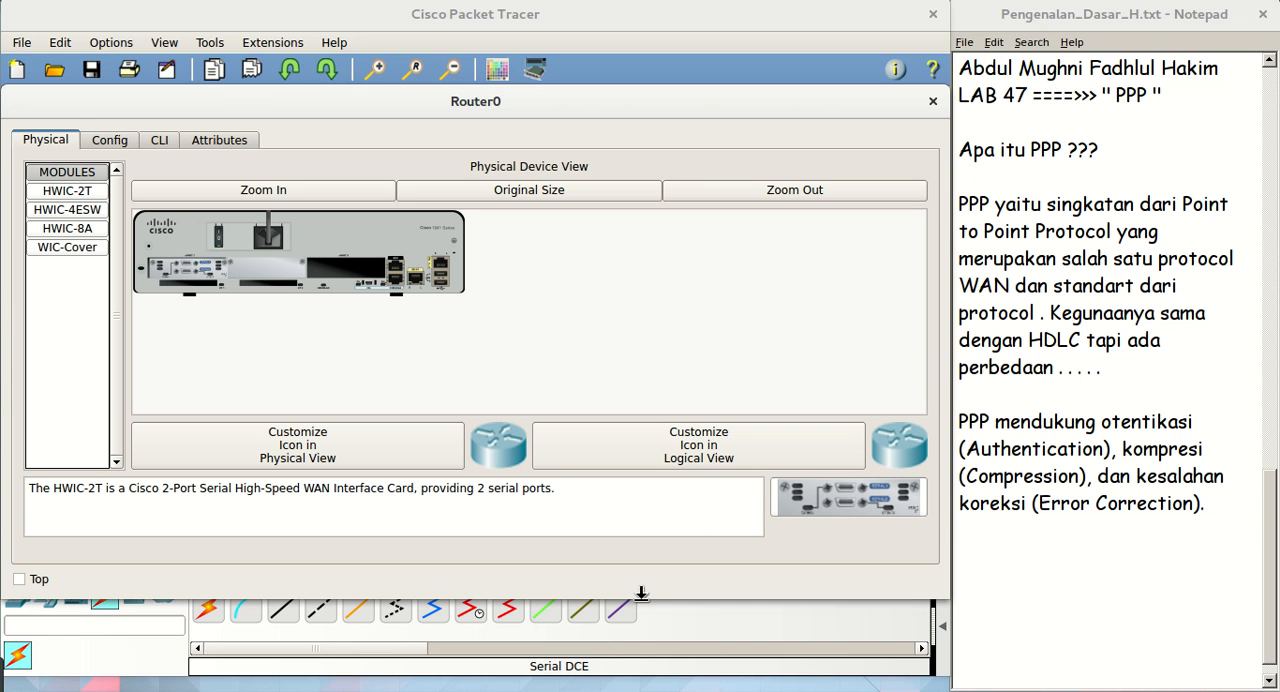
pyautogui.moveTo(641, 594); pyautogui.dragTo(653, 626)
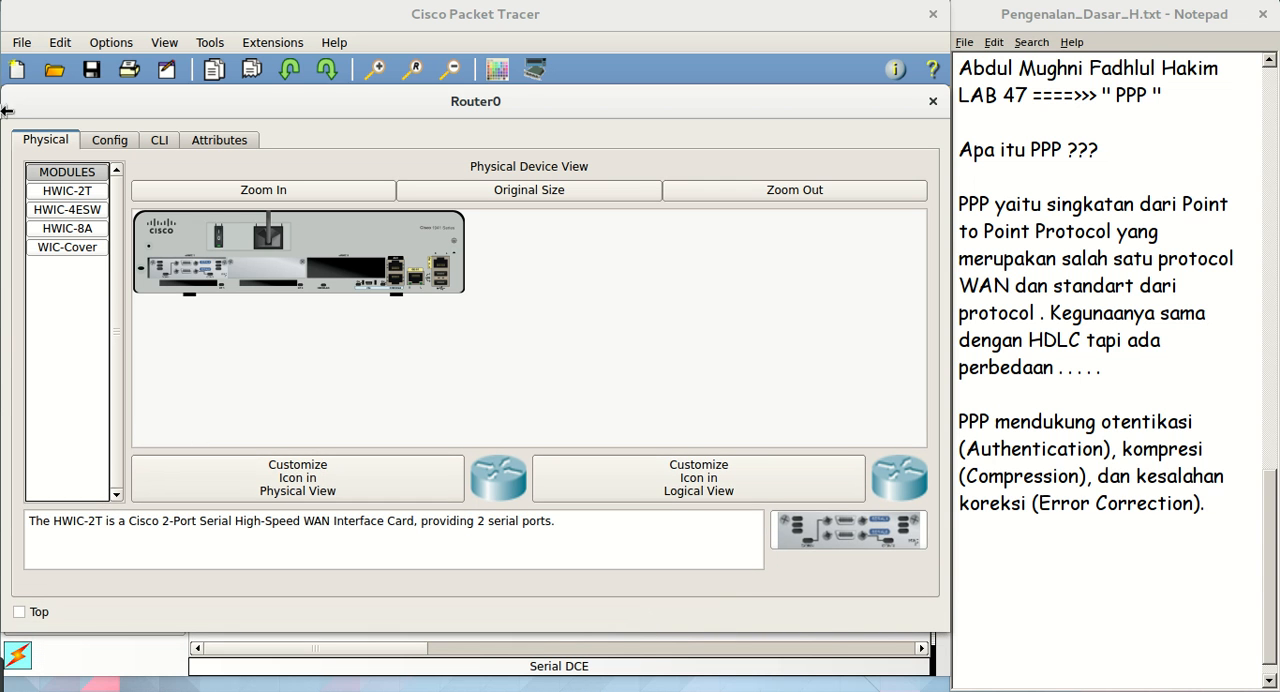
# Open Router0's command-line interface and start the console session at the user prompt
pyautogui.click(137, 139)
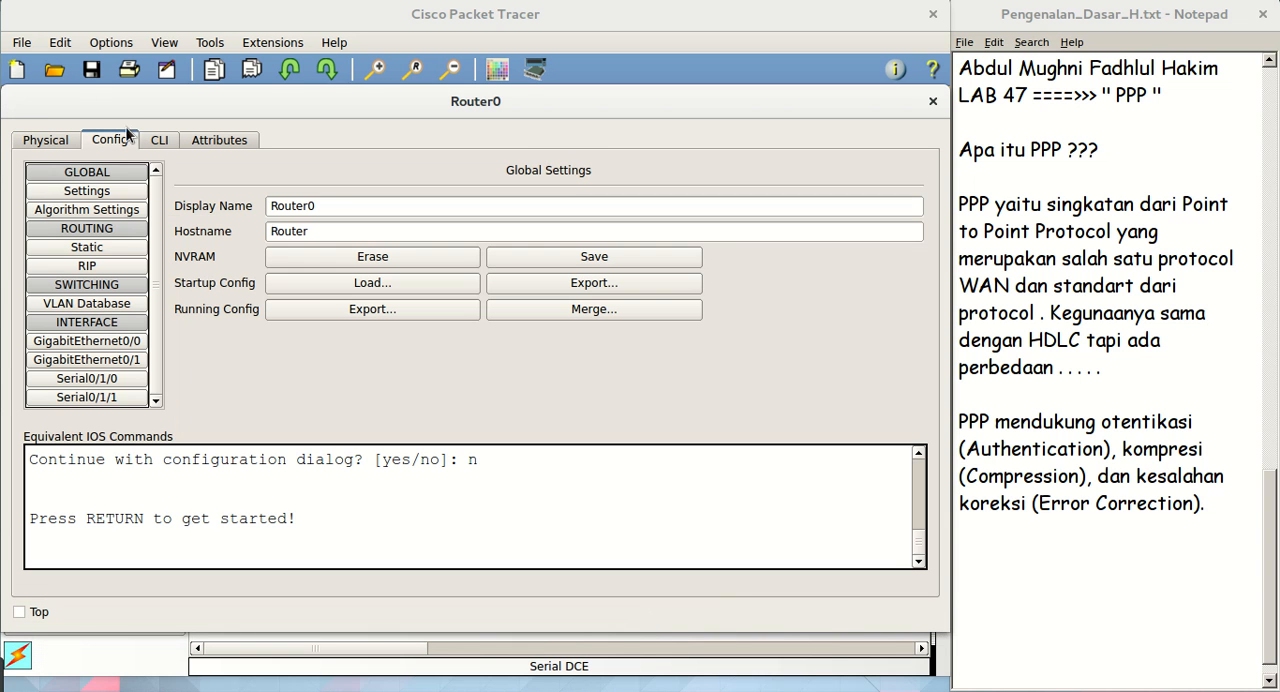
pyautogui.click(157, 140)
pyautogui.press('Return')
pyautogui.press('Return')
pyautogui.press('Return')
pyautogui.press('Return')
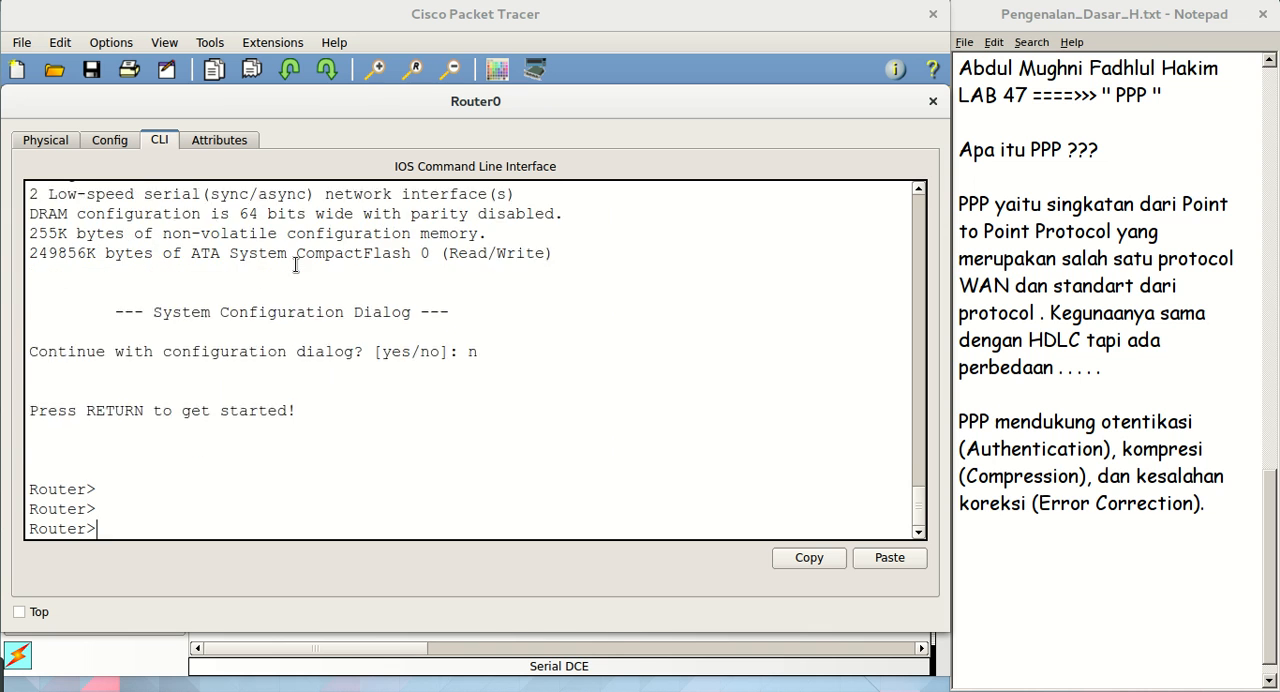
# Enter privileged mode with en, and global configuration mode with conf using the default terminal source
pyautogui.write('en')
pyautogui.press('Return')
pyautogui.press('Return')
pyautogui.press('Return')
pyautogui.write('con')
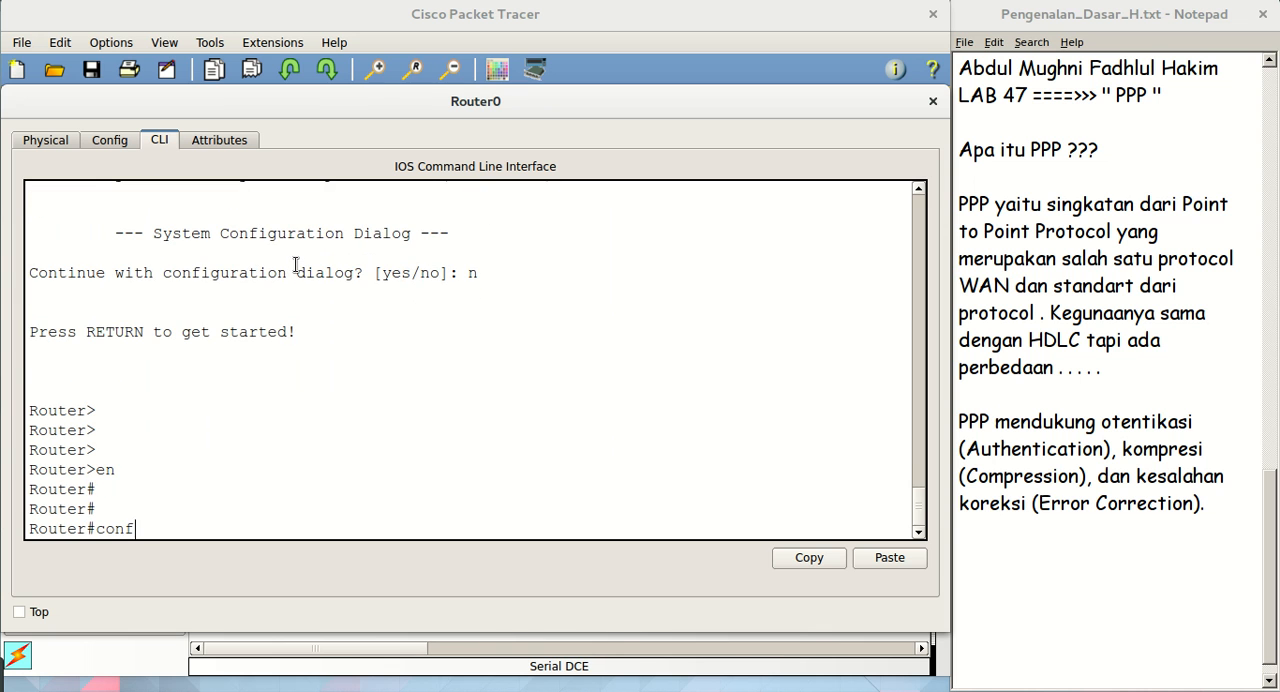
pyautogui.write('f')
pyautogui.press('Return')
pyautogui.press('Return')
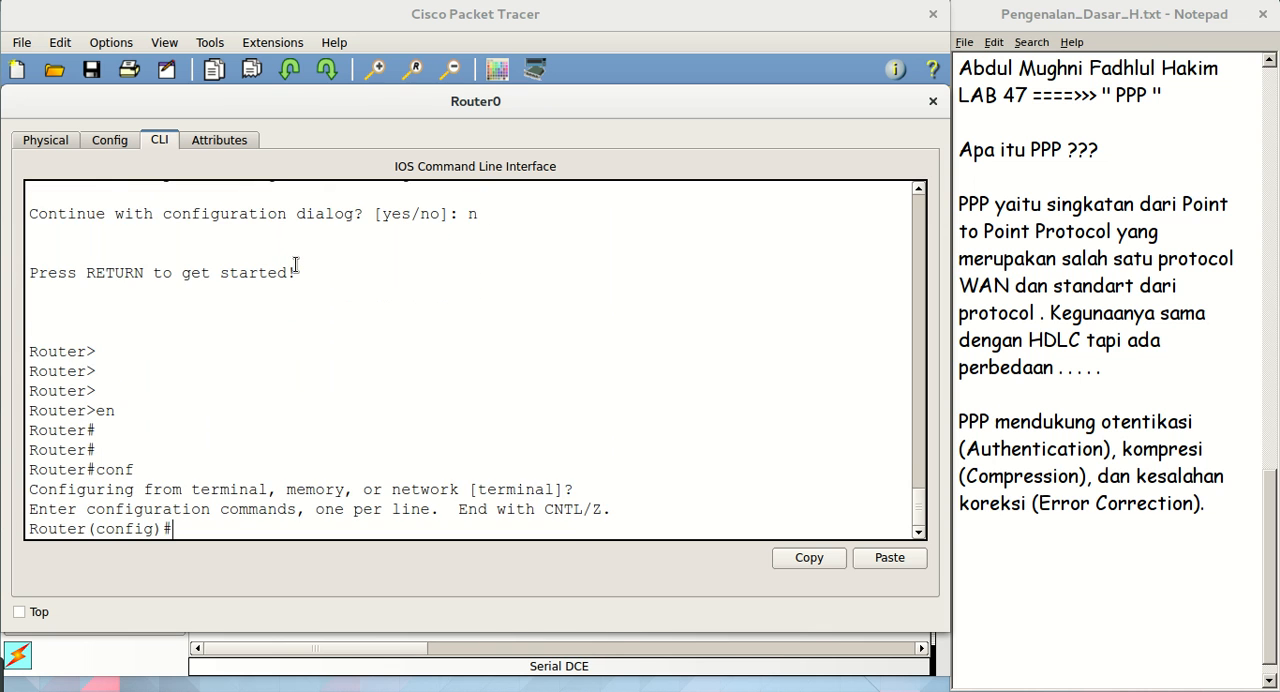
pyautogui.press('Return')
pyautogui.press('Return')
pyautogui.press('Return')
pyautogui.press('Return')
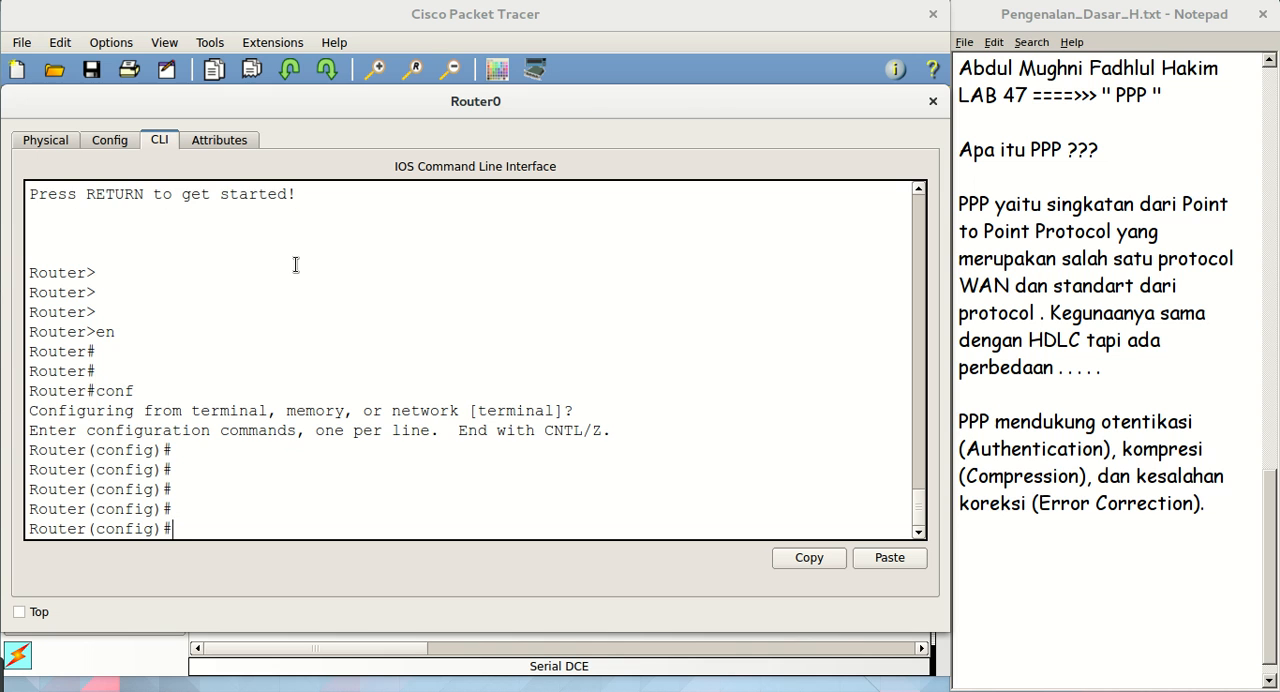
# Set Router0's hostname to RU1
pyautogui.write('hos')
pyautogui.press('Tab')
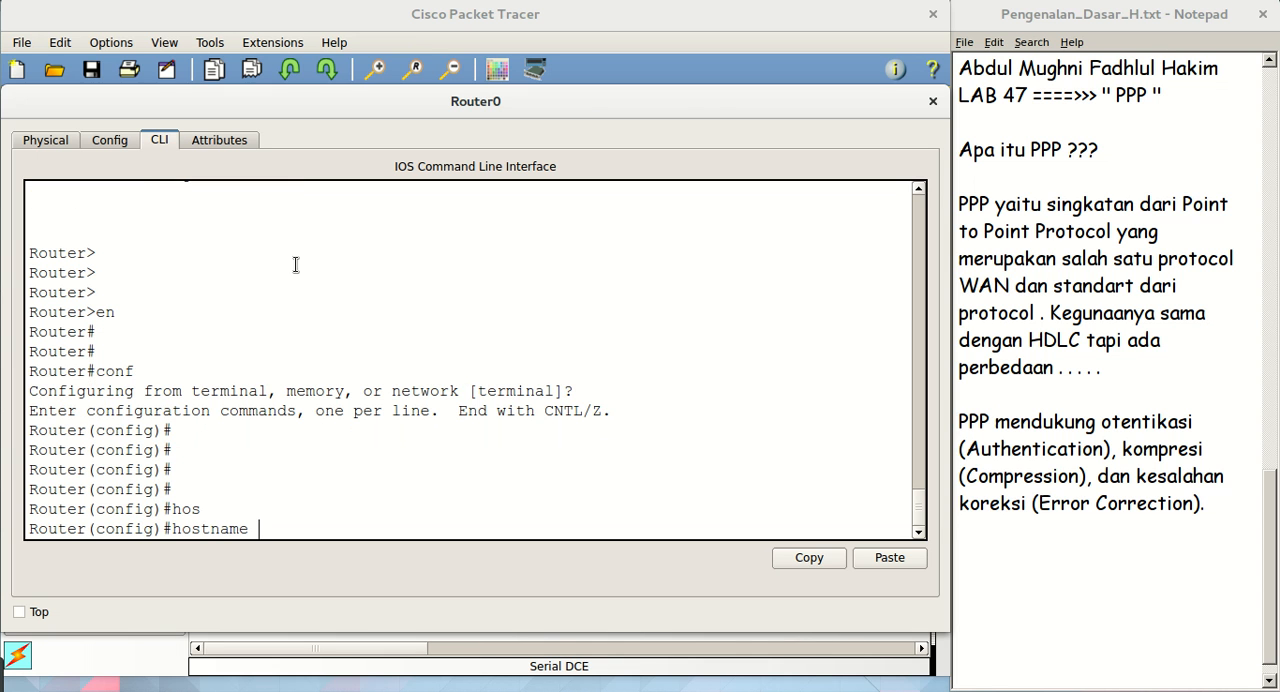
pyautogui.write('RU1')
pyautogui.press('Return')
pyautogui.press('Return')
pyautogui.press('Return')
pyautogui.press('Return')
pyautogui.press('Return')
pyautogui.press('Return')
# Enter interface configuration mode for serial 0/1/0 on RU1
pyautogui.write('int s')
pyautogui.press('BackSpace')
pyautogui.press('BackSpace')
pyautogui.write('g')
pyautogui.press('BackSpace')
pyautogui.write('se')
pyautogui.press('Tab')
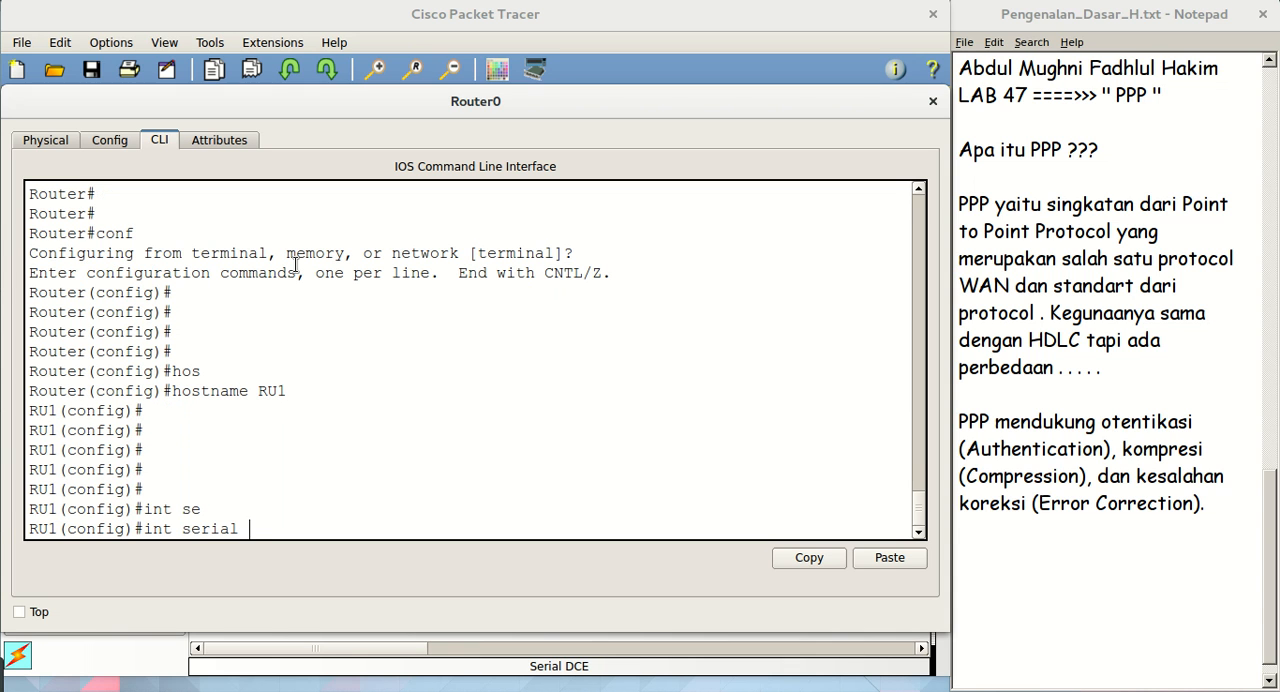
pyautogui.write('0/1/0')
pyautogui.press('Return')
pyautogui.press('Return')
pyautogui.press('Return')
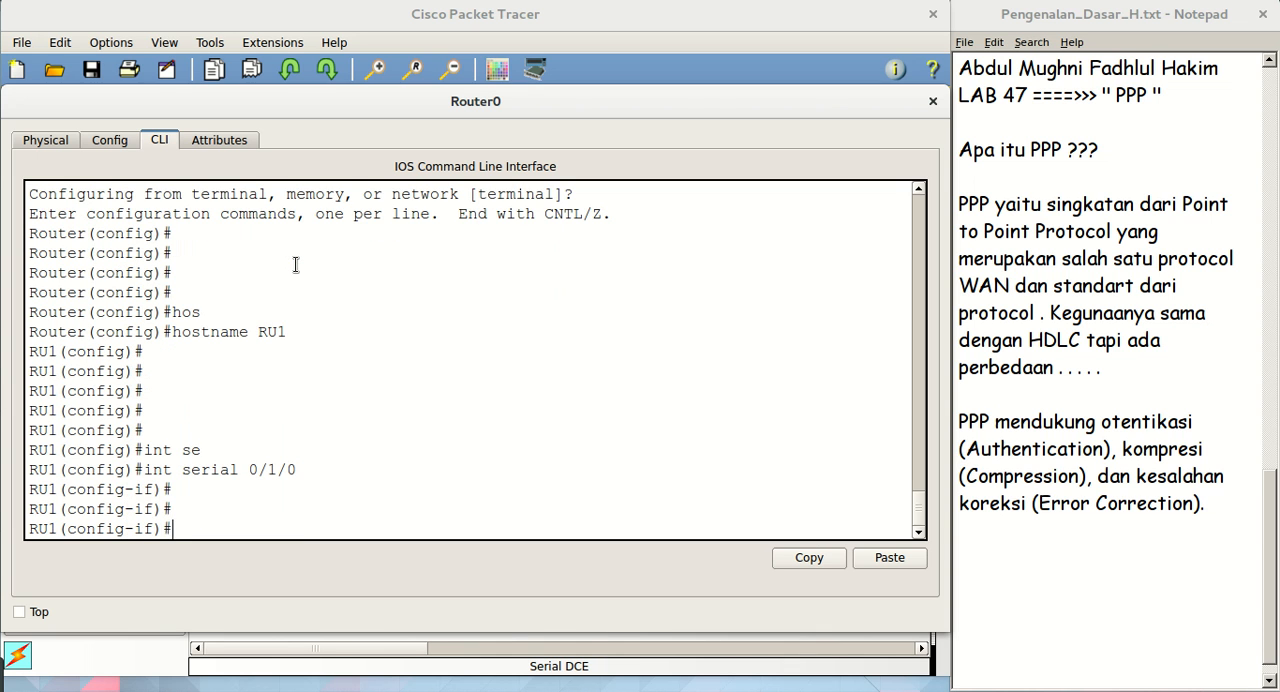
# Assign IP address 12.12.12.1 with mask 255.255.255.0 to RU1's serial 0/1/0 interface
pyautogui.write('ip add')
pyautogui.press('Tab')
pyautogui.write('12')
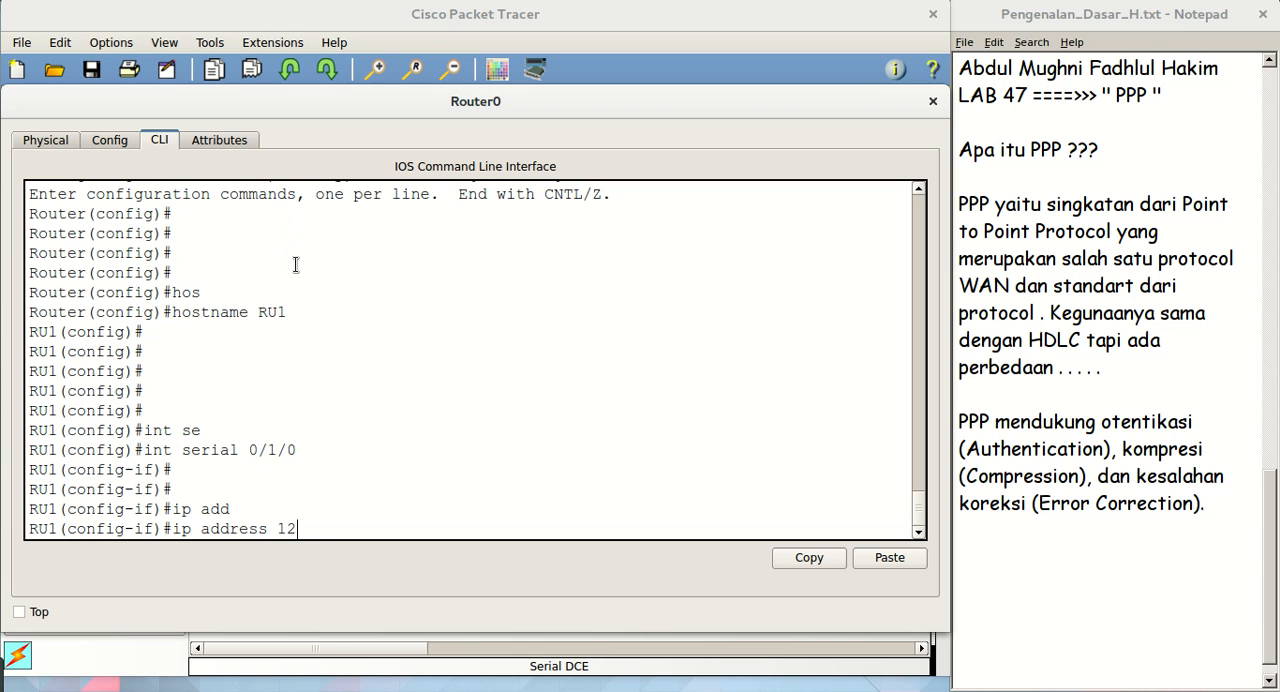
pyautogui.write('.12.12.1 255.255.255.0')
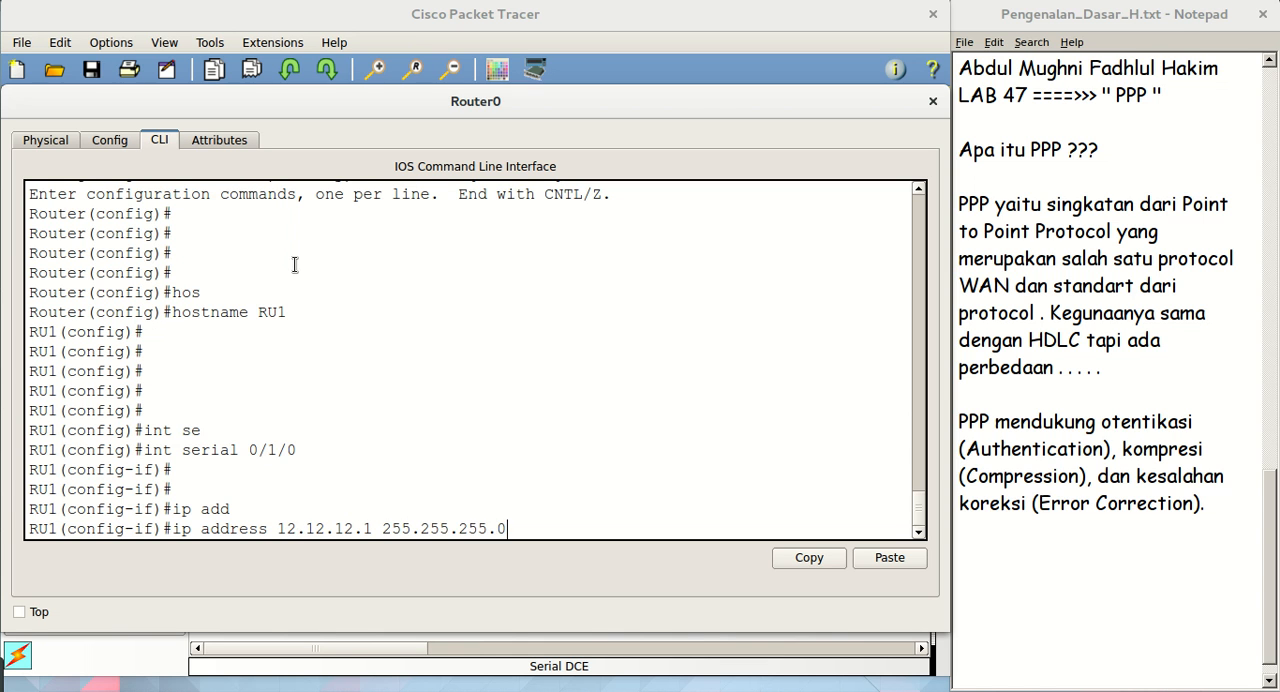
pyautogui.press('Return')
# Enable RU1's serial 0/1/0 interface with no sh
pyautogui.write('no s')
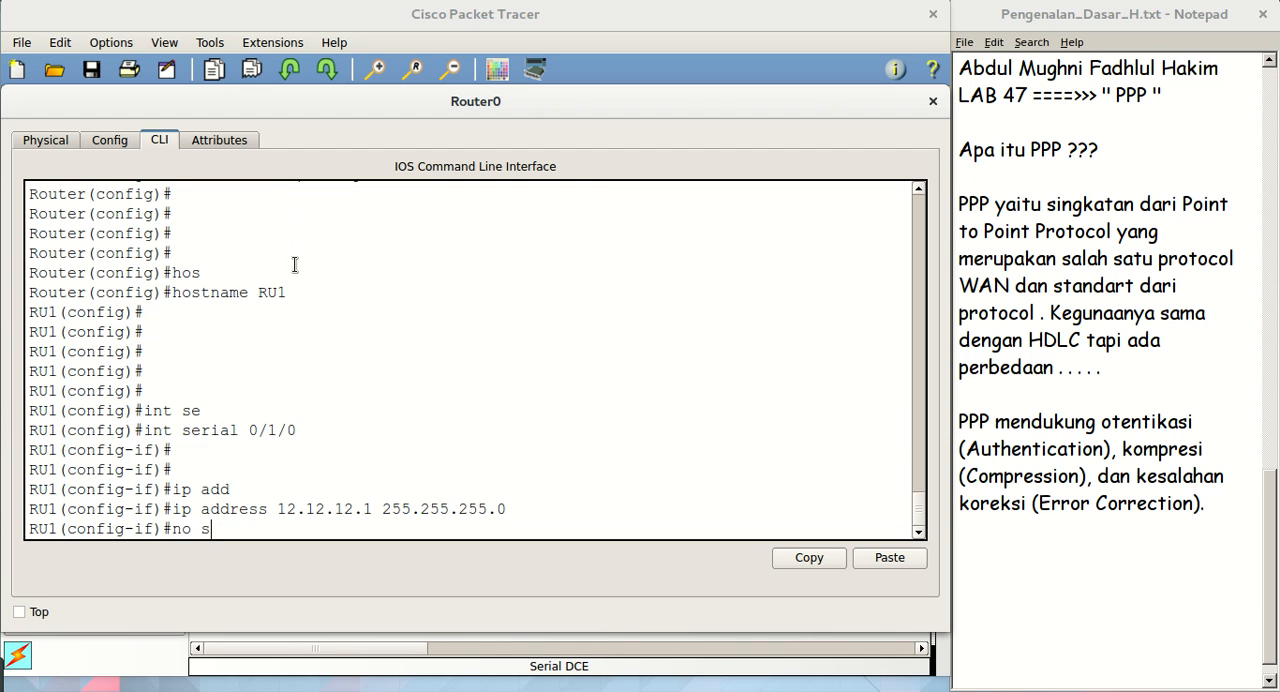
pyautogui.write('h')
pyautogui.press('Return')
pyautogui.press('Return')
pyautogui.press('Return')
pyautogui.press('Return')
pyautogui.press('Return')
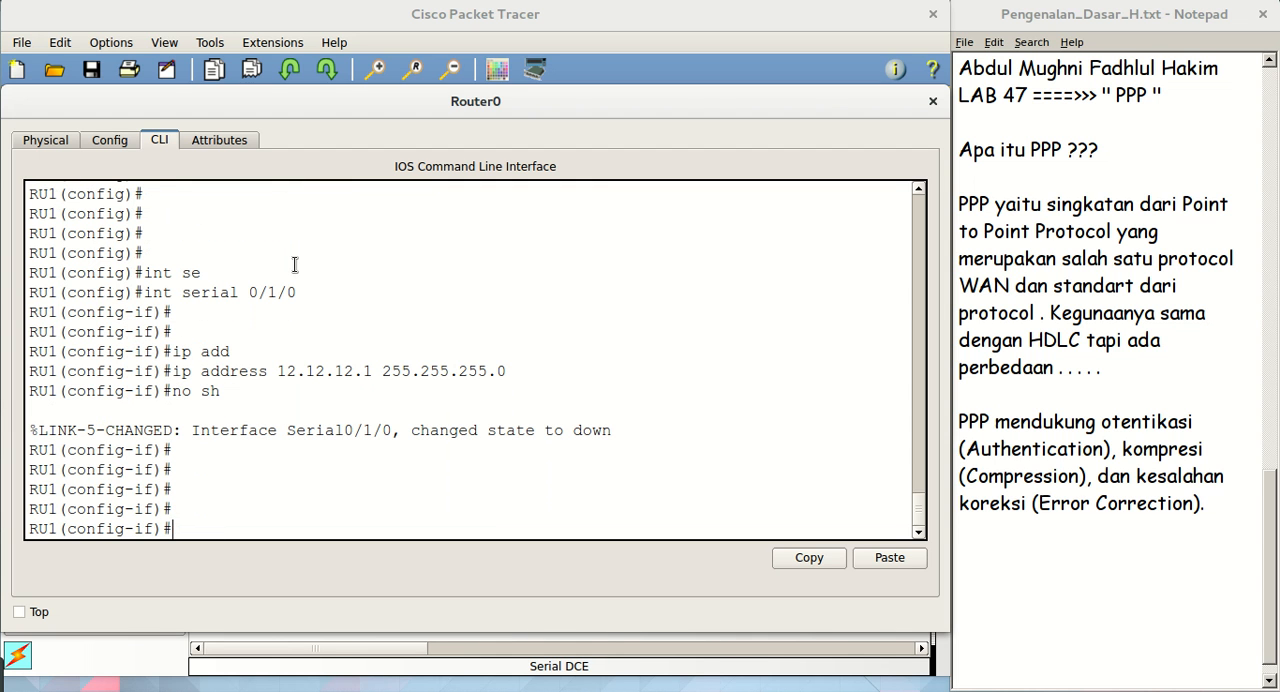
# Leave interface and global configuration modes to return to RU1's privileged mode
pyautogui.write('ex')
pyautogui.press('Return')
pyautogui.press('Return')
pyautogui.press('Return')
pyautogui.press('Return')
pyautogui.press('Return')
pyautogui.press('Return')
pyautogui.press('Return')
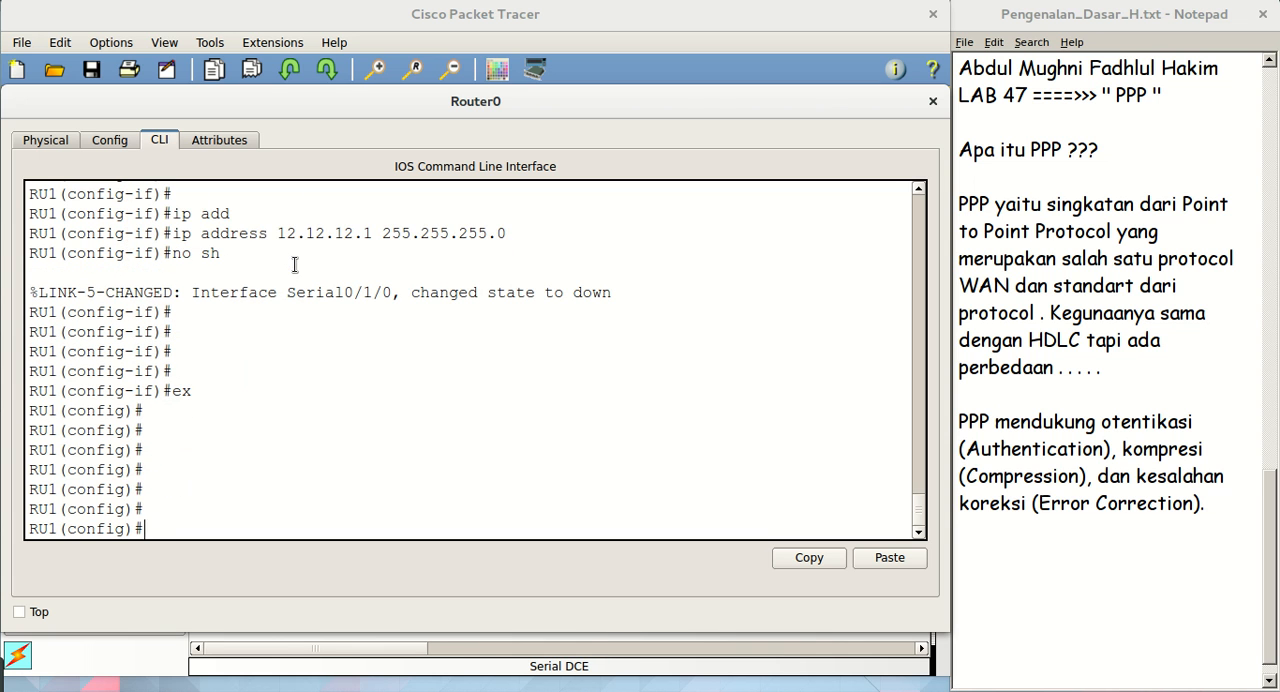
pyautogui.write('ex')
pyautogui.press('Return')
pyautogui.press('Return')
pyautogui.press('Return')
pyautogui.press('Return')
pyautogui.press('Return')
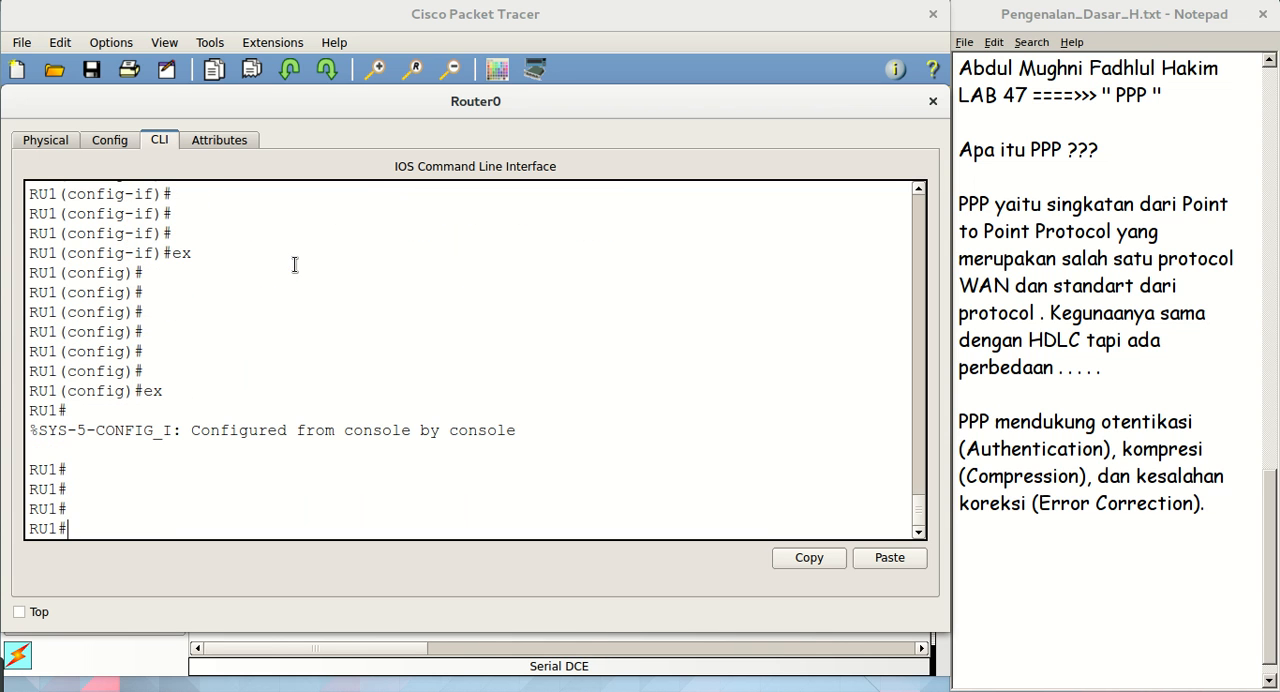
# Run show interfaces serial 0/1/0 on RU1, examine the encapsulation line, and end the paged output
pyautogui.write('sh')
pyautogui.press('Tab')
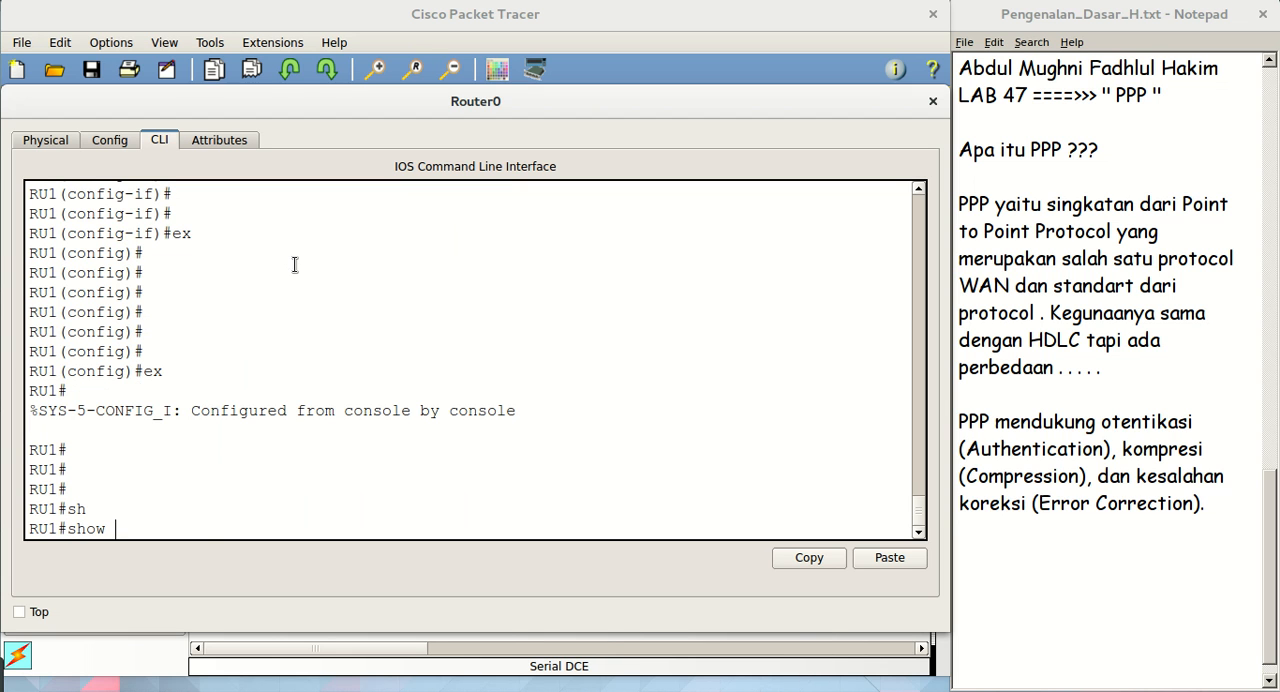
pyautogui.write('in')
pyautogui.press('Tab')
pyautogui.write('se')
pyautogui.press('Tab')
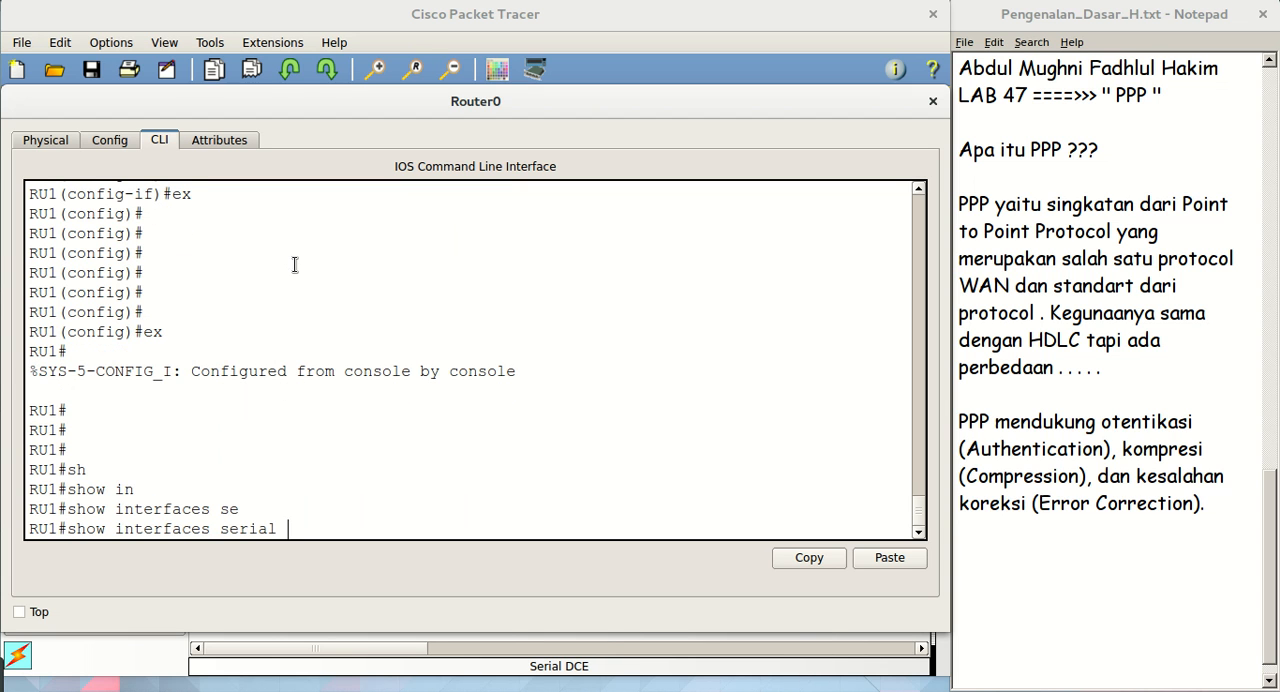
pyautogui.write('0/1/0')
pyautogui.press('Return')
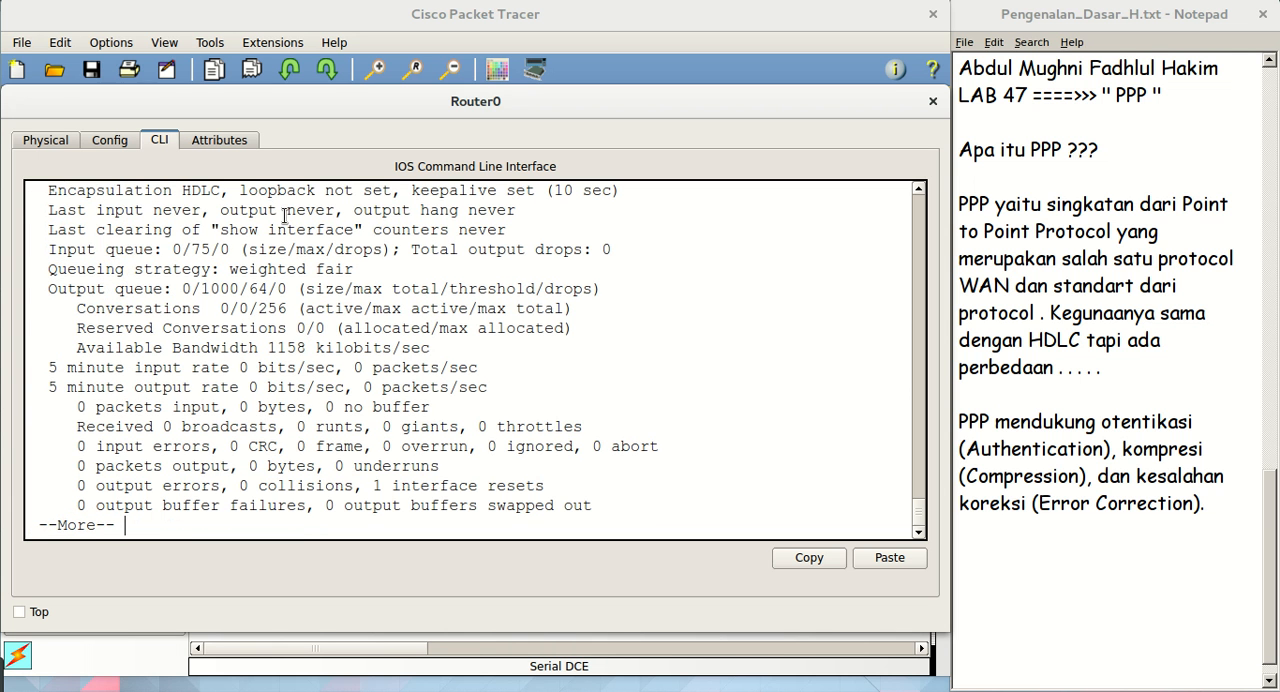
pyautogui.scroll(3, 556, 367)
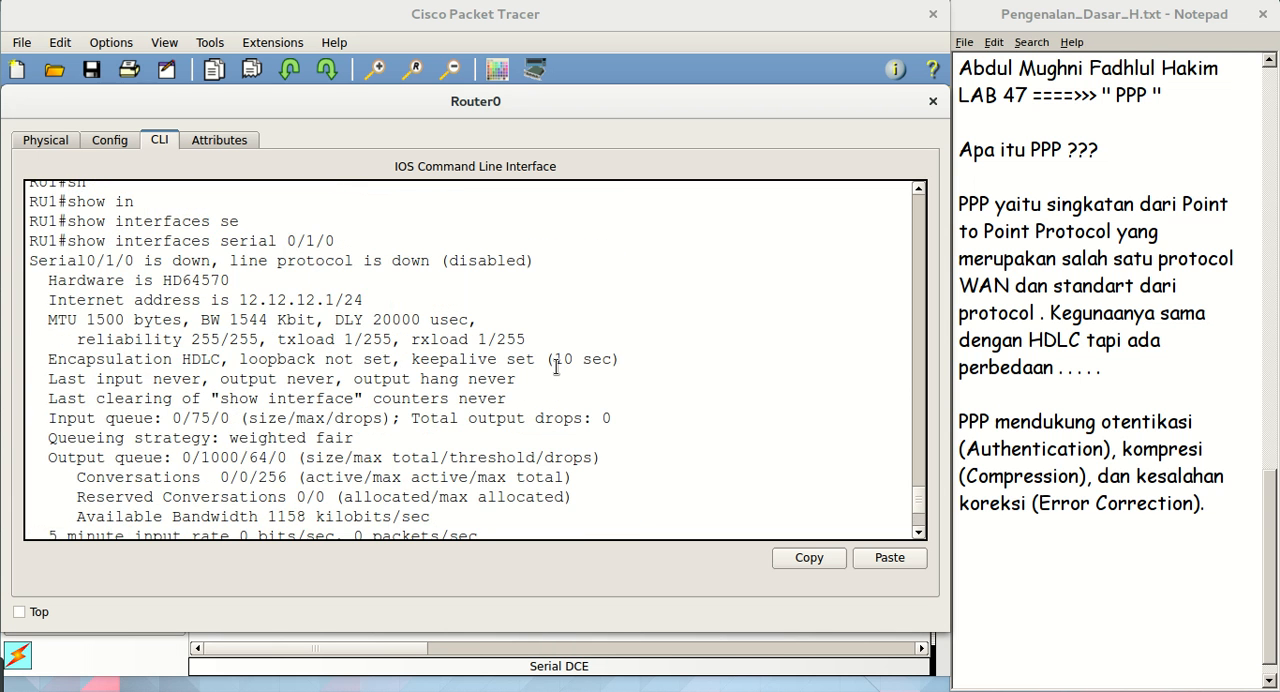
pyautogui.moveTo(49, 359); pyautogui.dragTo(223, 364)
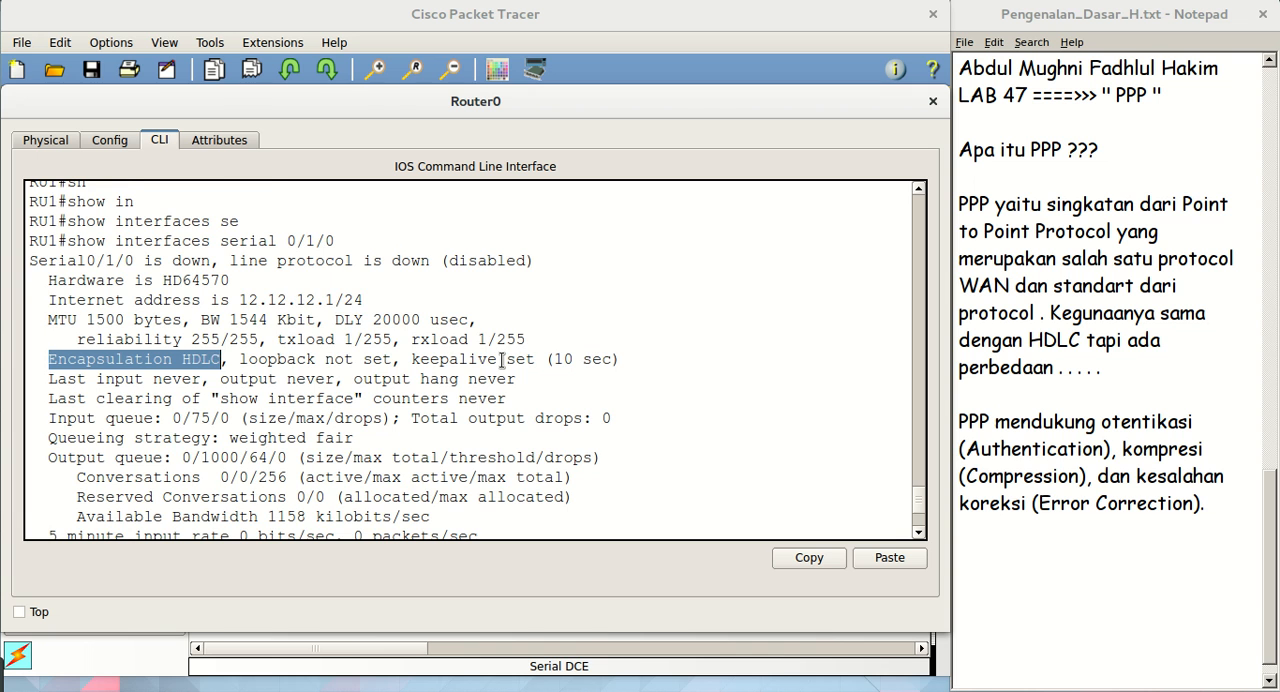
pyautogui.hotkey('ctrl', 'c')
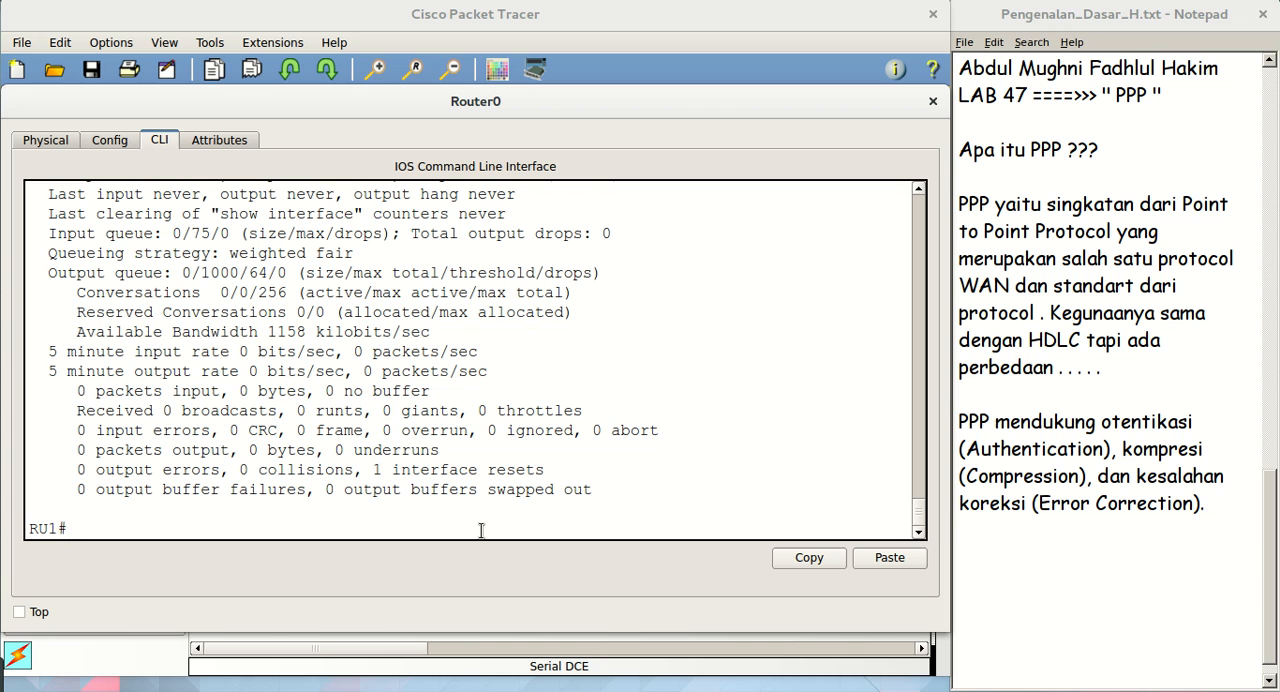
# Enter global configuration mode on RU1 with conf t
pyautogui.write('conf t')
pyautogui.press('Return')
pyautogui.press('Return')
pyautogui.press('Return')
pyautogui.write('inr')
pyautogui.press('BackSpace')
pyautogui.write('t se0/10/')
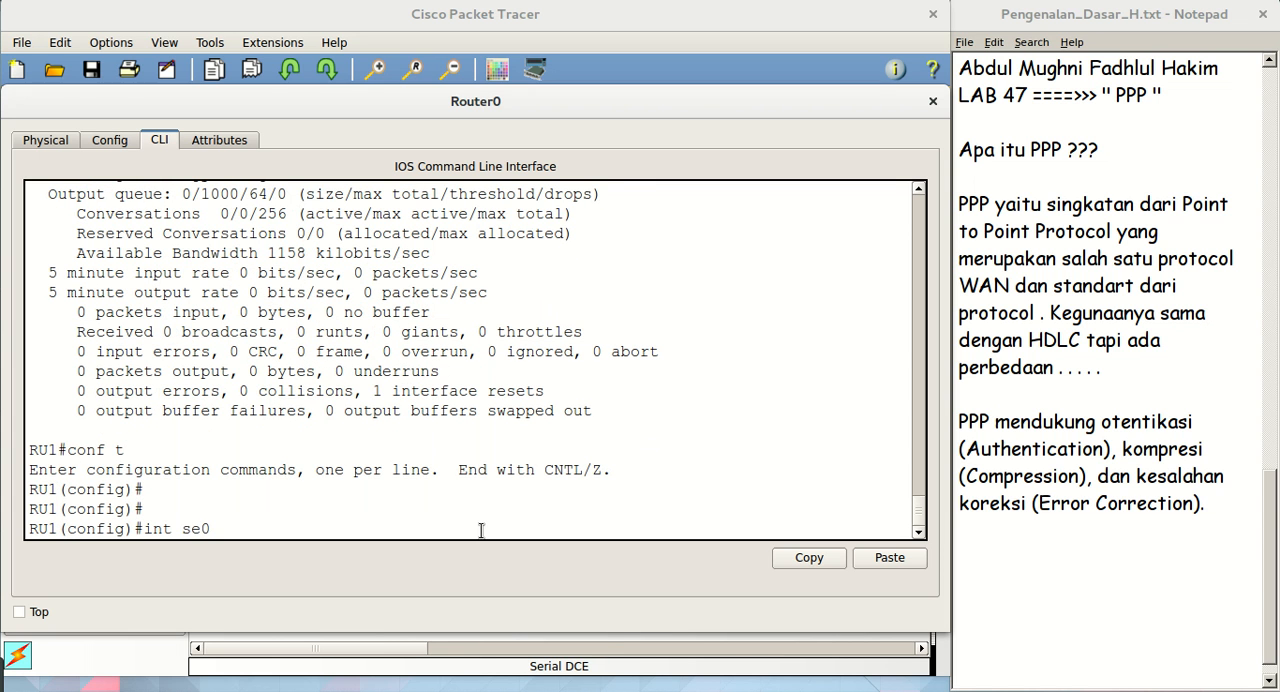
pyautogui.press('BackSpace')
pyautogui.press('BackSpace')
pyautogui.write('/1')
pyautogui.press('Return')
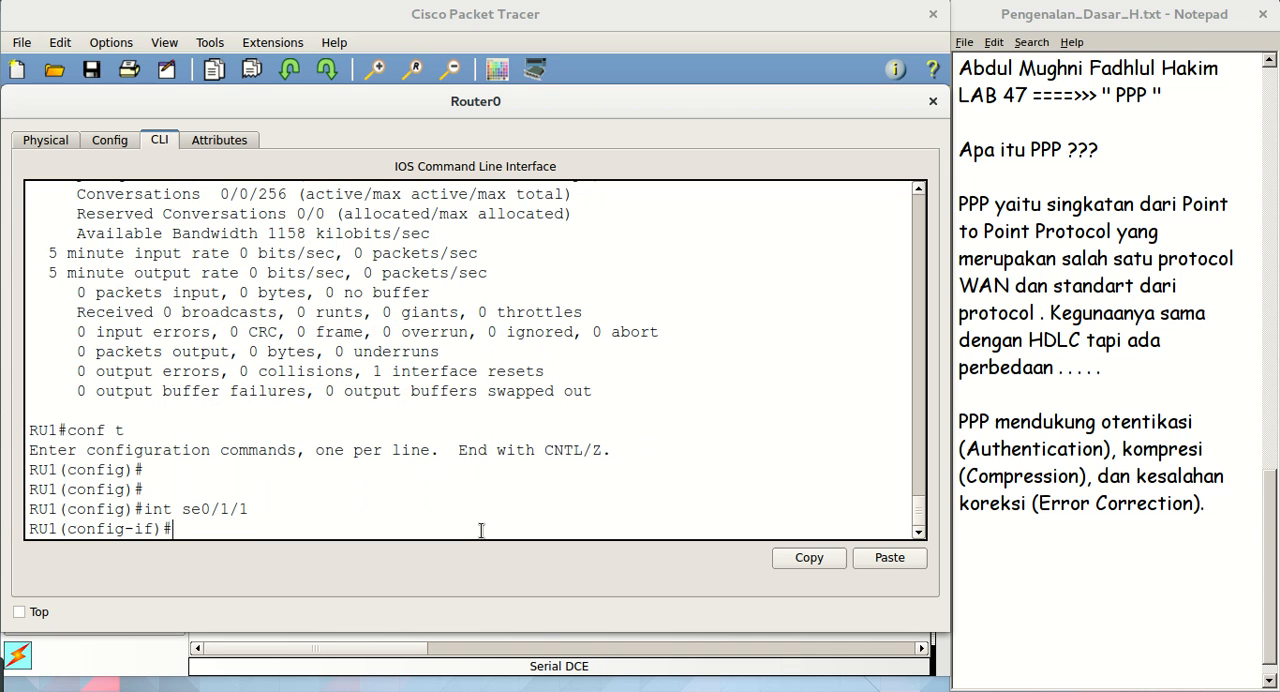
pyautogui.write('ex\\')
pyautogui.press('Return')
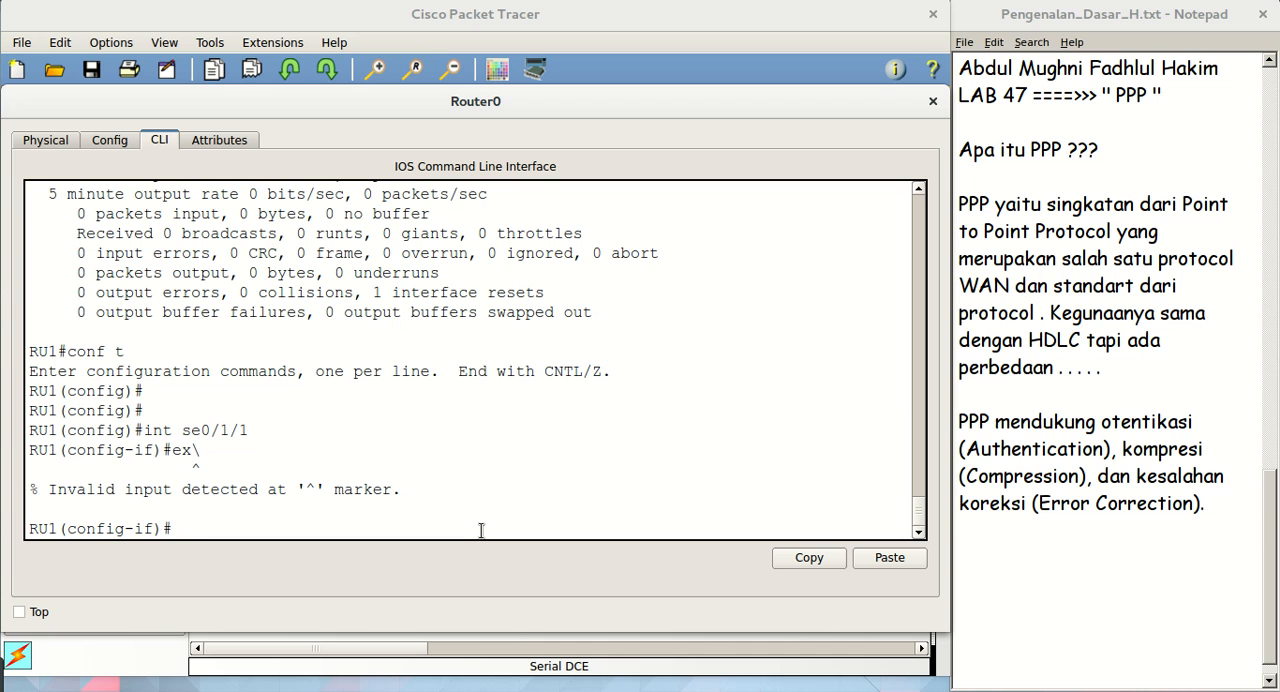
pyautogui.write('ex')
pyautogui.write('u')
pyautogui.press('BackSpace')
pyautogui.write('i')
pyautogui.press('Return')
pyautogui.press('Return')
pyautogui.press('Return')
# Enter interface mode for se0/1/0 on RU1 and set its encapsulation to ppp
pyautogui.write('exi')
pyautogui.press('Up')
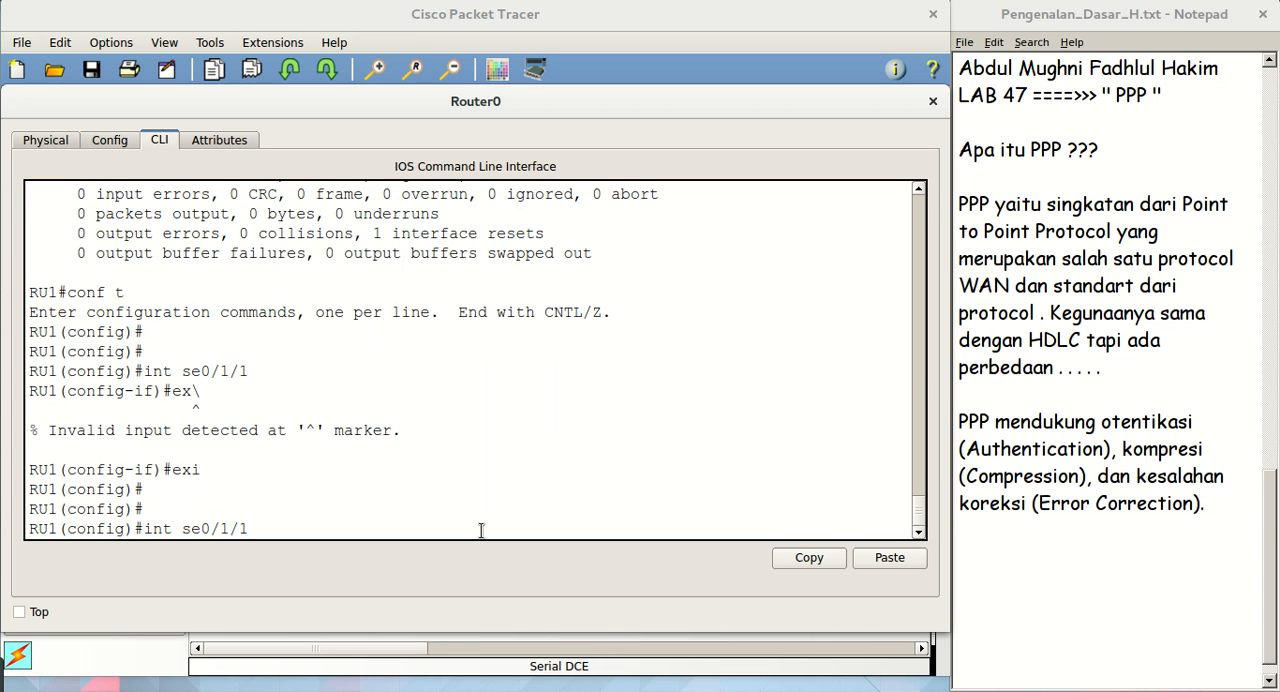
pyautogui.press('BackSpace')
pyautogui.write('0')
pyautogui.press('Return')
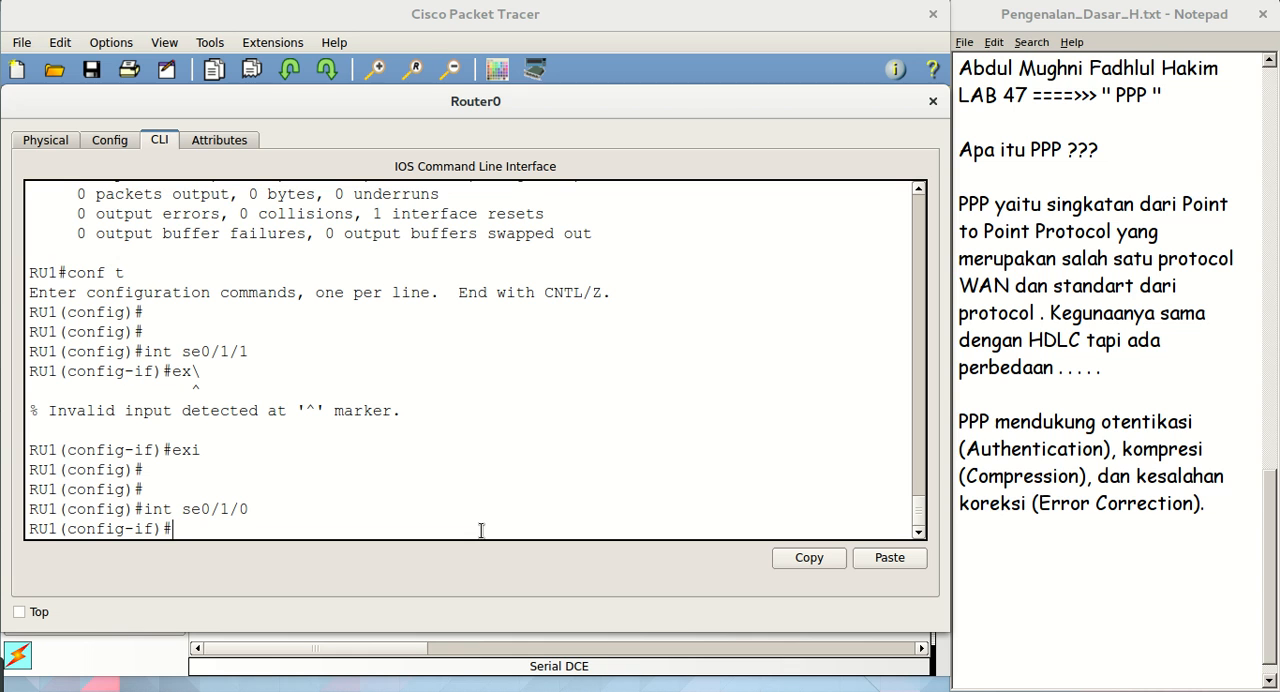
pyautogui.write('enc')
pyautogui.press('Tab')
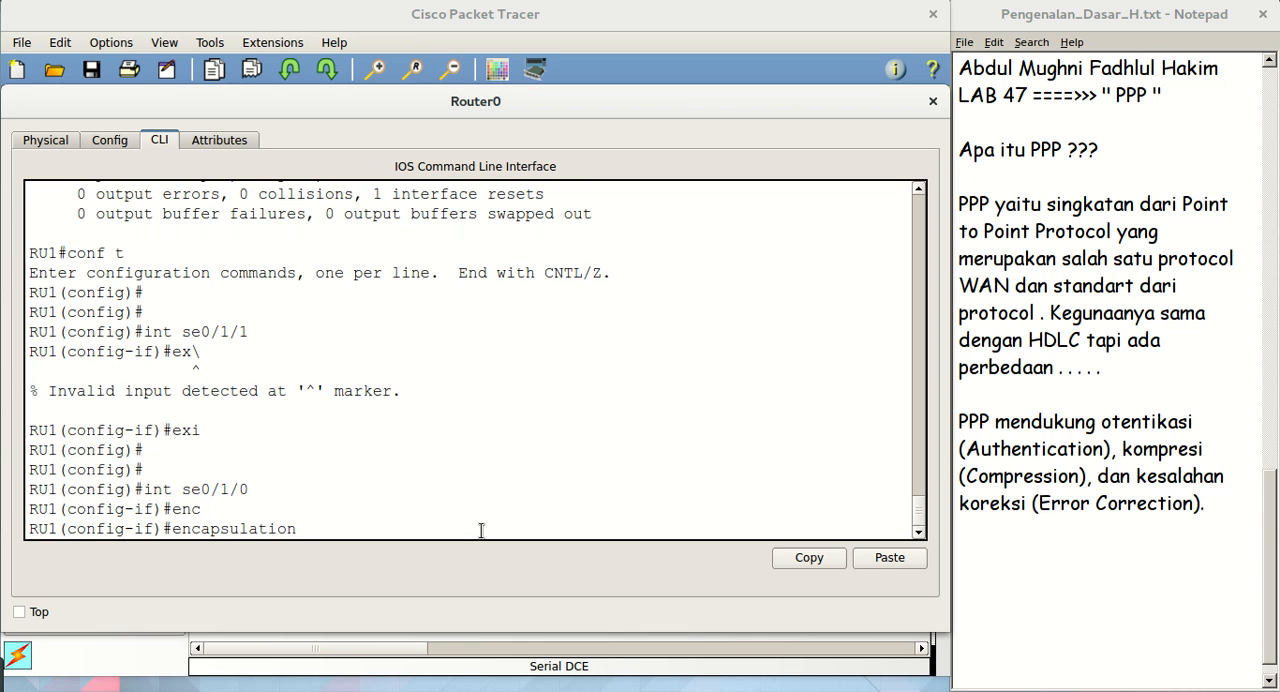
pyautogui.write('ppp')
pyautogui.press('Return')
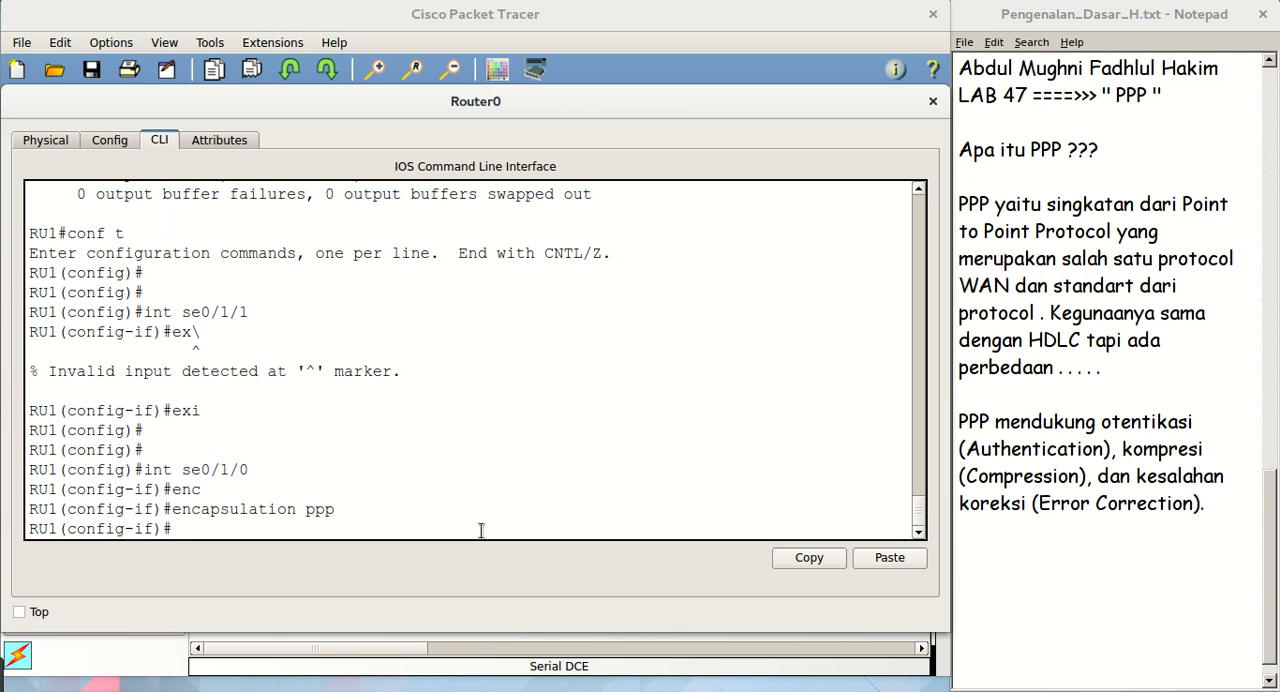
# Run do sh int se0/1/0 from RU1's interface mode and check the encapsulation line in the output
pyautogui.write('o sh')
pyautogui.press('Tab')
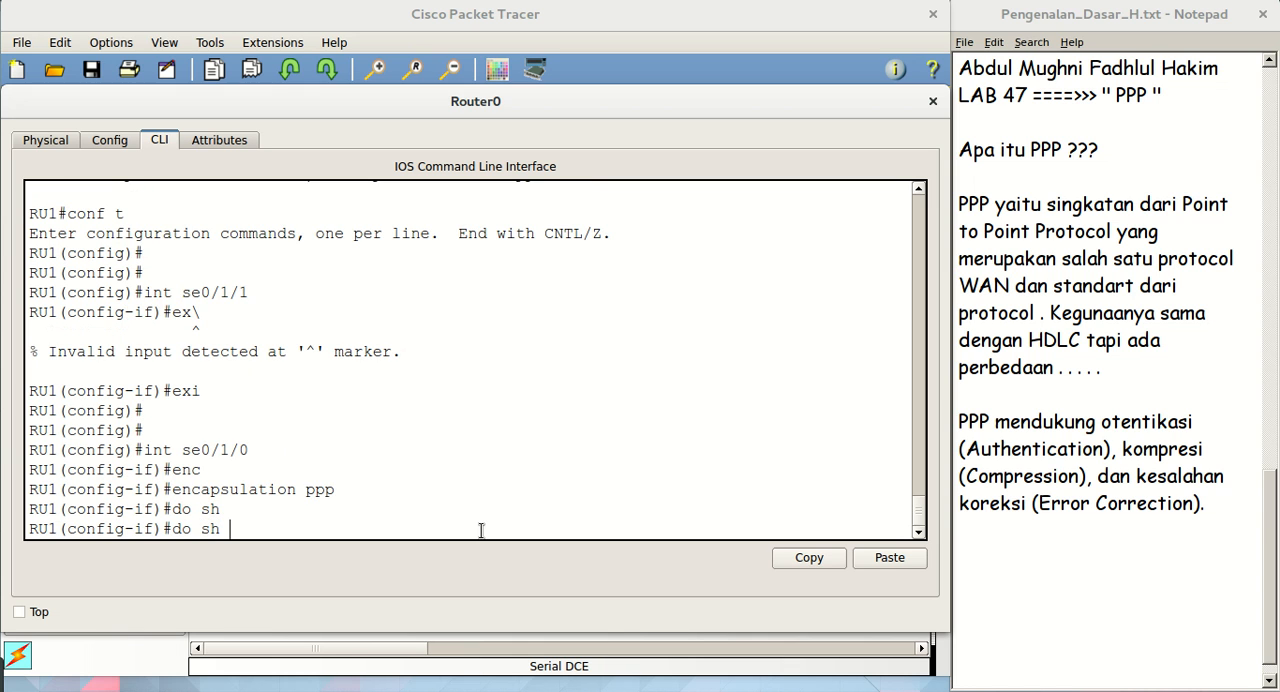
pyautogui.write('int se0/10')
pyautogui.press('BackSpace')
pyautogui.write('/0')
pyautogui.press('Return')
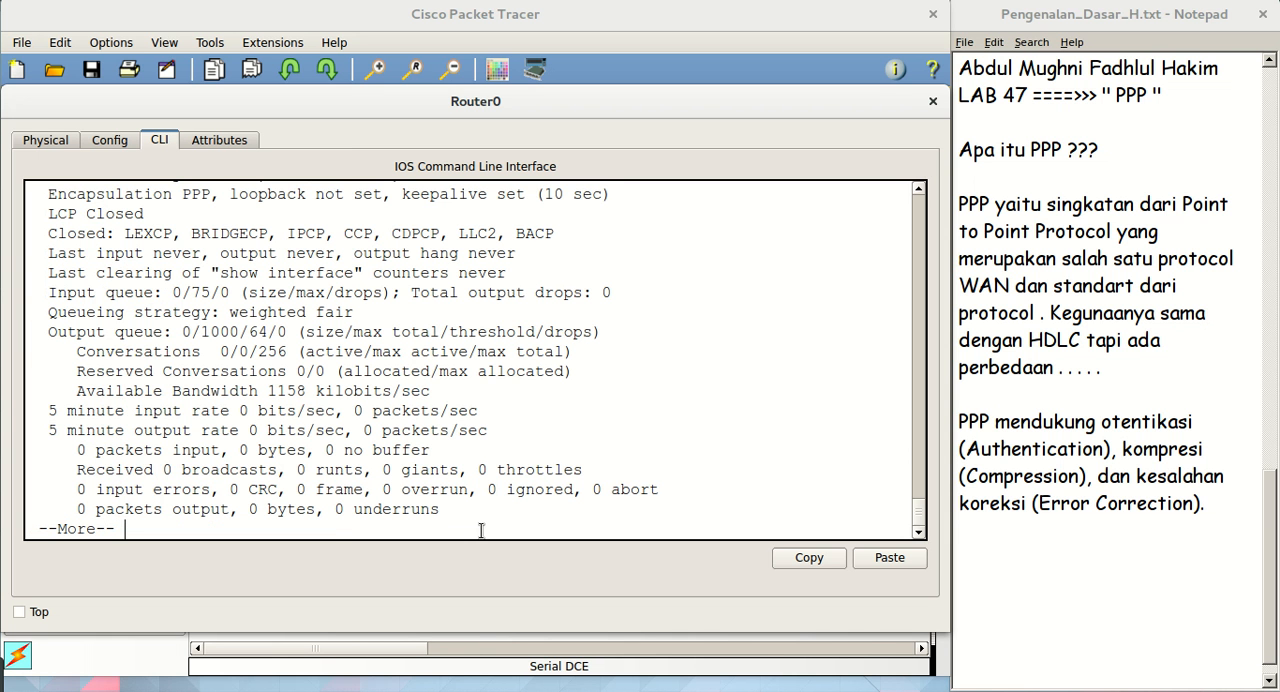
pyautogui.scroll(4, 541, 414)
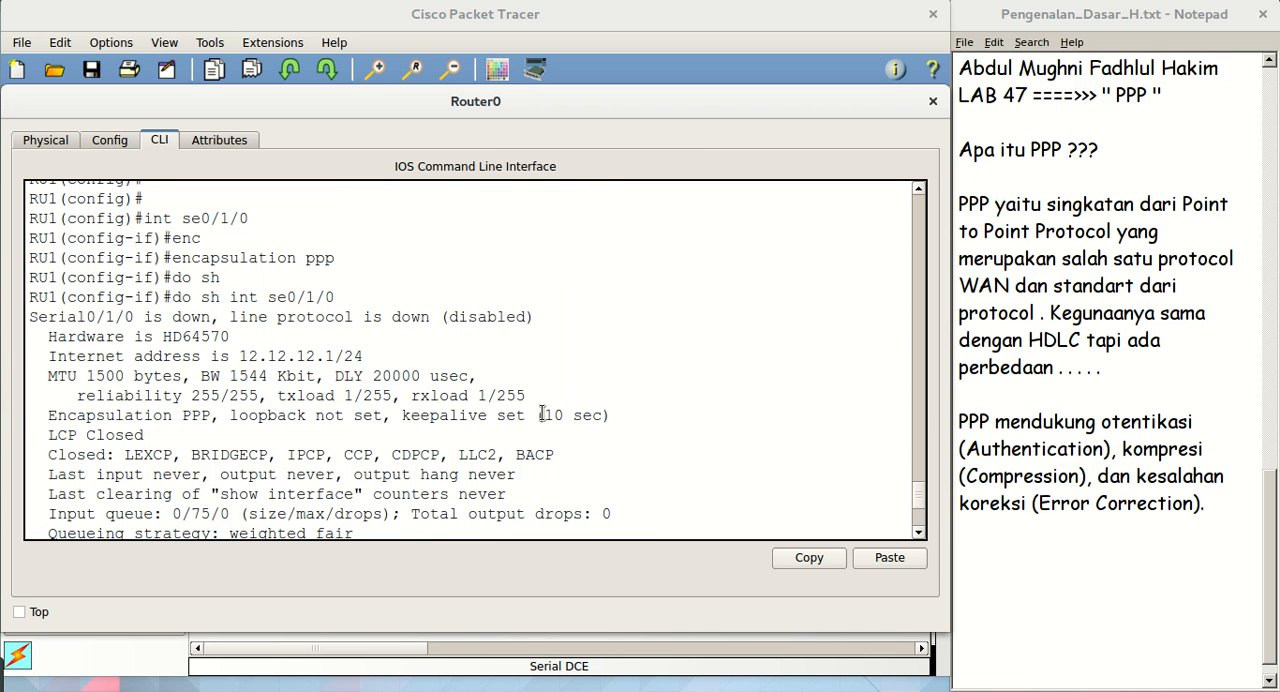
pyautogui.scroll(-2, 541, 414)
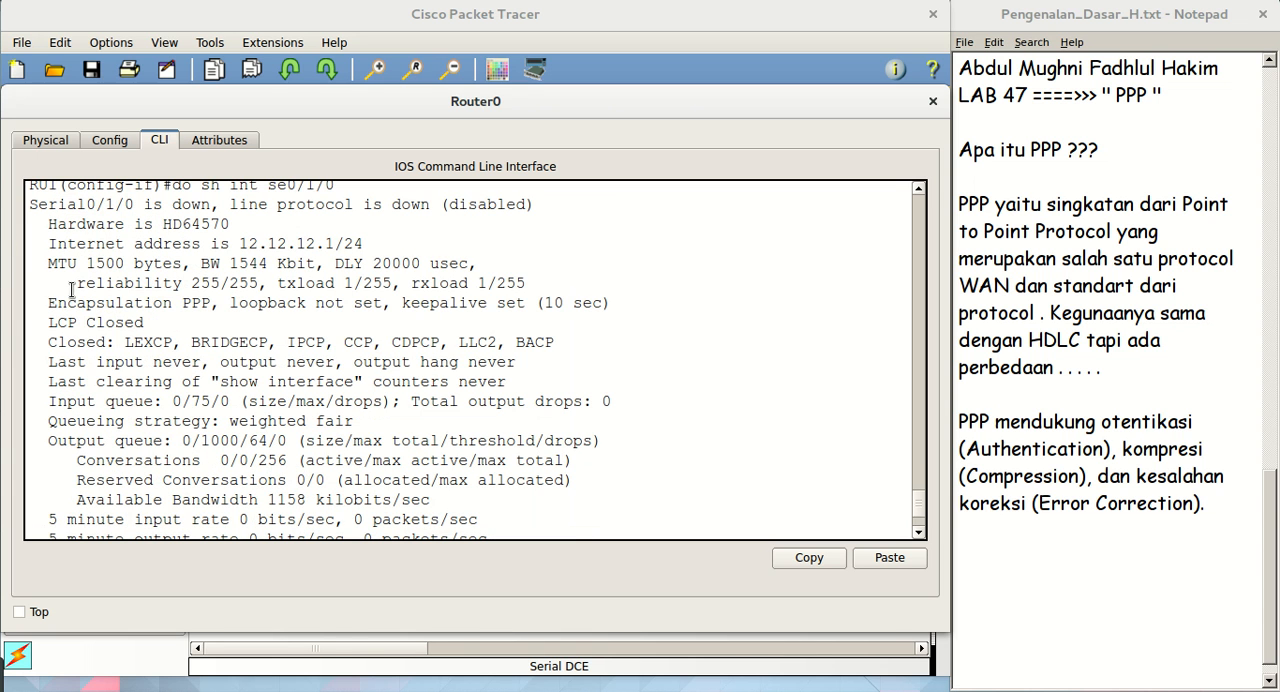
pyautogui.moveTo(45, 305); pyautogui.dragTo(213, 310)
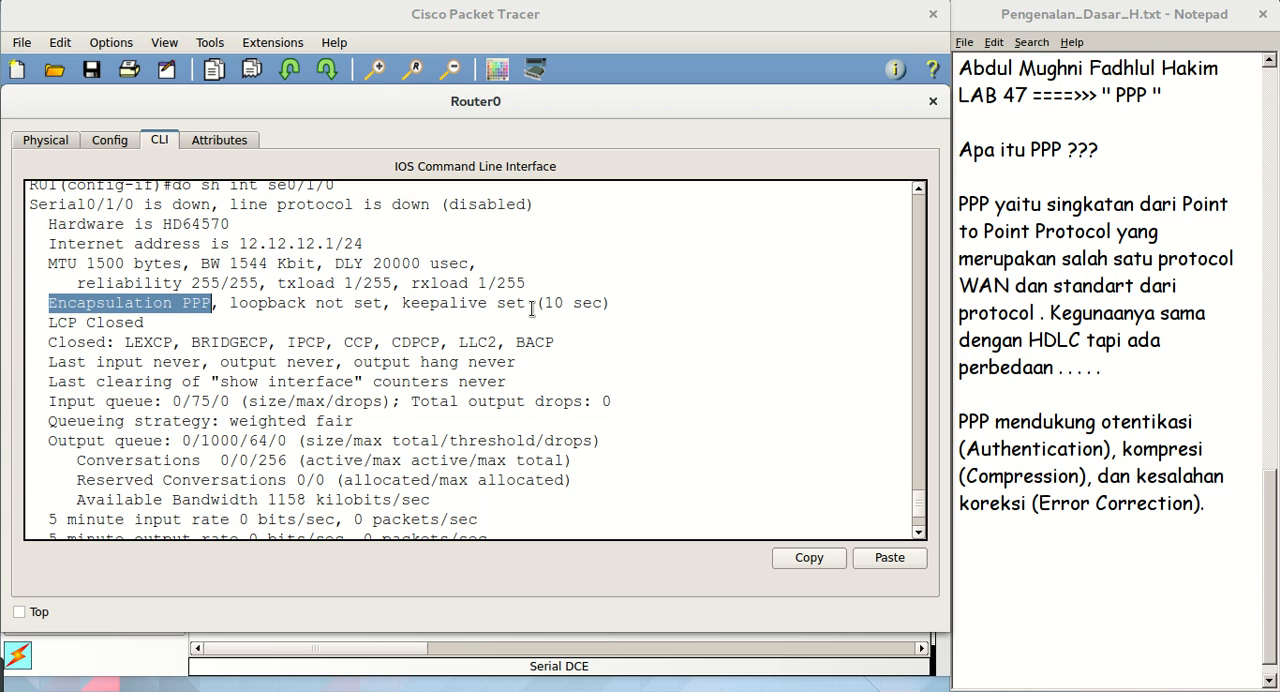
# Close Router0's window, open CopyRouter0, enlarge its window, and show its command-line interface
pyautogui.click(932, 104)
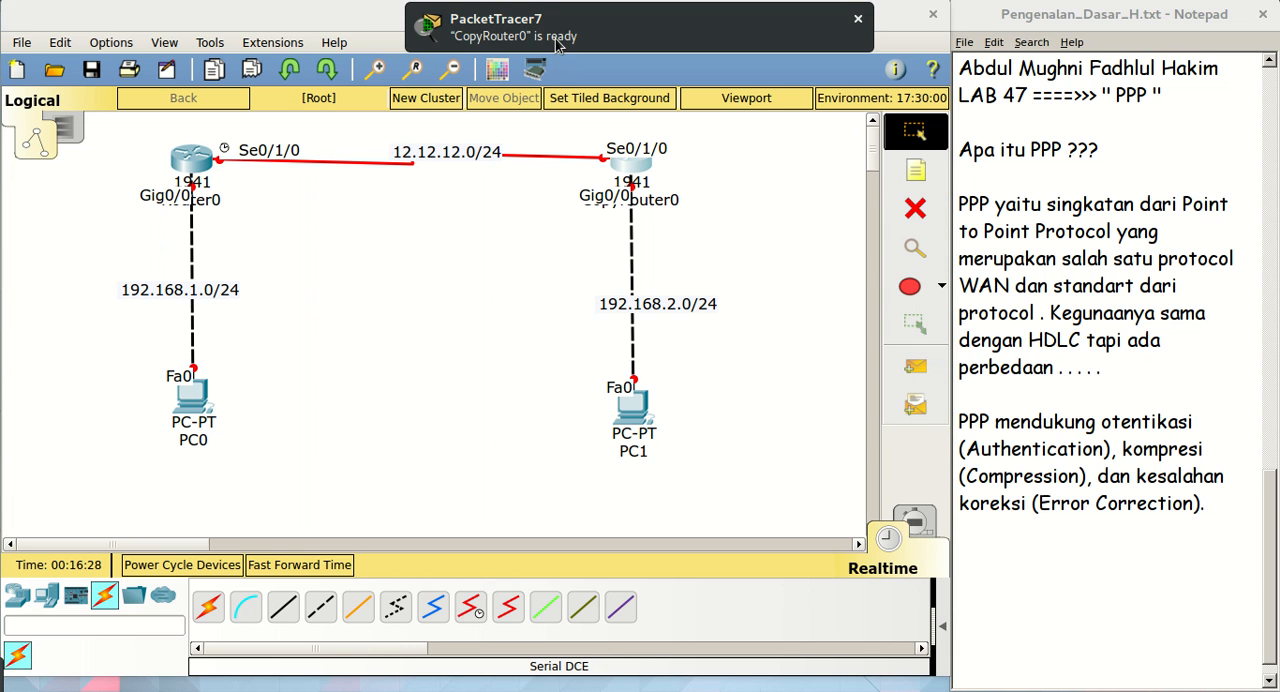
pyautogui.click(557, 43)
pyautogui.moveTo(677, 122); pyautogui.dragTo(290, 120)
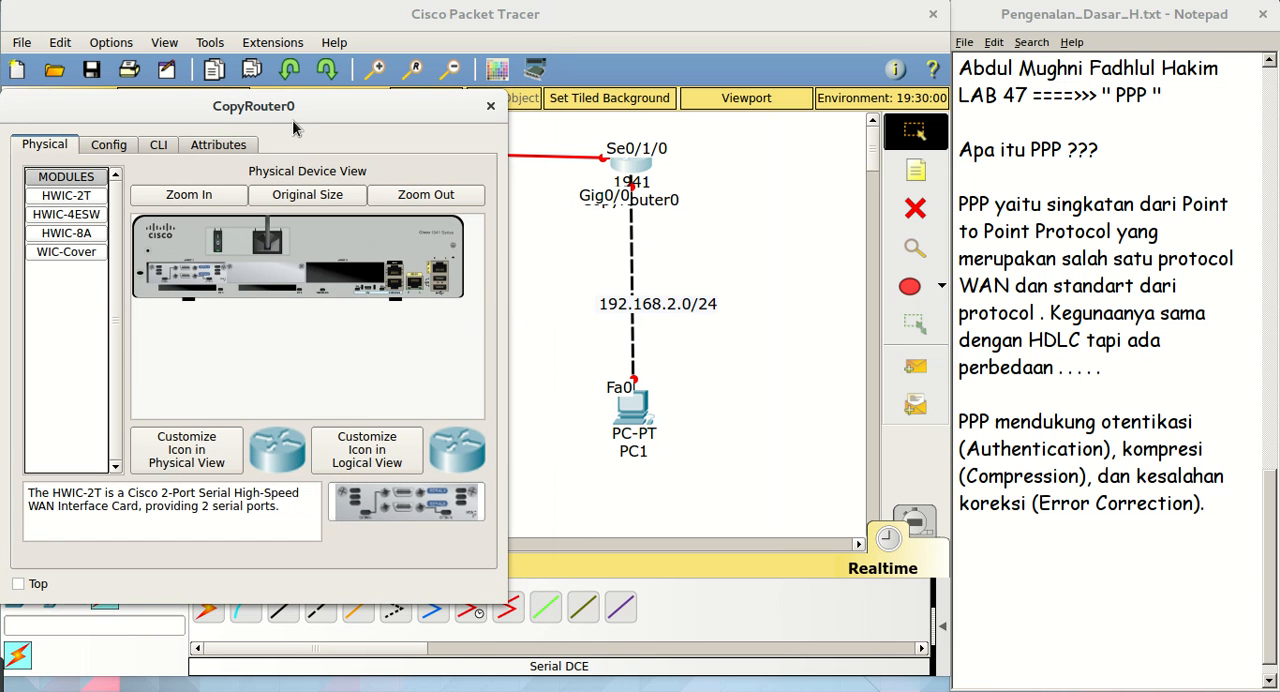
pyautogui.moveTo(500, 301); pyautogui.dragTo(938, 334)
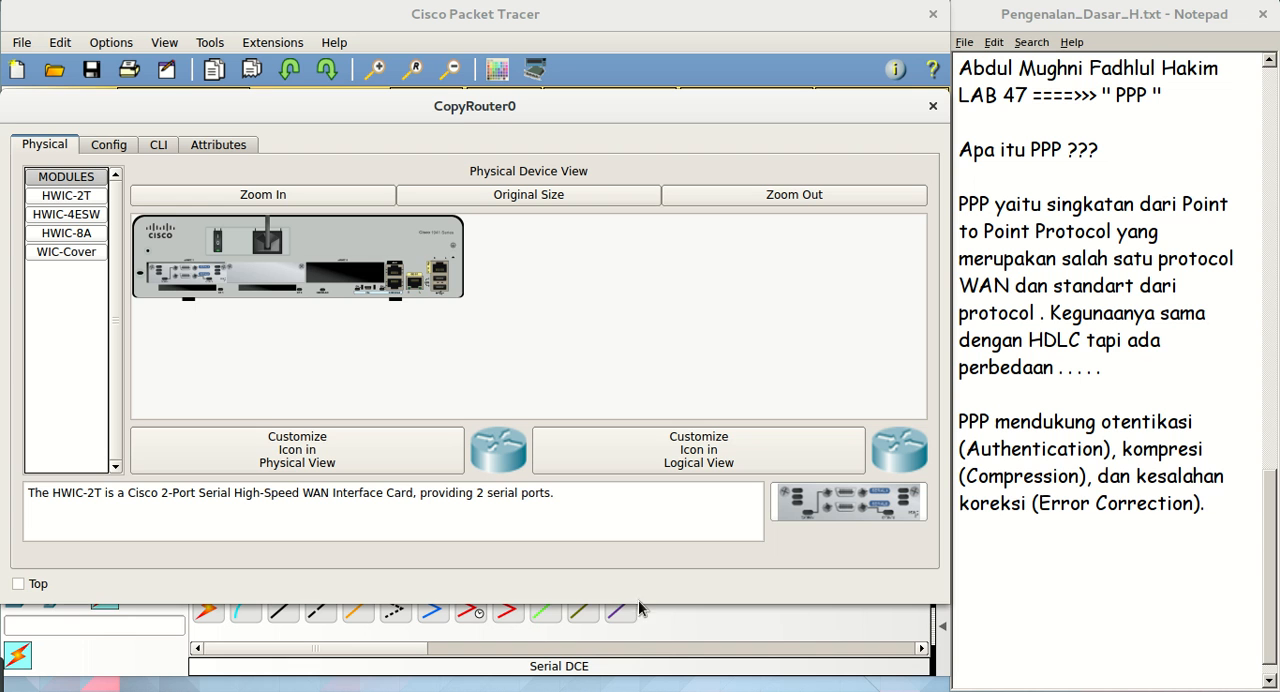
pyautogui.moveTo(638, 602); pyautogui.dragTo(642, 645)
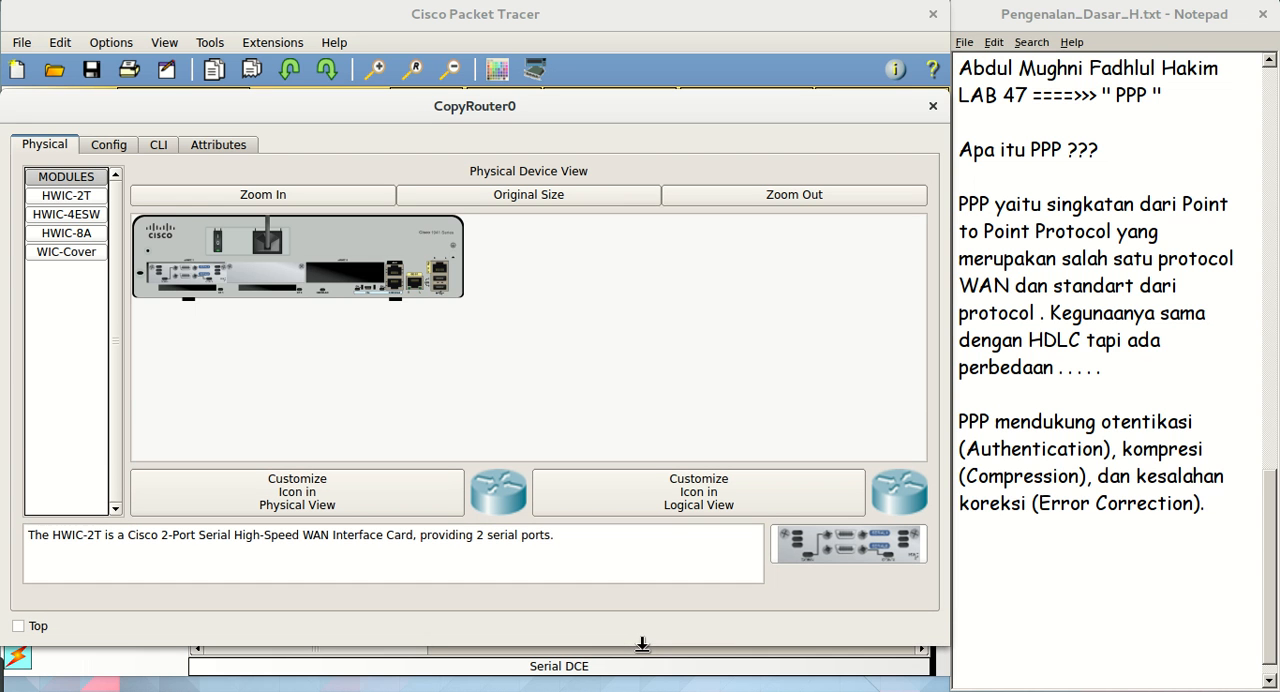
pyautogui.click(168, 145)
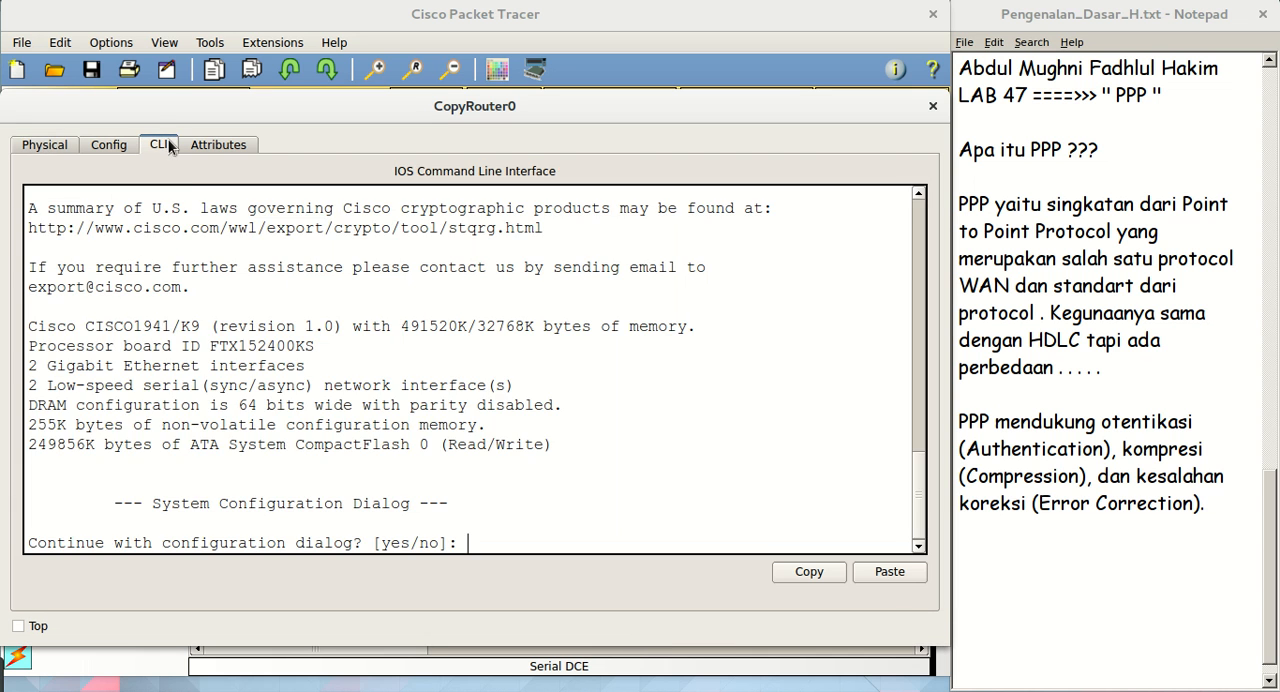
# Decline CopyRouter0's initial configuration dialog with no and start the console session
pyautogui.write('no')
pyautogui.press('Return')
# Enter privileged mode with en and global configuration mode with conf t on CopyRouter0
pyautogui.press('Return')
pyautogui.press('Return')
pyautogui.write('en')
pyautogui.press('Return')
pyautogui.write('conf t')
pyautogui.press('Return')
pyautogui.press('Return')
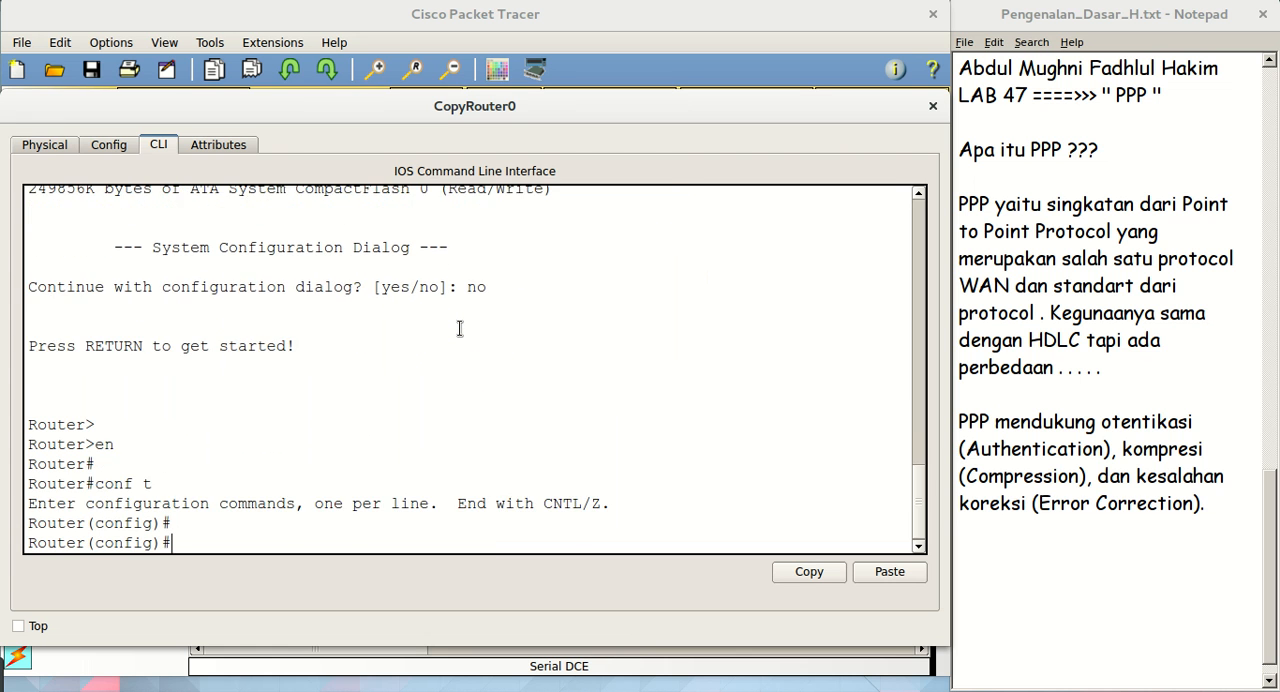
pyautogui.press('Return')
pyautogui.press('Return')
# Set CopyRouter0's hostname to RU2
pyautogui.write('hostname RU2')
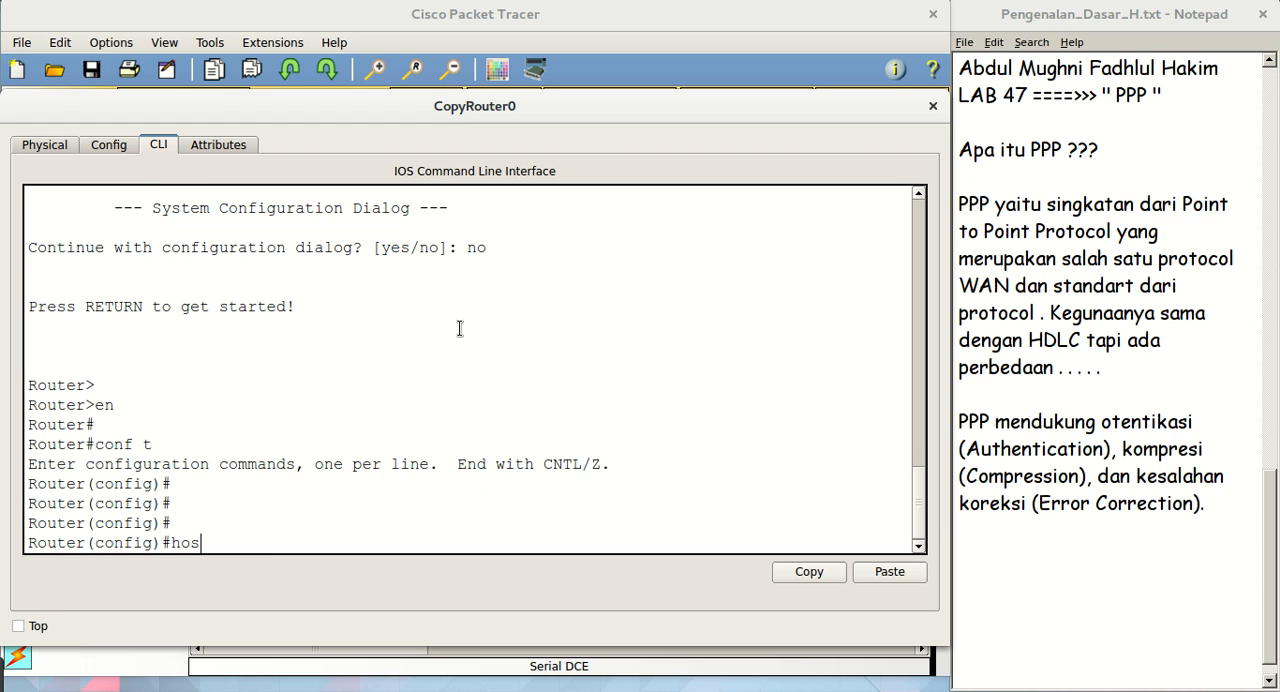
pyautogui.press('Tab')
pyautogui.write('RU')
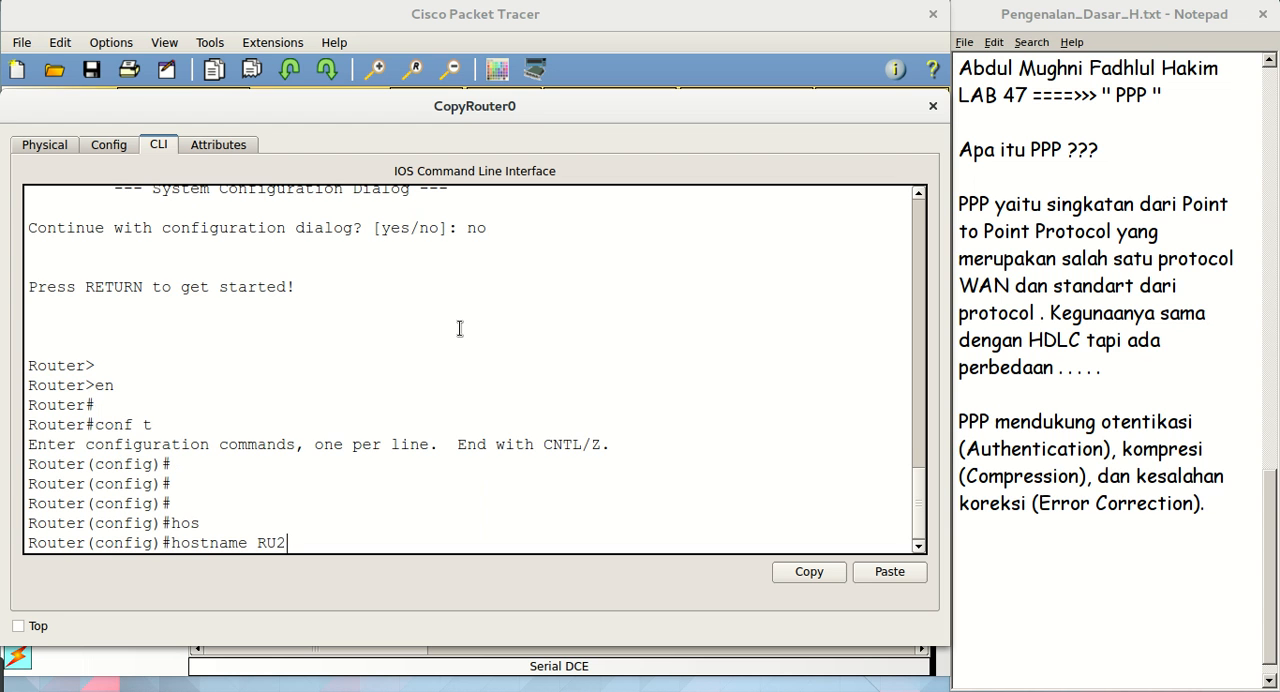
pyautogui.write('2')
pyautogui.press('Return')
pyautogui.press('Return')
pyautogui.press('Return')
pyautogui.press('Return')
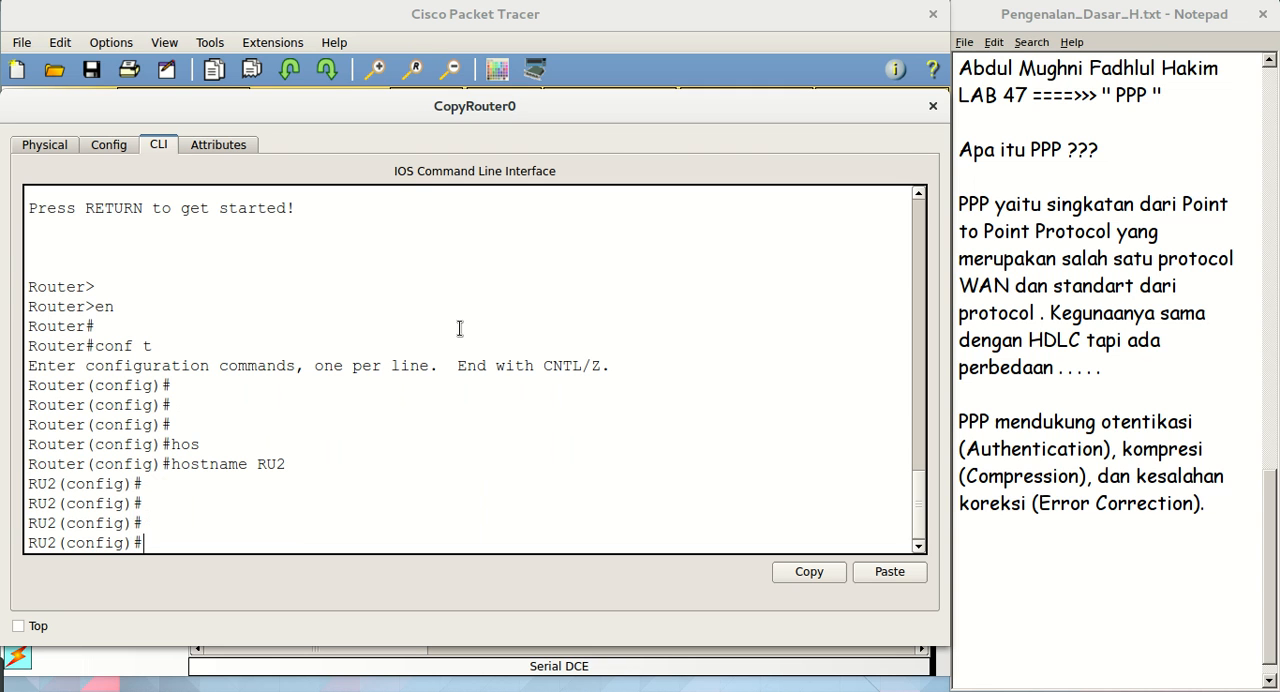
# Enter interface configuration mode for serial 0/1/0 on RU2
pyautogui.write('int se')
pyautogui.press('Tab')
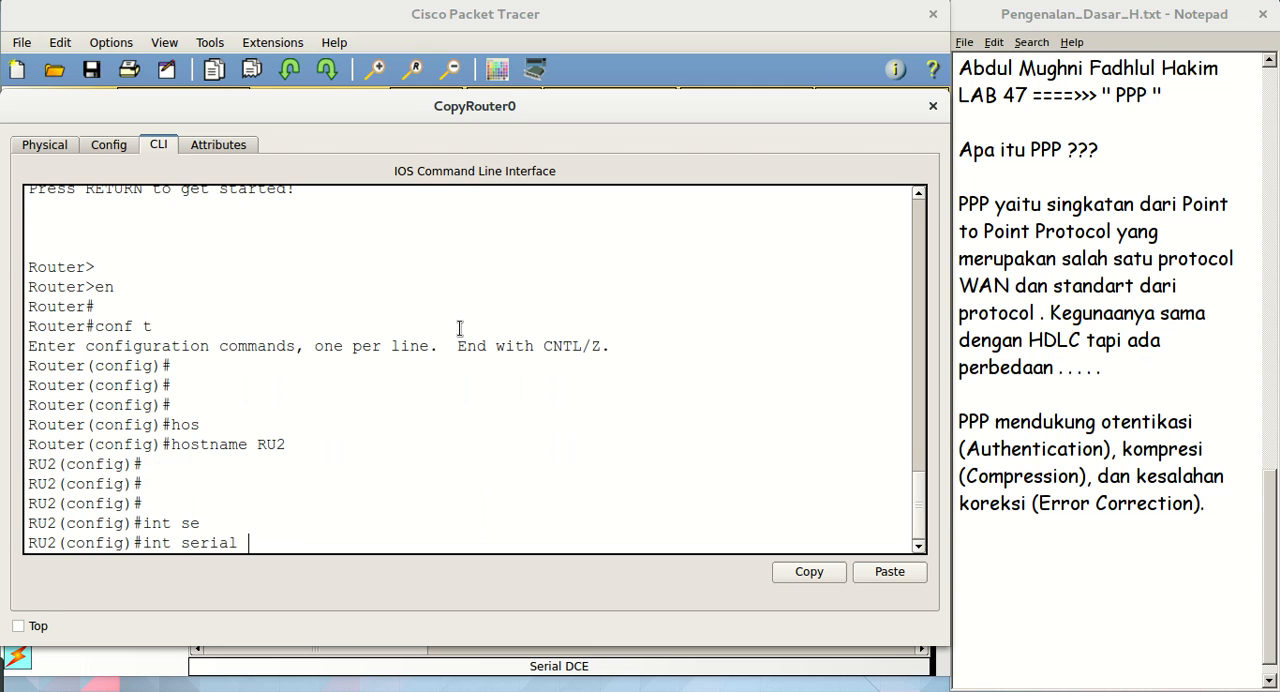
pyautogui.write('0/10/')
pyautogui.press('BackSpace')
pyautogui.write('.1')
pyautogui.press('BackSpace')
pyautogui.press('BackSpace')
pyautogui.write('0')
pyautogui.press('BackSpace')
pyautogui.write('/0')
pyautogui.press('Return')
pyautogui.press('Return')
pyautogui.press('Return')
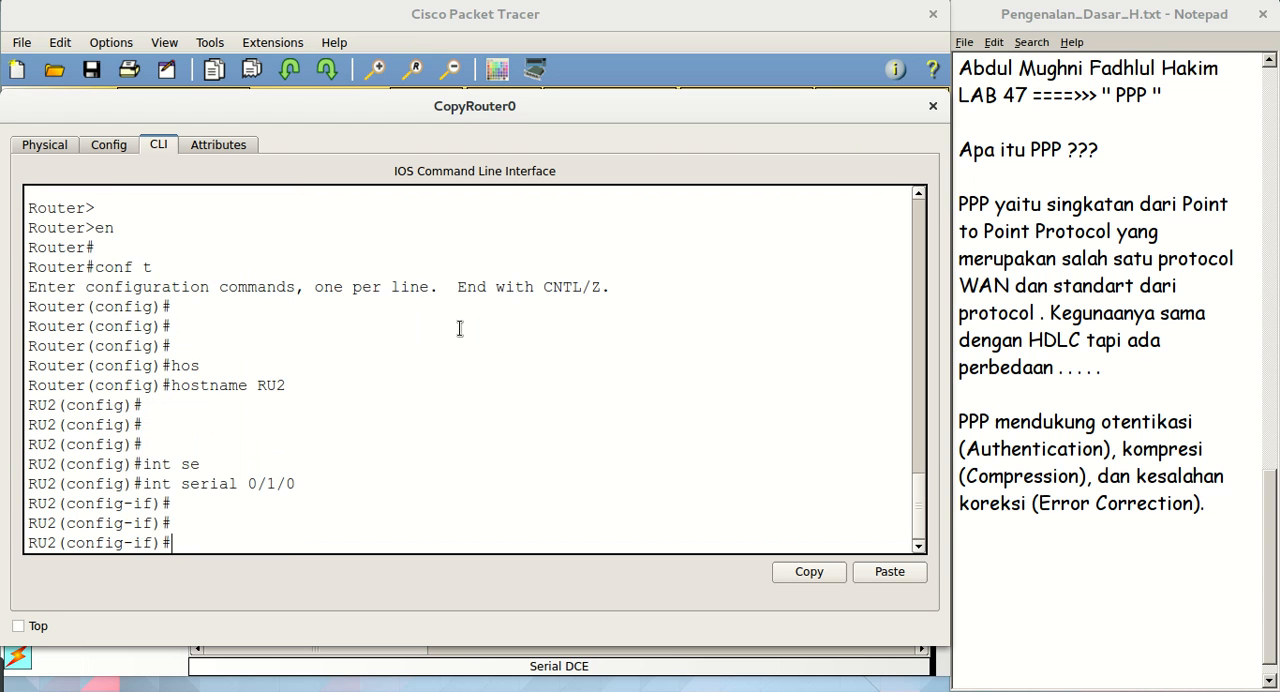
# Assign IP address 12.12.12.2 with mask 255.255.255.0 to serial 0/1/0 on RU2
pyautogui.write('ip add 12.12.12.12 25525')
pyautogui.press('BackSpace')
pyautogui.press('BackSpace')
pyautogui.write('.255.255.0')
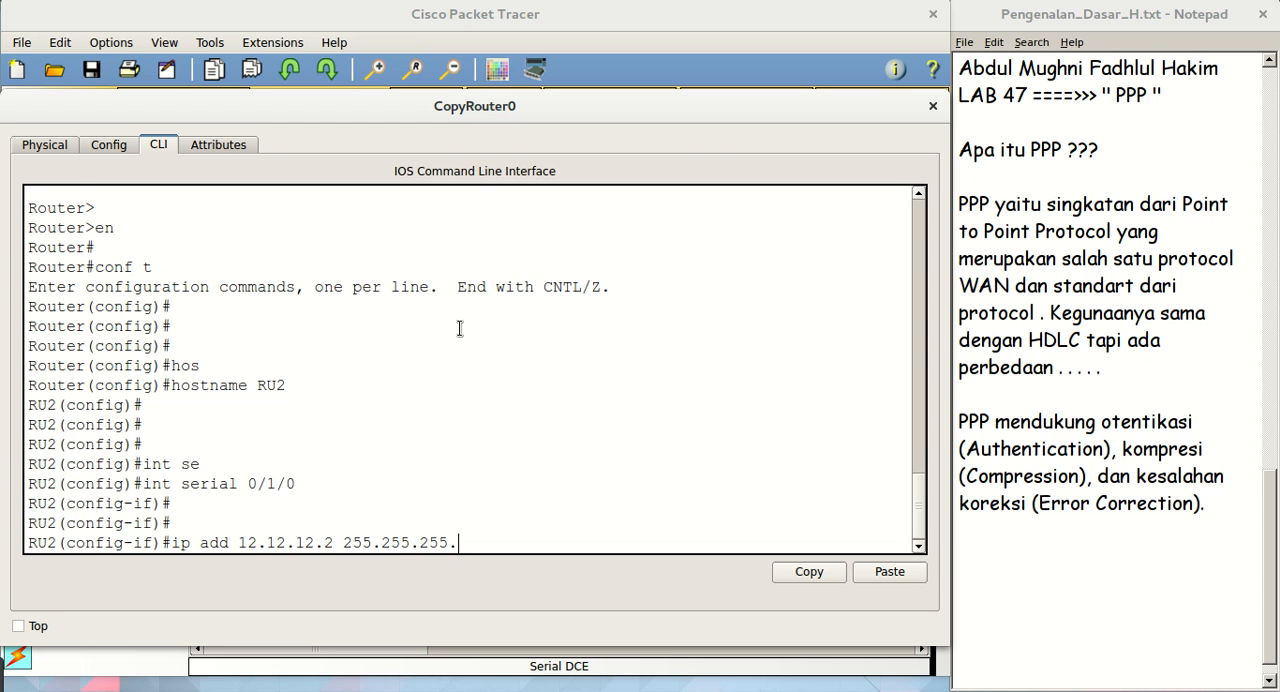
pyautogui.press('Return')
pyautogui.press('Return')
pyautogui.press('Return')
# Enable serial 0/1/0 on RU2 with no sh
pyautogui.write('no sh')
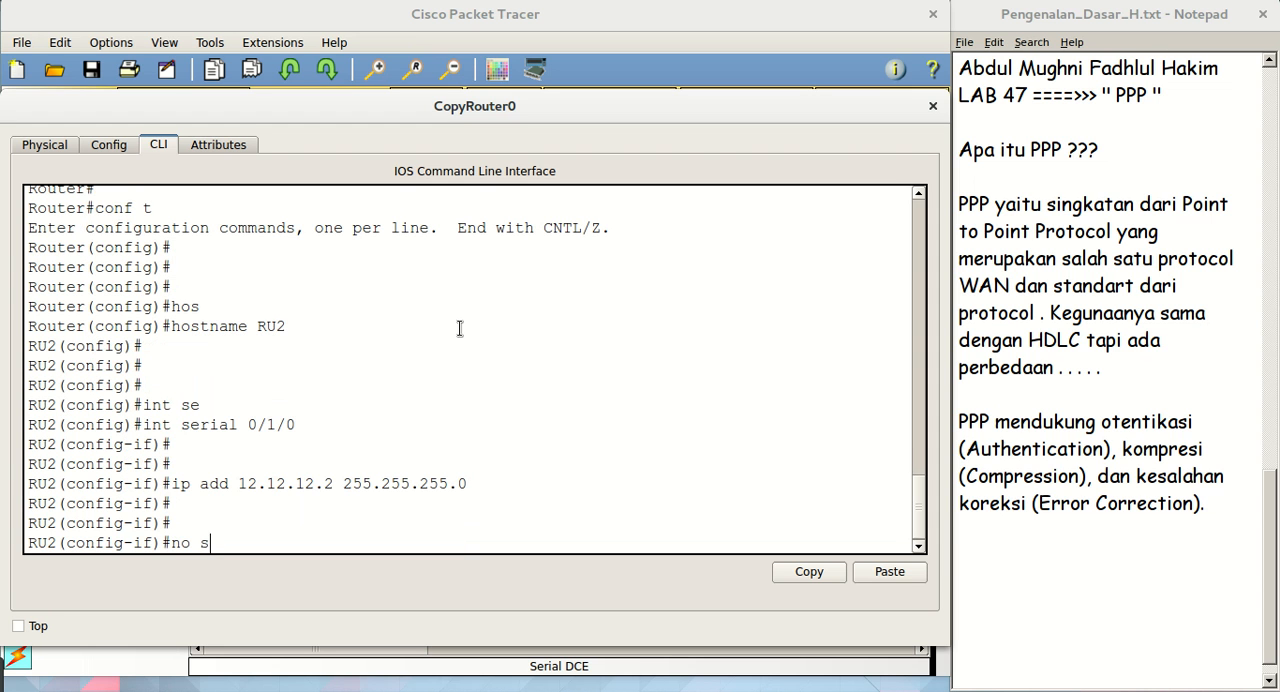
pyautogui.press('Return')
pyautogui.press('Return')
pyautogui.press('Return')
pyautogui.press('Return')
pyautogui.press('Return')
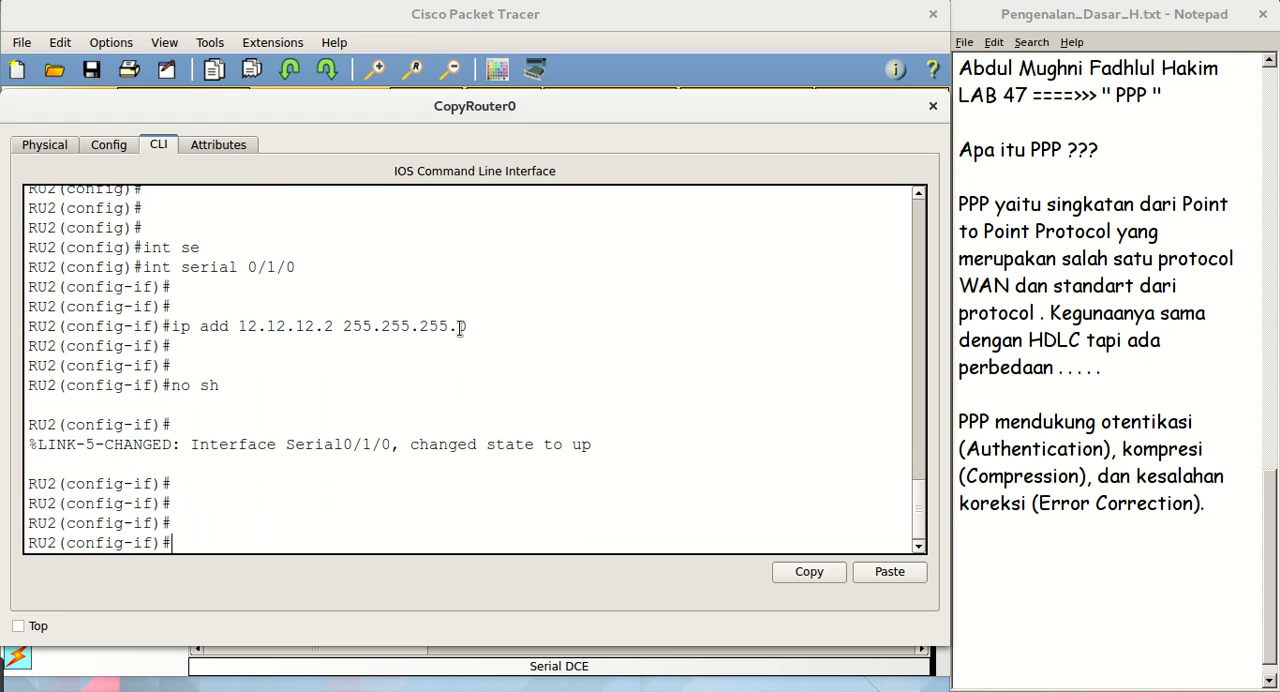
# Set encapsulation ppp on RU2's serial 0/1/0 and exit to global configuration mode
pyautogui.write('encc')
pyautogui.press('Tab')
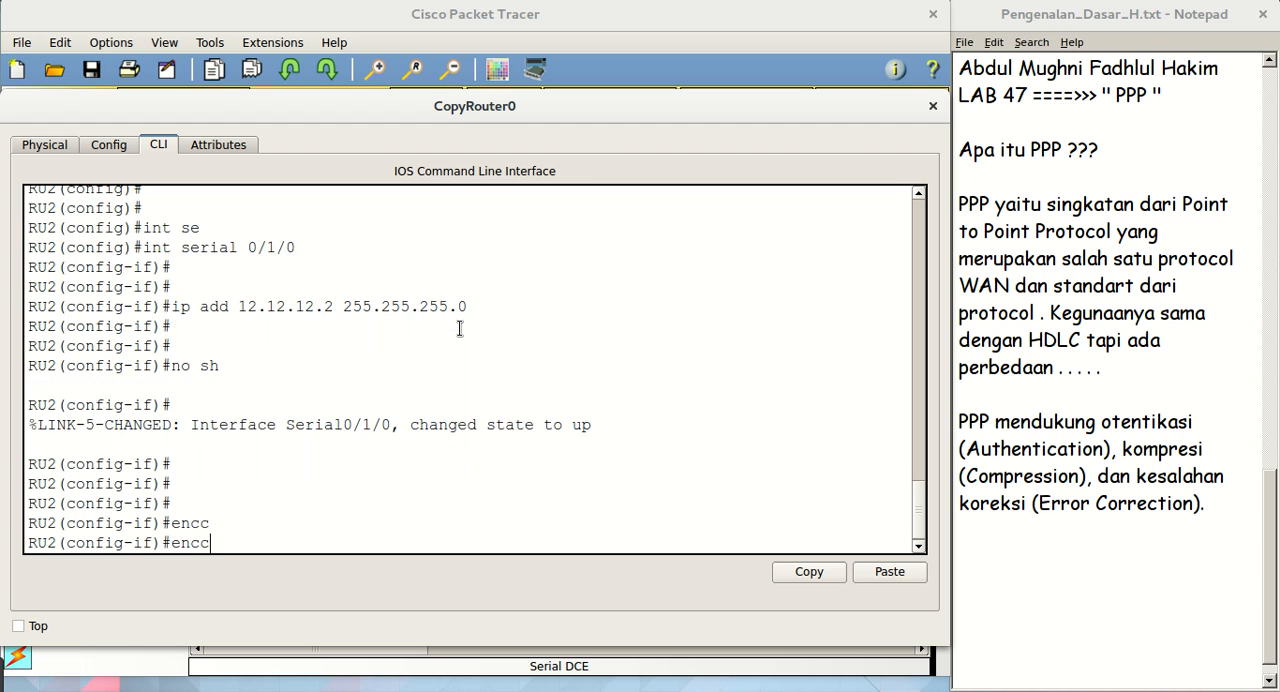
pyautogui.press('BackSpace')
pyautogui.press('Tab')
pyautogui.write('ppp')
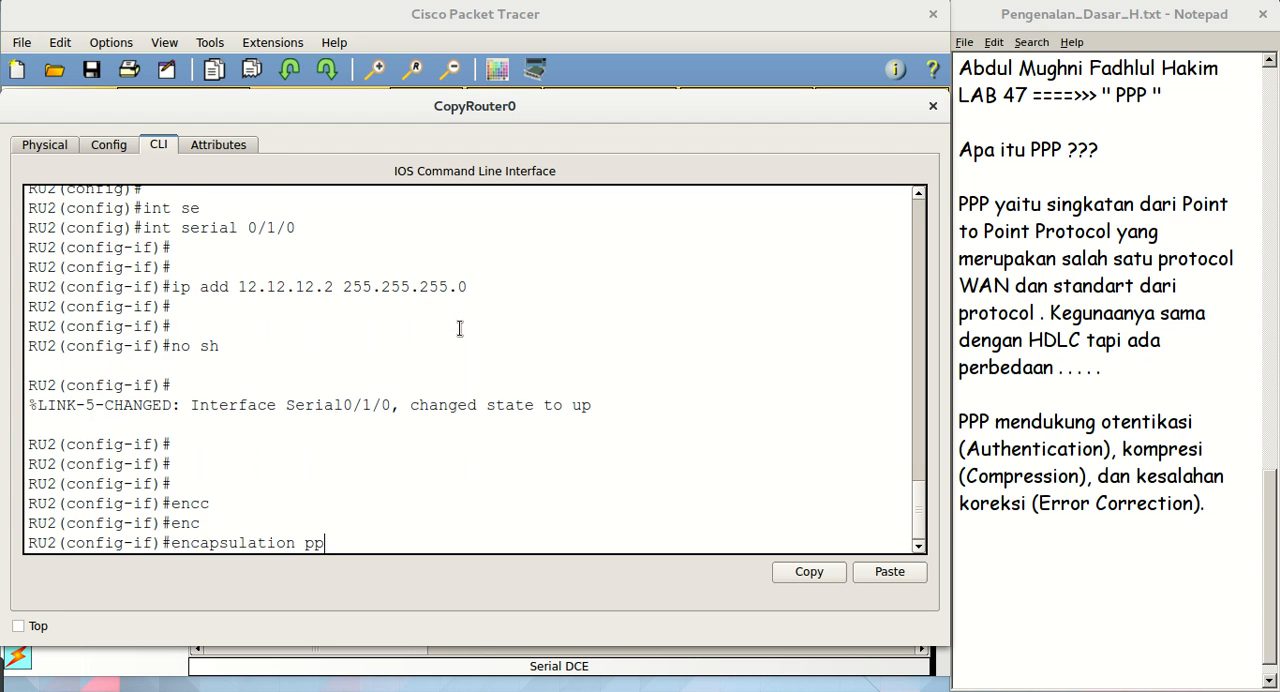
pyautogui.press('Return')
pyautogui.press('Return')
pyautogui.write('ex')
pyautogui.press('Return')
pyautogui.press('Return')
pyautogui.press('Return')
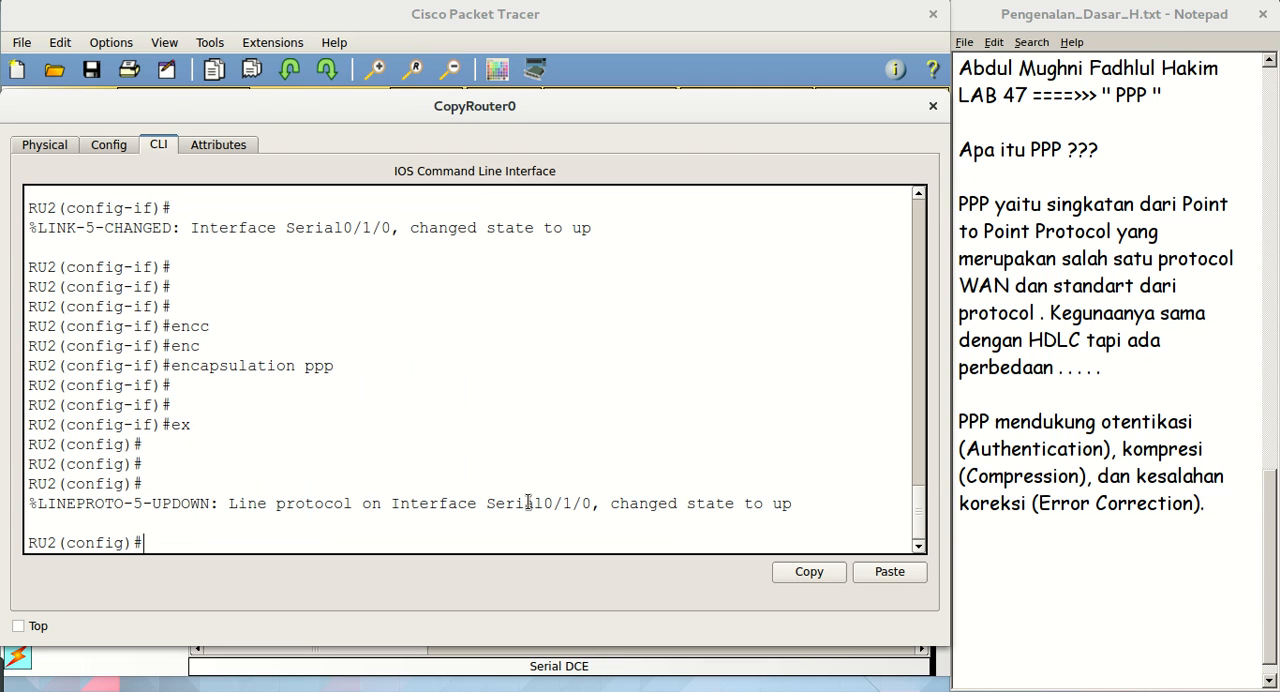
# Highlight the Serial0/1/0 line protocol message on RU2, then clear the selection and close CopyRouter0's window
pyautogui.moveTo(815, 500); pyautogui.dragTo(75, 503)
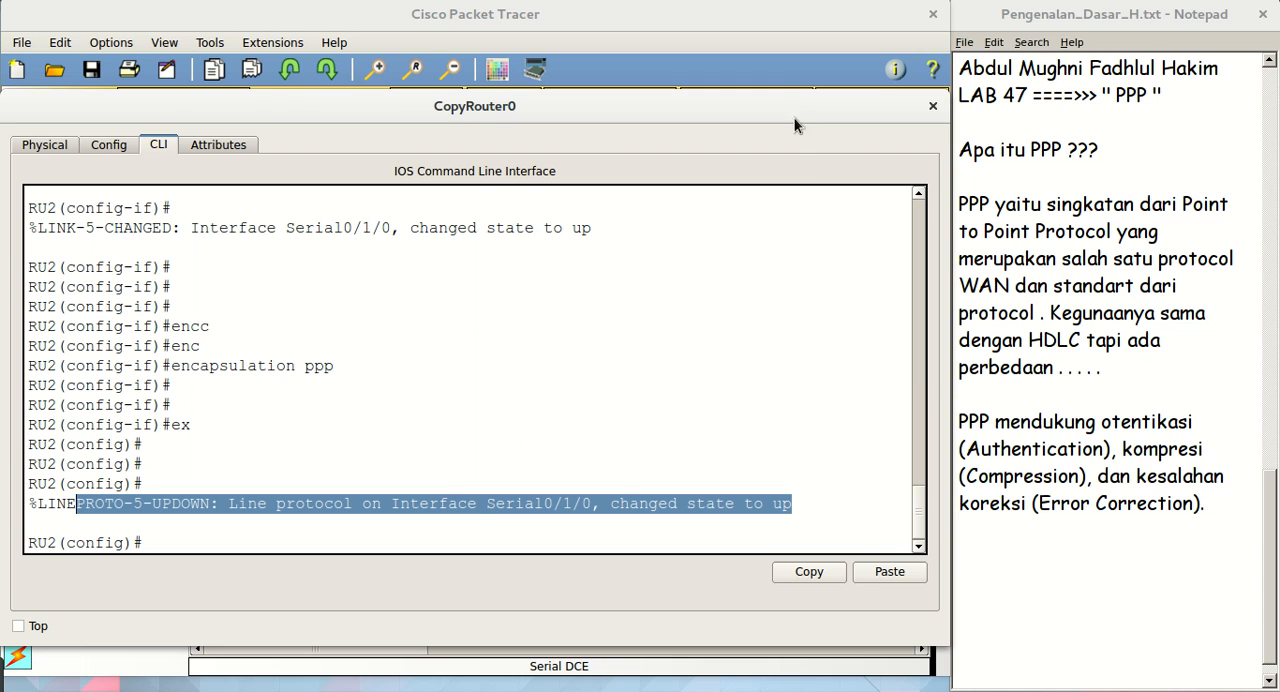
pyautogui.click(382, 547)
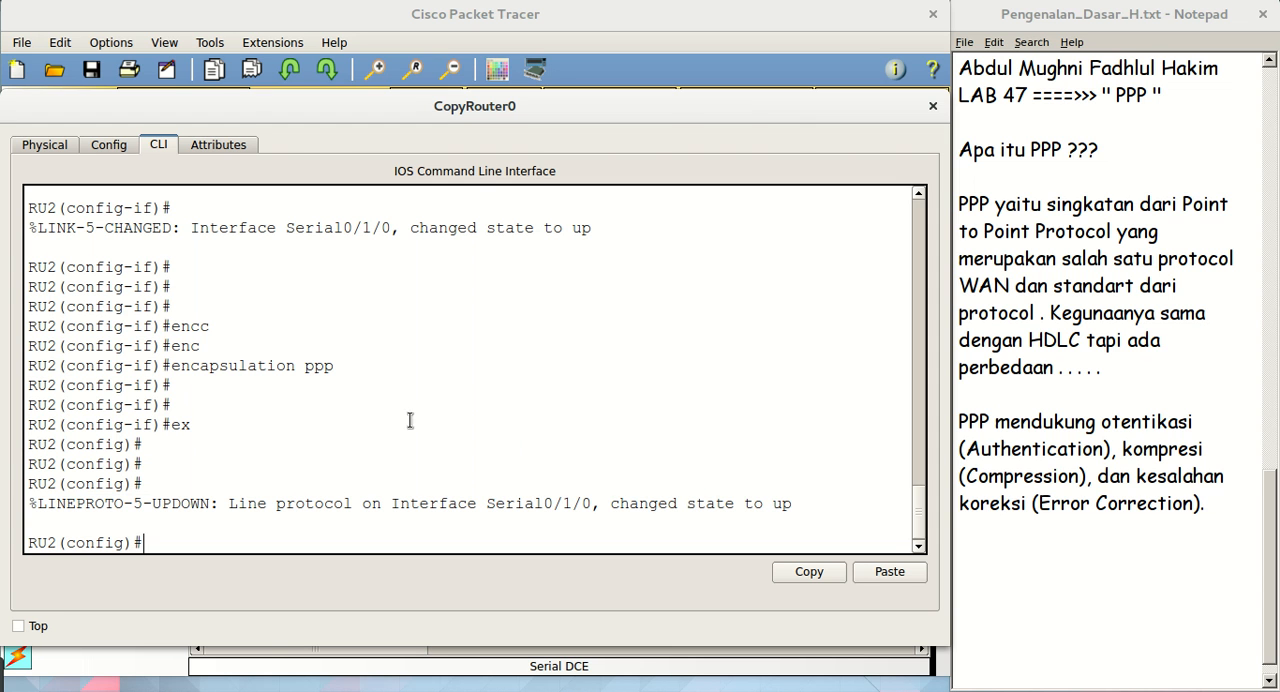
pyautogui.click(933, 107)
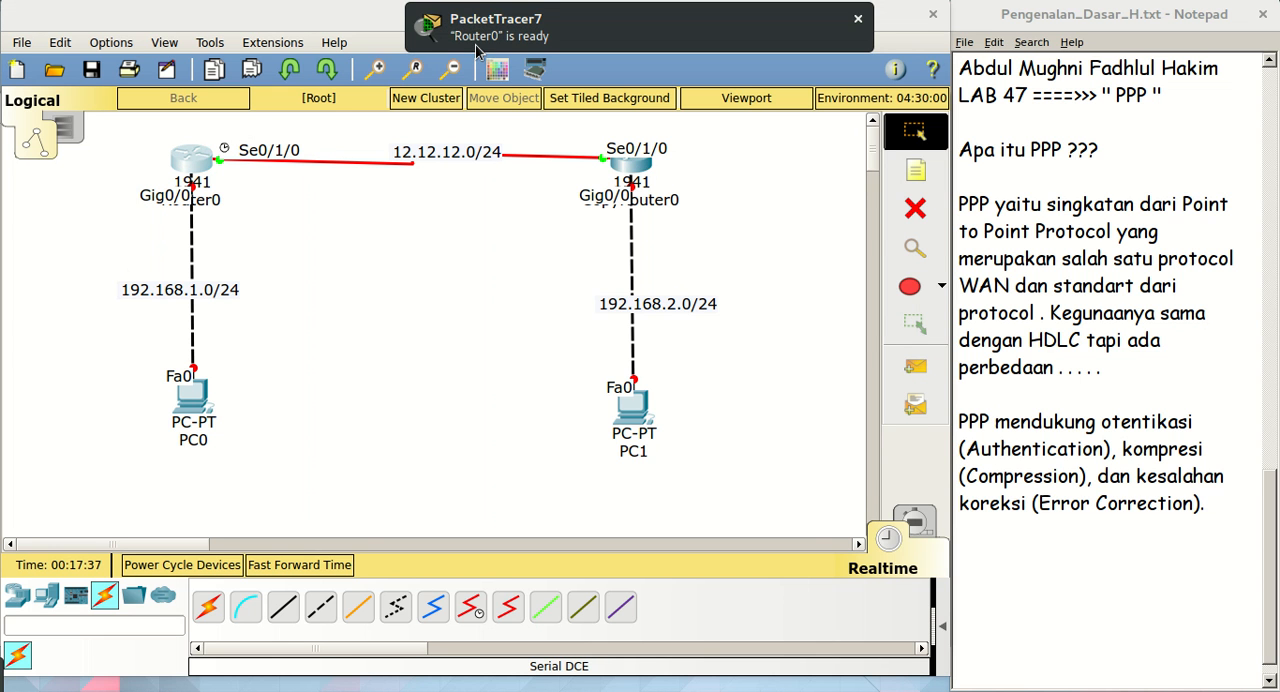
# Bring up Router0's console, enlarge its window and page through the rest of the interface output
pyautogui.click(475, 44)
pyautogui.moveTo(685, 101); pyautogui.dragTo(301, 96)
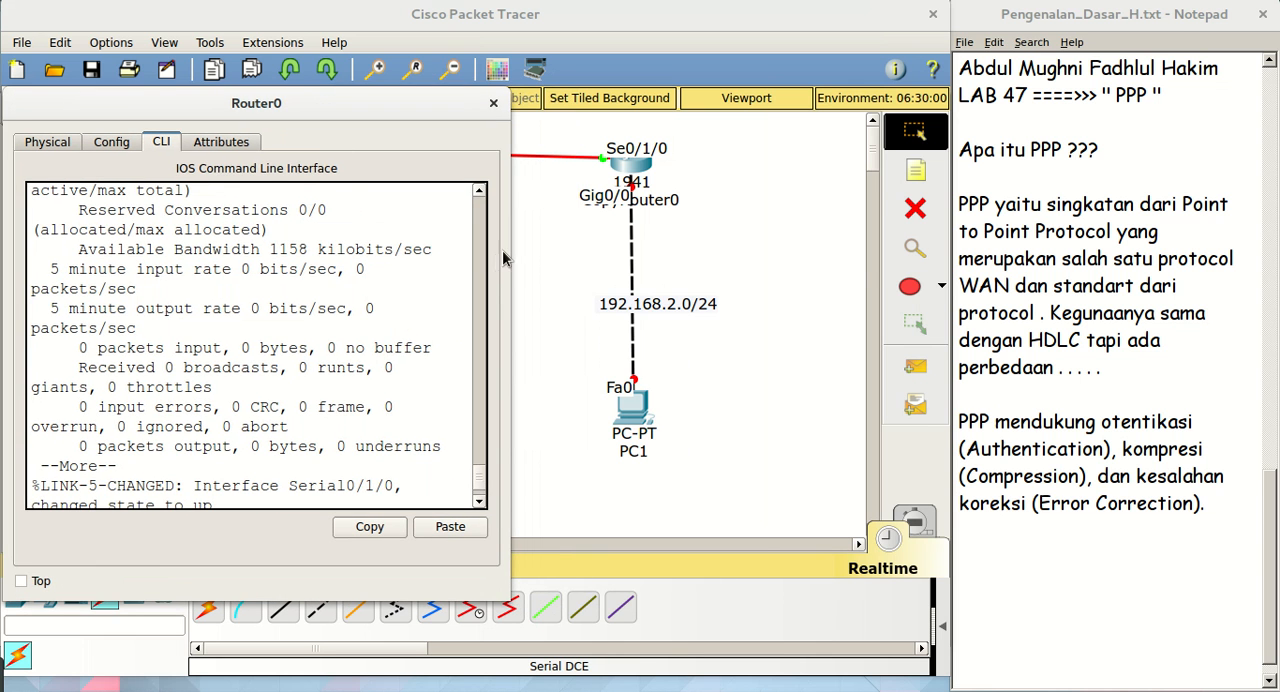
pyautogui.moveTo(509, 258); pyautogui.dragTo(955, 283)
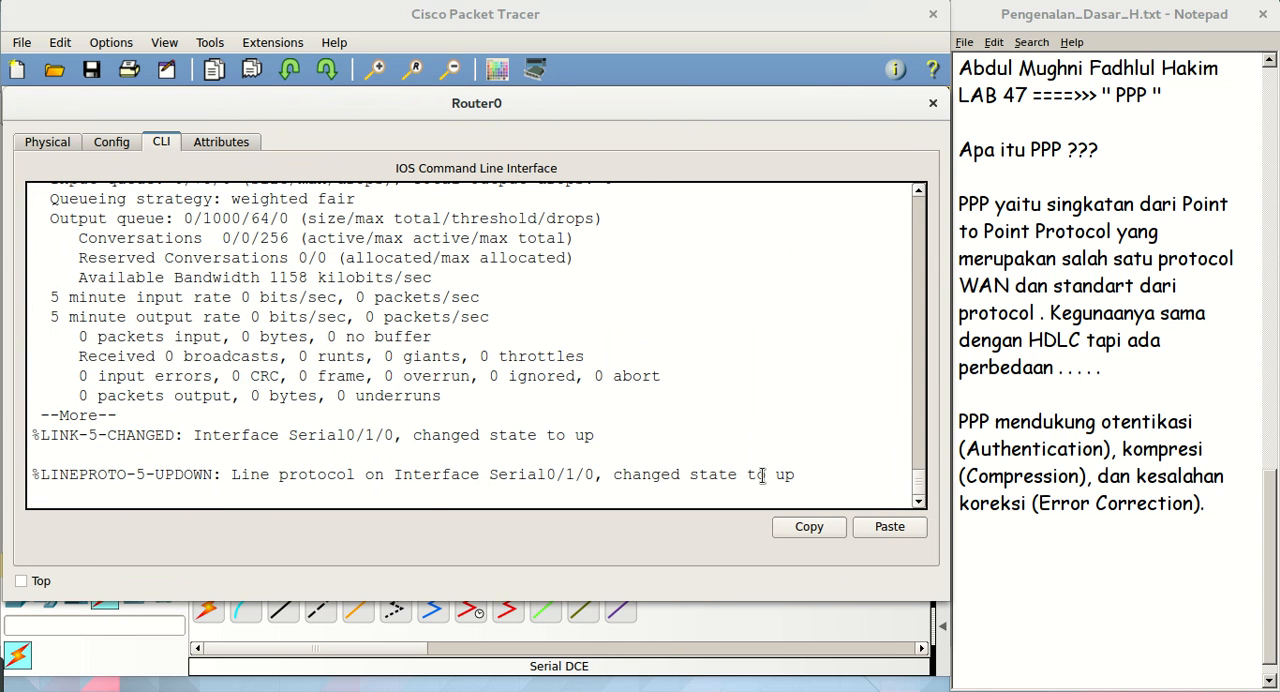
pyautogui.moveTo(582, 595); pyautogui.dragTo(579, 637)
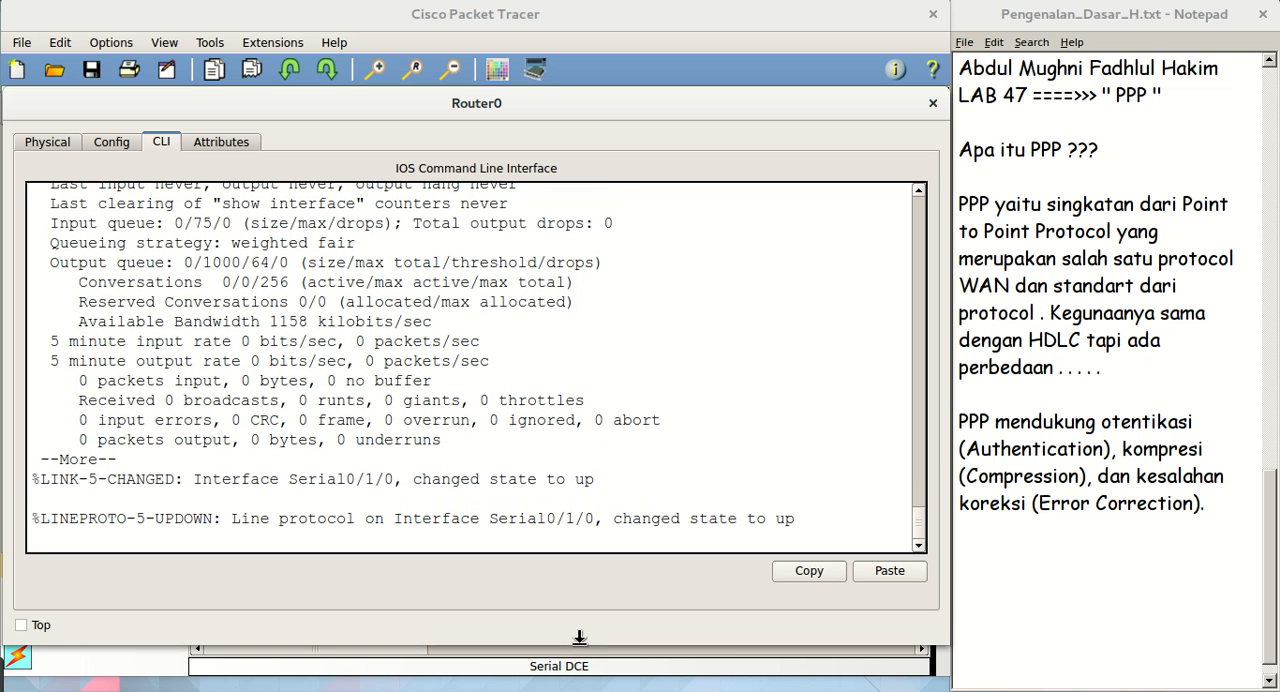
pyautogui.press('space')
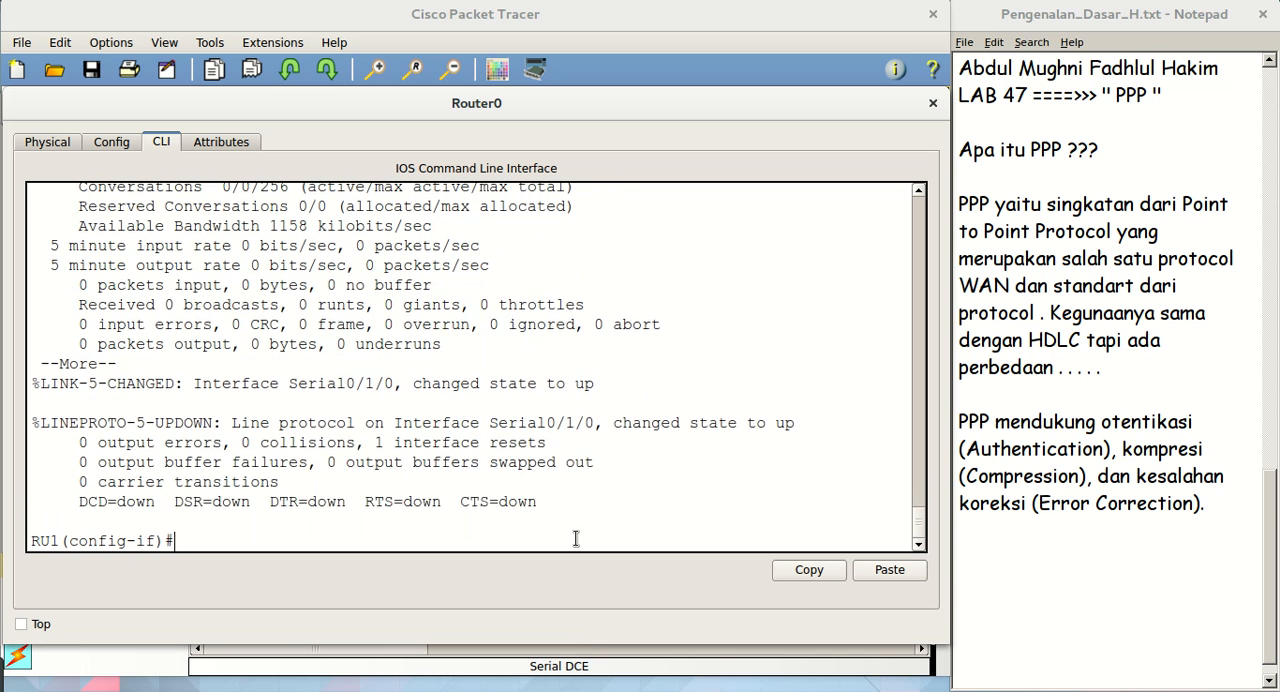
# Exit RU1's interface configuration to global configuration mode with ex
pyautogui.press('Return')
pyautogui.press('Return')
pyautogui.press('Return')
pyautogui.press('Return')
pyautogui.press('Return')
pyautogui.write('ex')
pyautogui.press('Return')
pyautogui.press('Return')
pyautogui.press('Return')
pyautogui.press('Return')
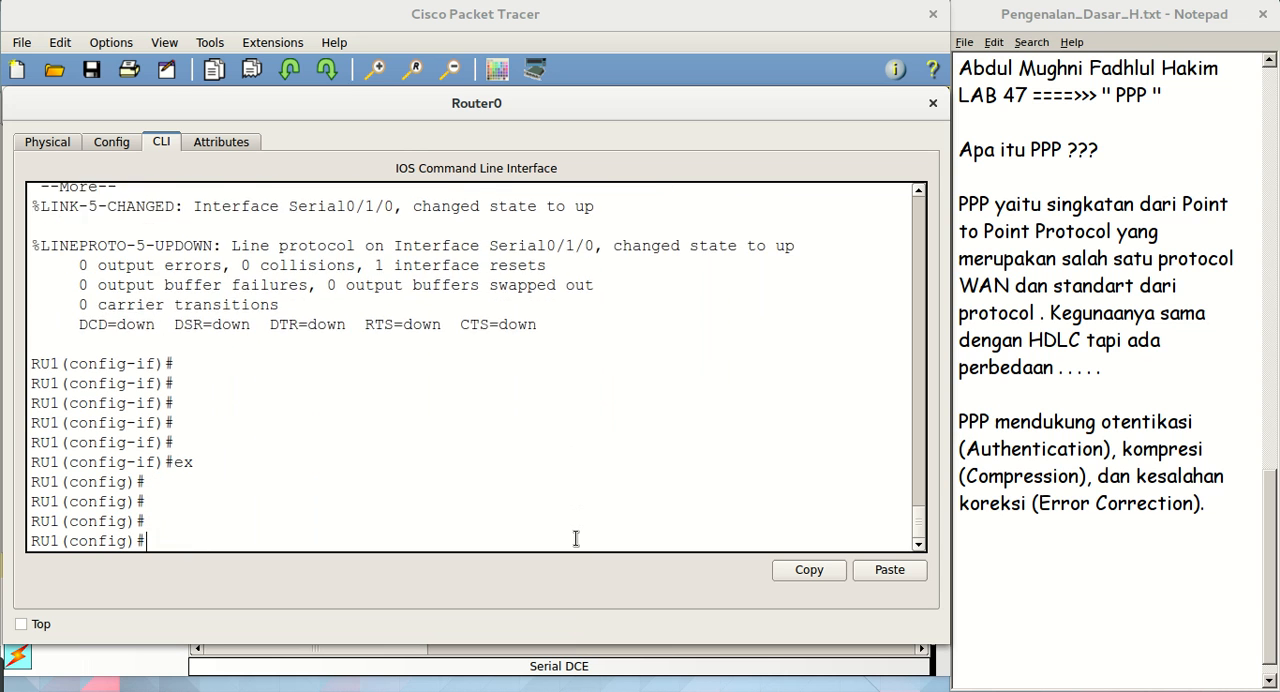
pyautogui.press('Return')
pyautogui.press('Return')
pyautogui.press('Return')
pyautogui.press('Return')
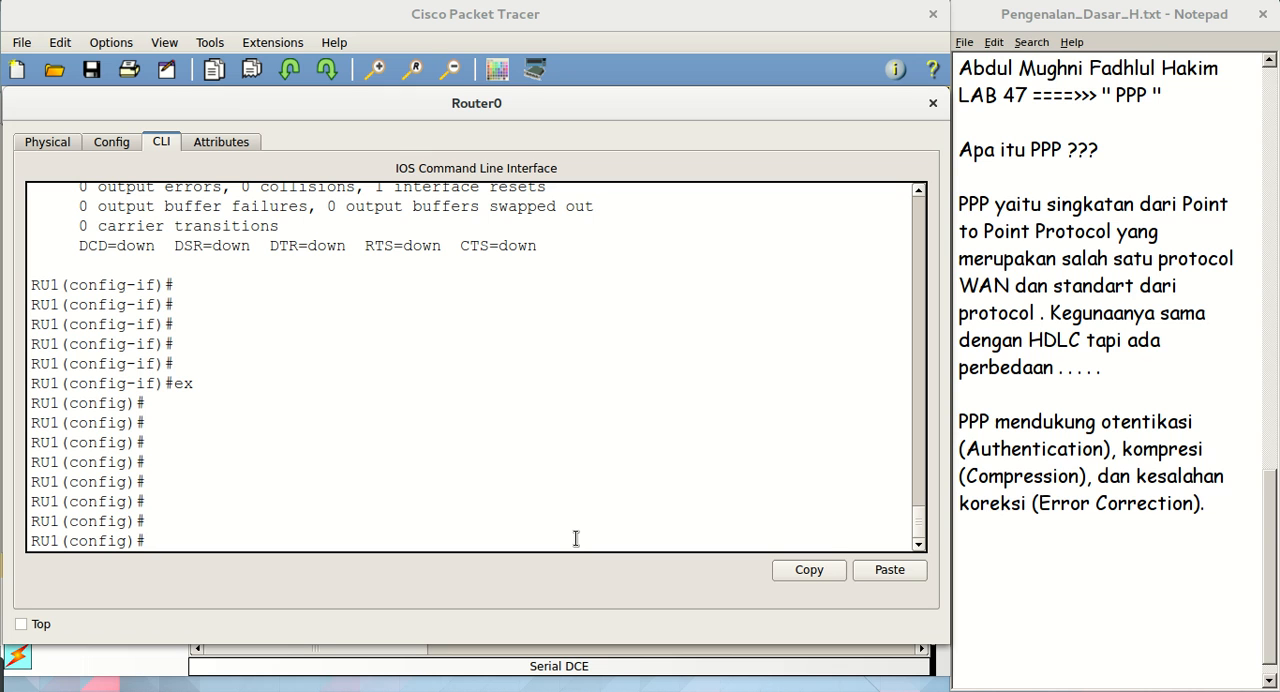
# Enter interface g0/0 on RU1 and assign it IP address 192.168.1.1 with mask 255.255.255.0
pyautogui.write('int g0/0')
pyautogui.press('Return')
pyautogui.press('Return')
pyautogui.press('Return')
pyautogui.write('ip ad')
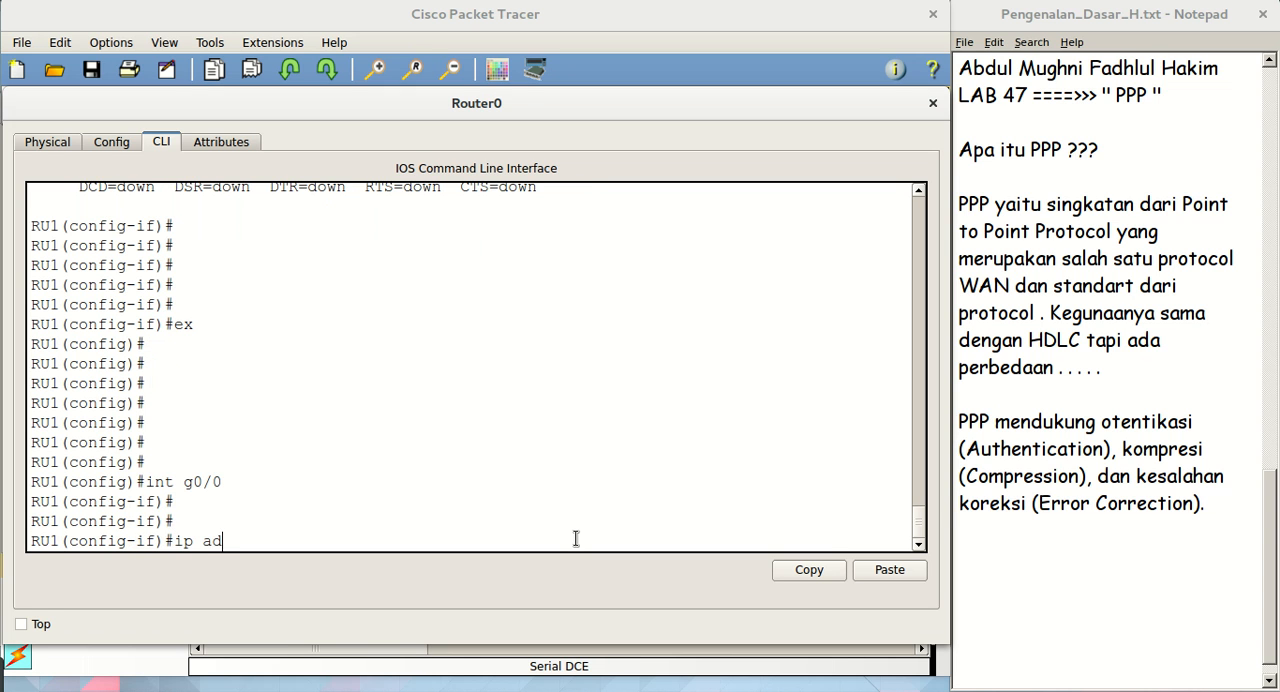
pyautogui.write('d 192.168.1.1 255.255.255.0')
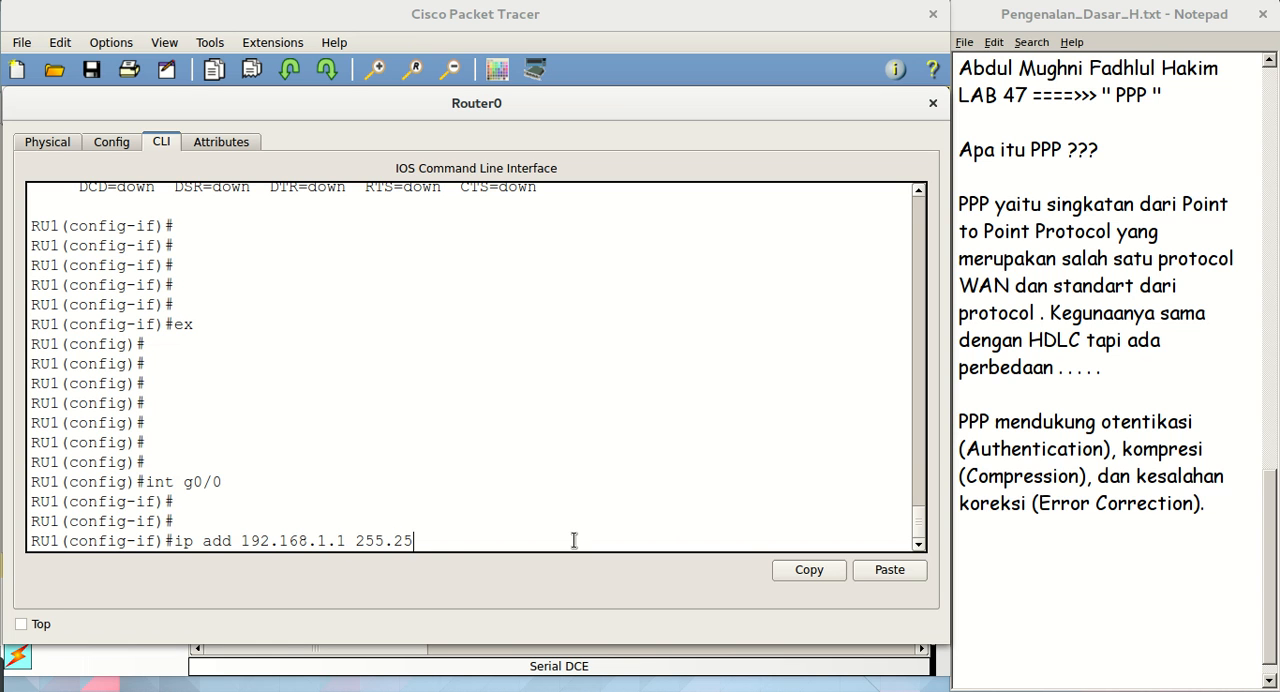
pyautogui.press('Return')
# Enable g0/0 on RU1 with no sh
pyautogui.write('no s')
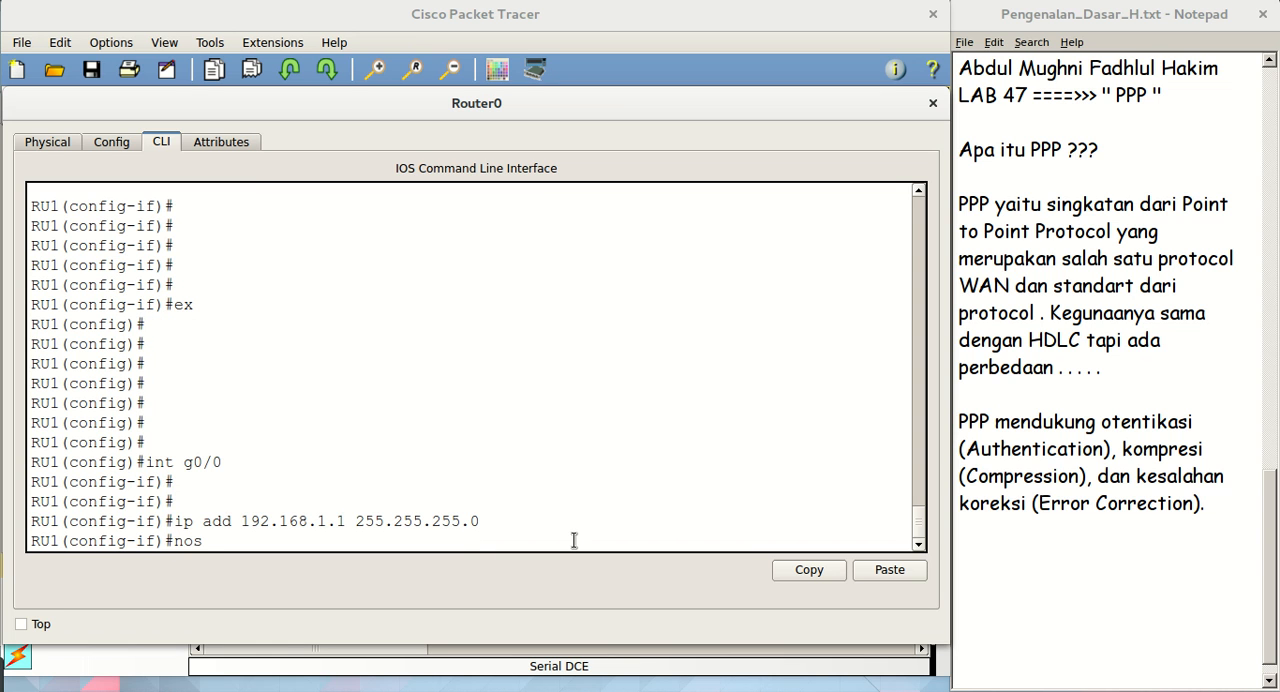
pyautogui.write('h')
pyautogui.press('BackSpace')
pyautogui.press('BackSpace')
pyautogui.write('sh')
pyautogui.press('Return')
# Exit to RU1's global configuration mode with ex and return to the topology workspace
pyautogui.write('ex')
pyautogui.press('Return')
pyautogui.press('Return')
pyautogui.press('Return')
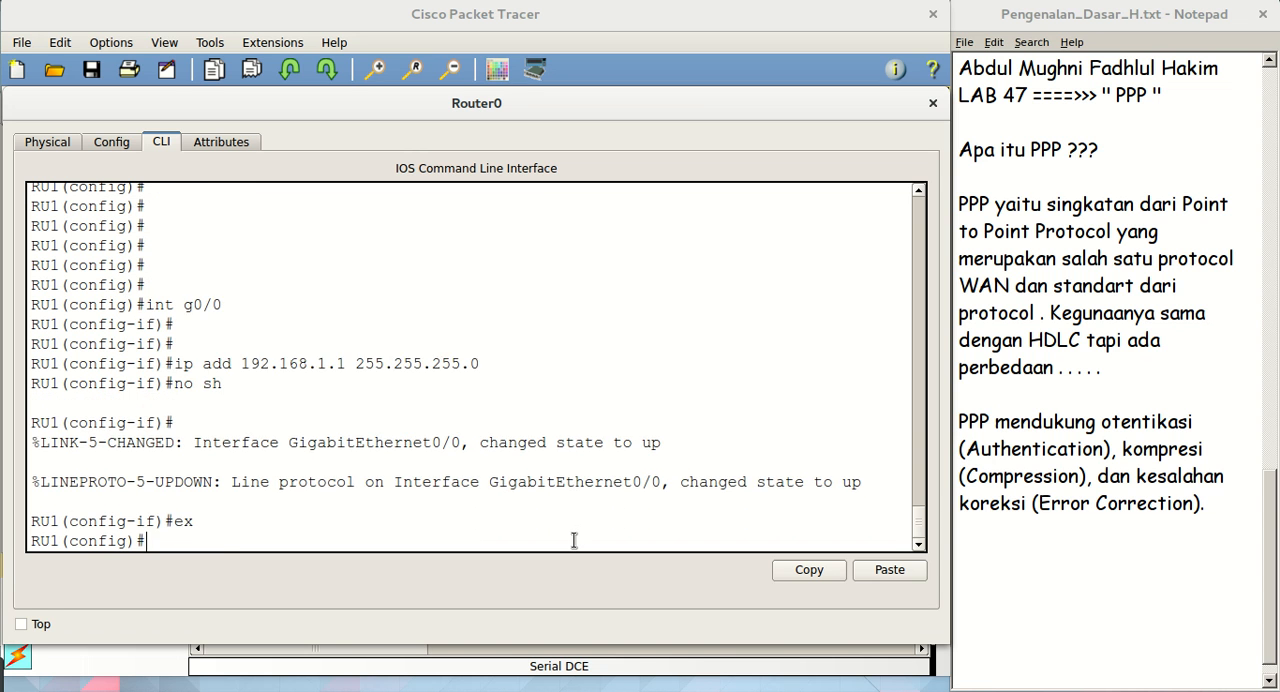
pyautogui.click(789, 13)
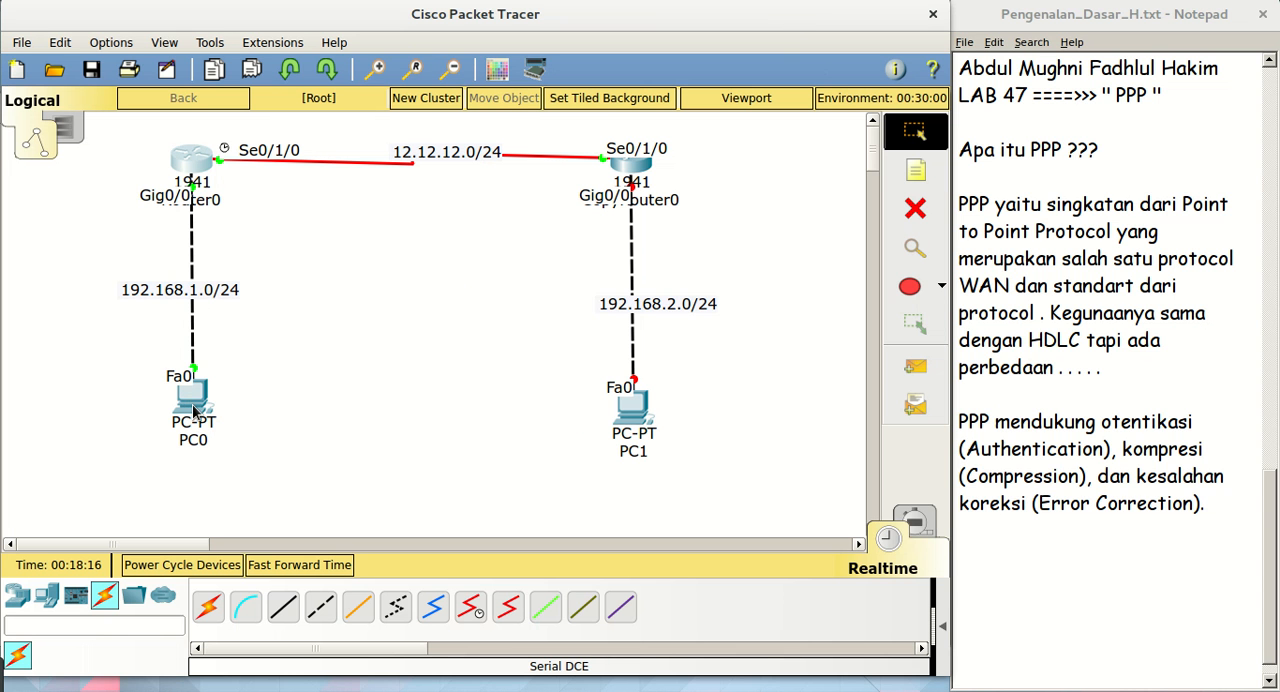
# Open PC0's IP Configuration and set the static IP address 192.168.1.2 with subnet mask 255.255.255.0
pyautogui.click(194, 406)
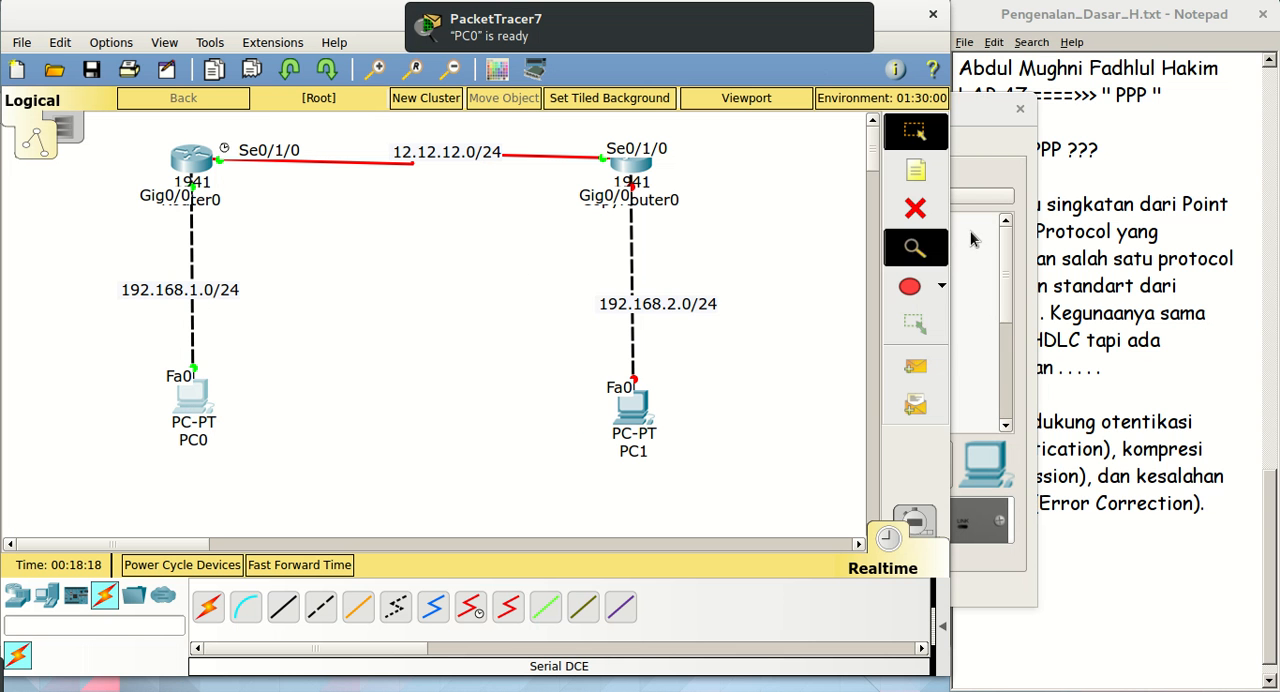
pyautogui.moveTo(985, 120); pyautogui.dragTo(742, 109)
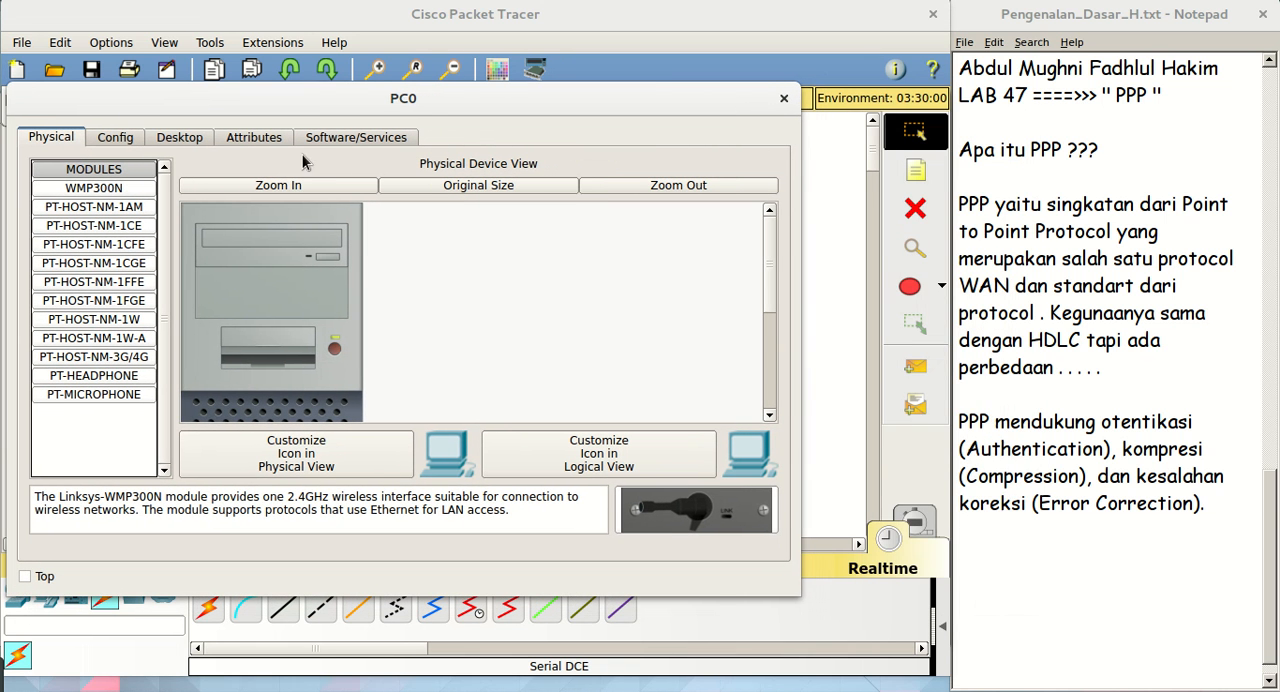
pyautogui.click(193, 141)
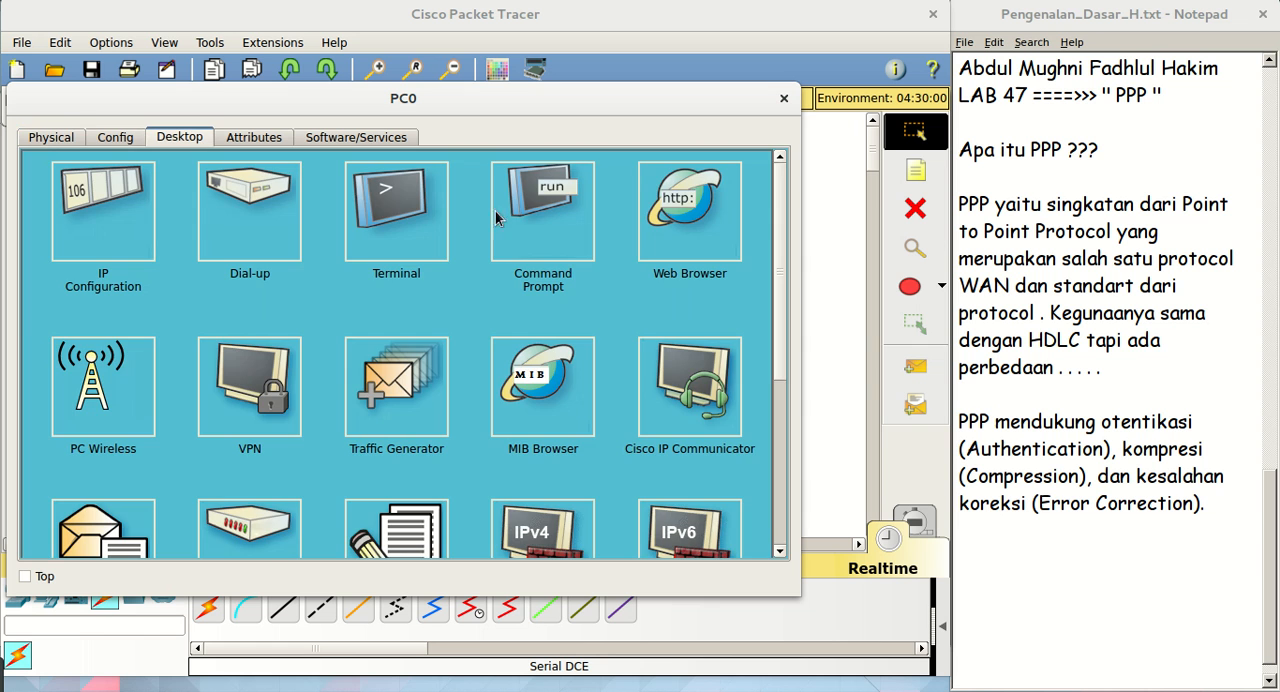
pyautogui.click(112, 234)
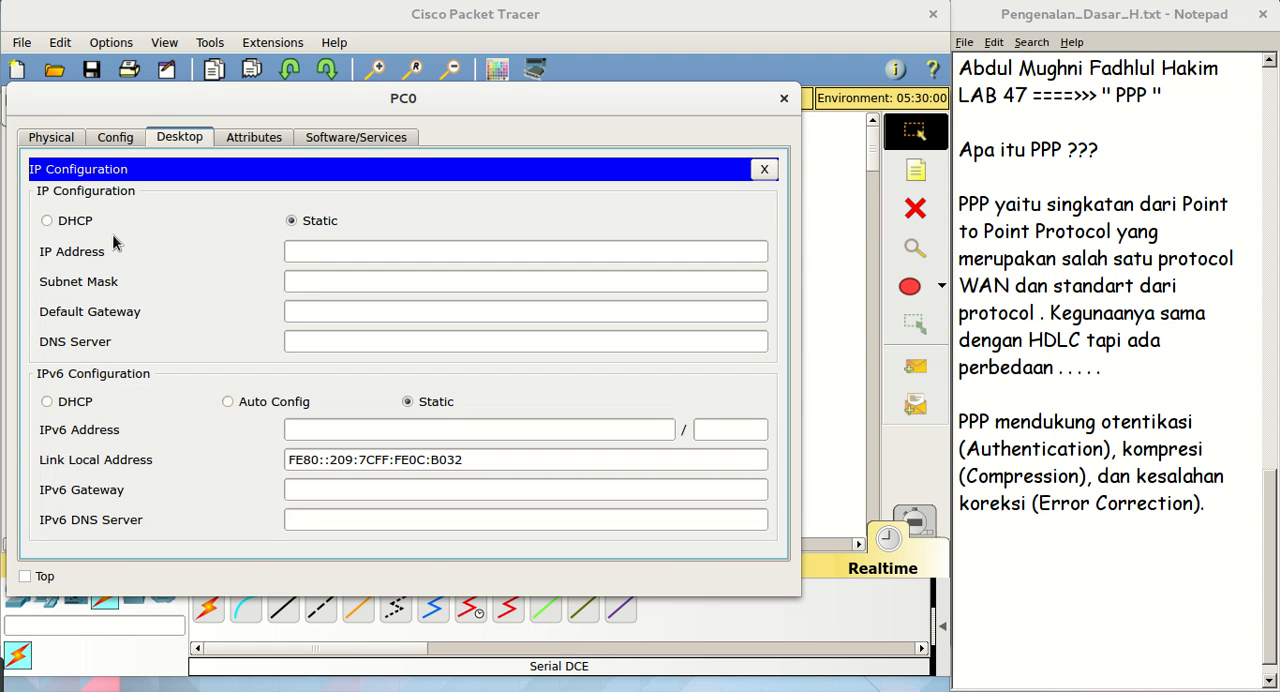
pyautogui.click(288, 253)
pyautogui.write('192.')
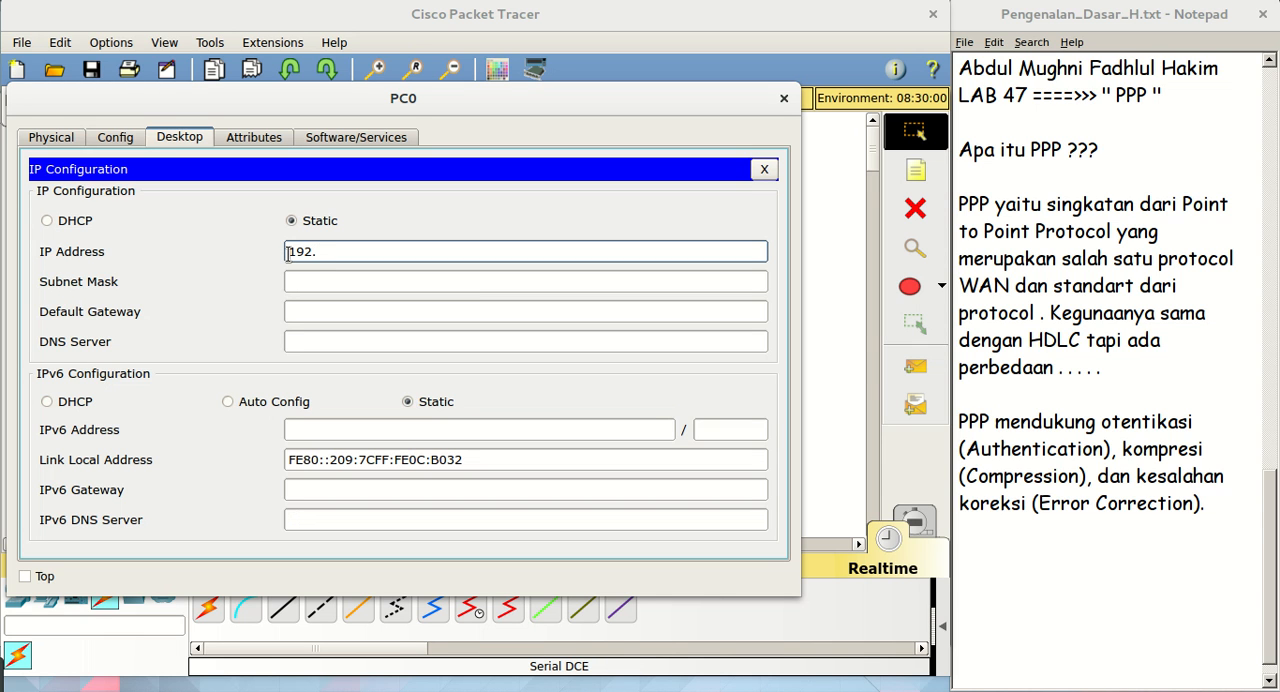
pyautogui.write('168.1.2')
pyautogui.press('Tab')
pyautogui.press('Tab')
# Set PC0's default gateway to 192.168.1.1 and close its IP configuration and device window
pyautogui.write('1')
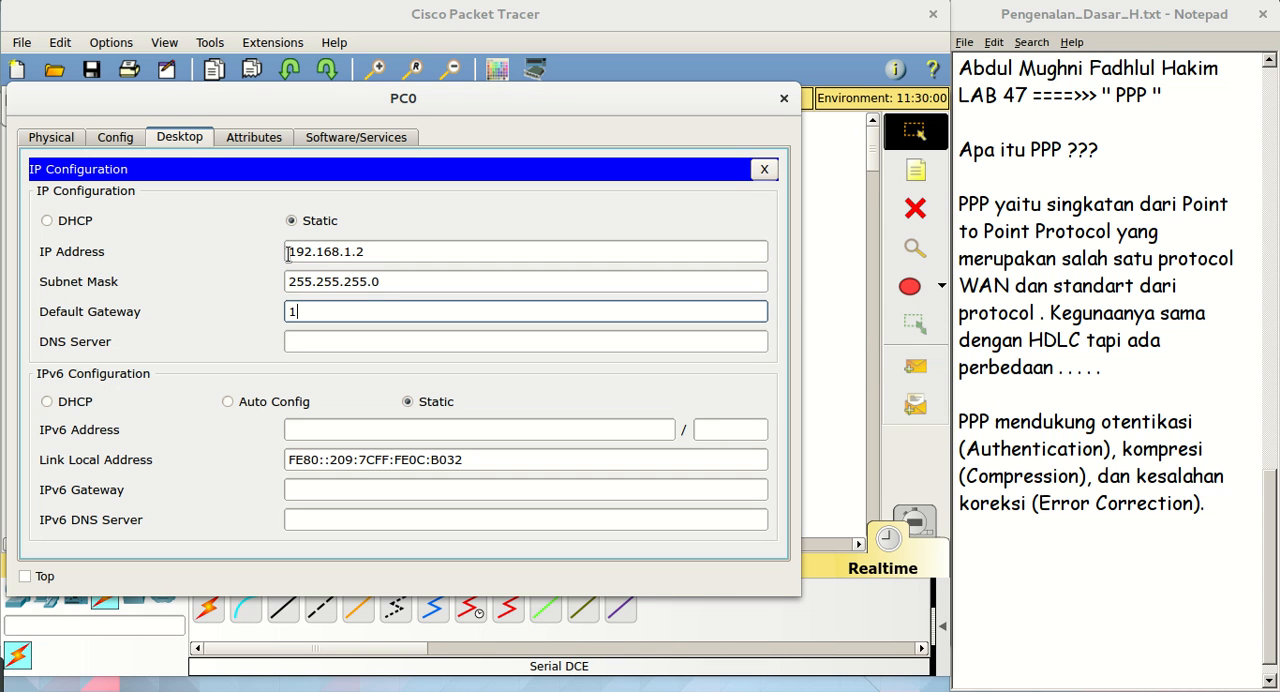
pyautogui.write('92.168.1.1')
pyautogui.click(764, 169)
pyautogui.click(784, 98)
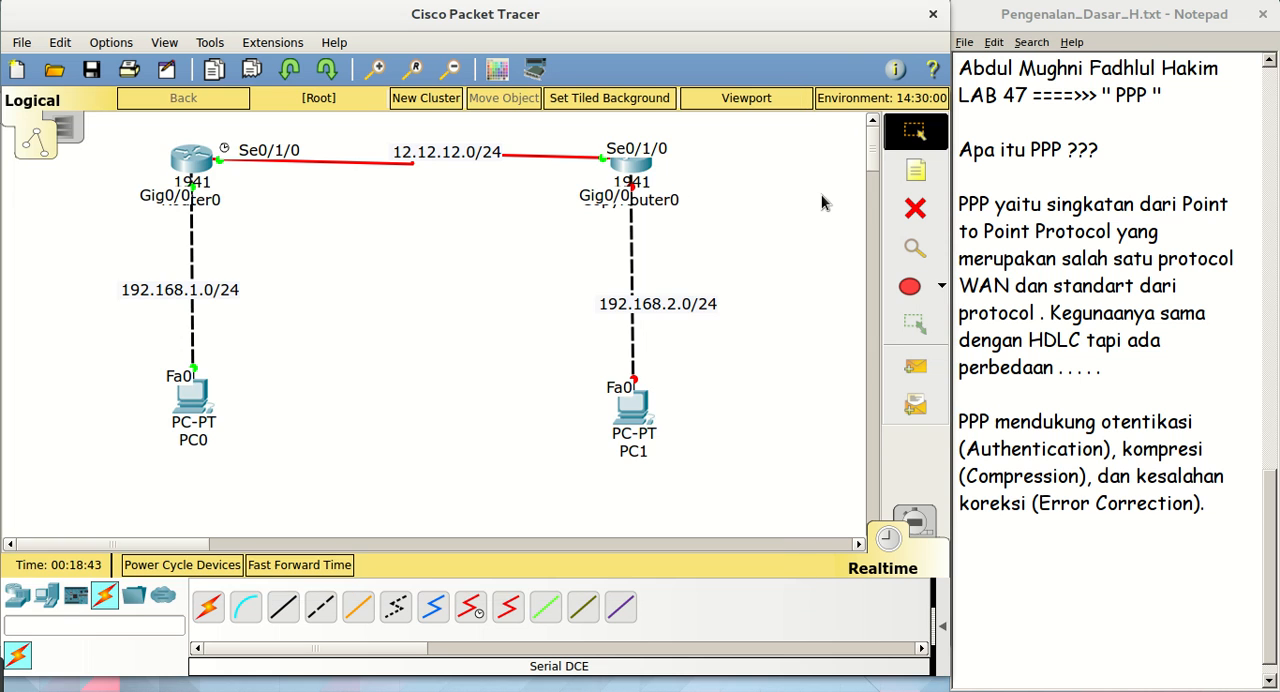
# Open CopyRouter0's console and enter interface configuration mode for g0/0 on RU2
pyautogui.click(632, 168)
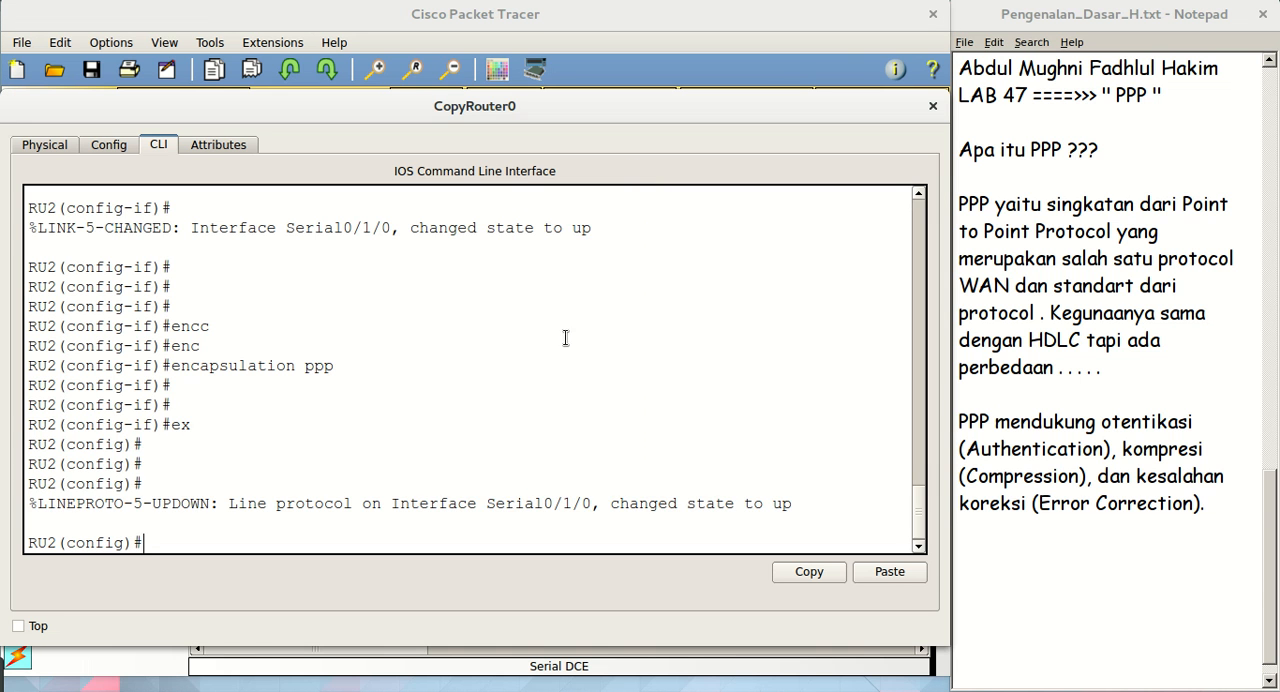
pyautogui.press('Return')
pyautogui.press('Return')
pyautogui.press('Return')
pyautogui.write('int g0/0')
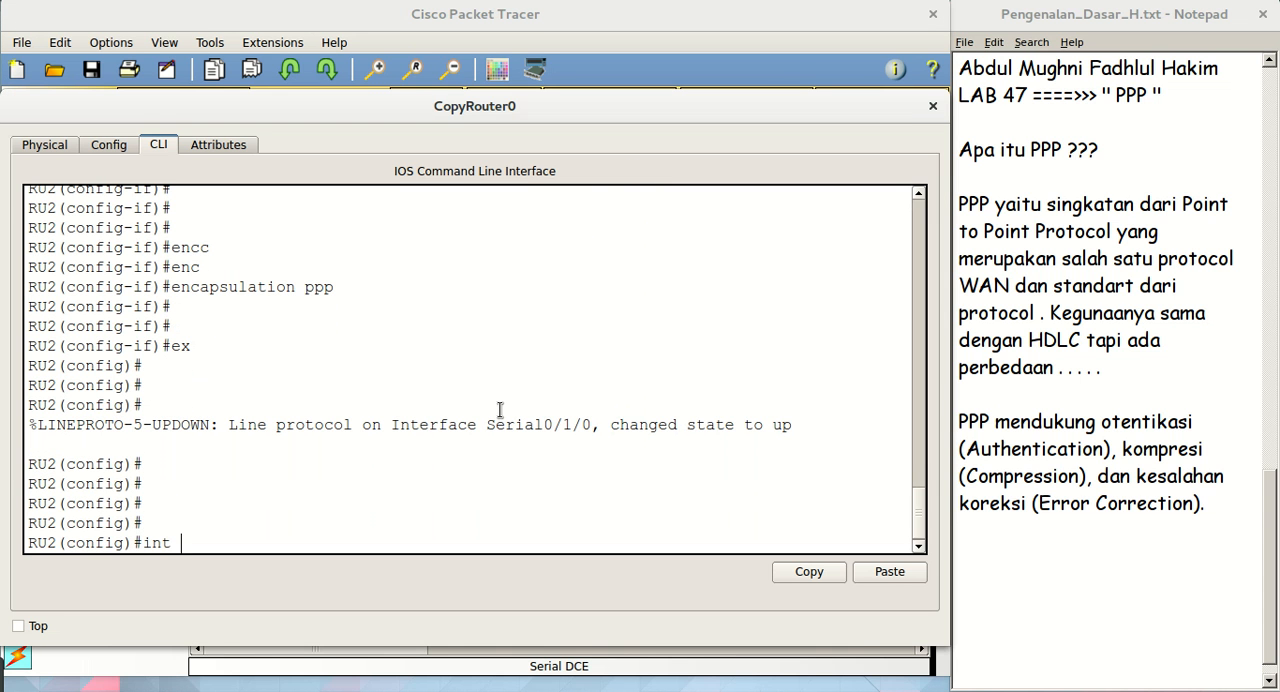
pyautogui.press('Return')
pyautogui.press('Return')
pyautogui.press('Return')
pyautogui.press('Return')
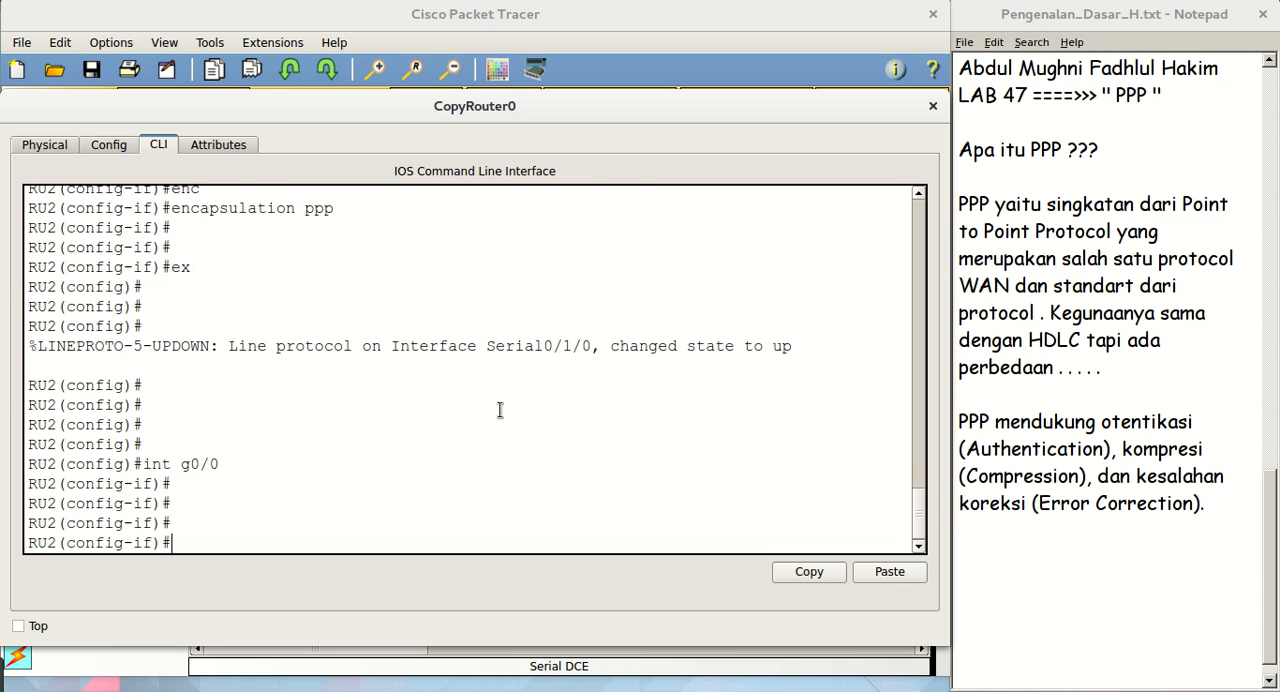
# Assign IP address 192.168.2.1 with mask 255.255.255.0 to g0/0 on RU2
pyautogui.write('ip add 192.168.2.1 255.255.255.0')
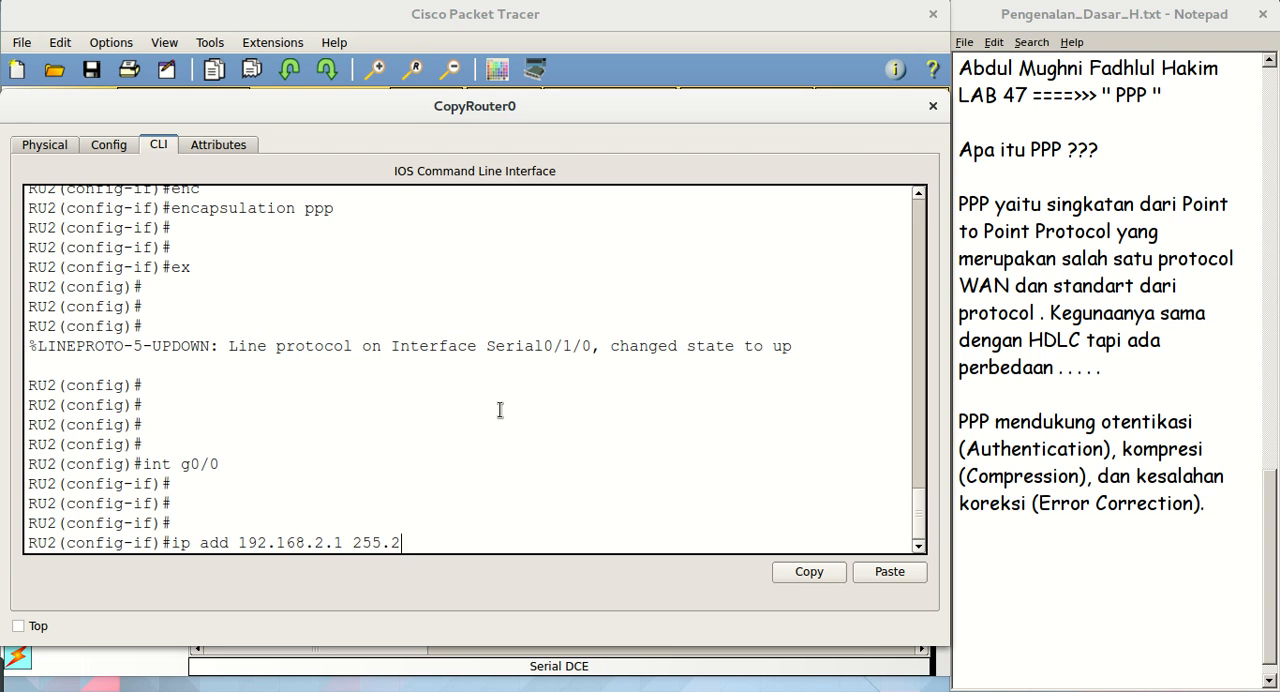
pyautogui.press('Return')
# Enable g0/0 on RU2 with no sh
pyautogui.press('Return')
pyautogui.write('nos')
pyautogui.press('BackSpace')
pyautogui.write('sh')
pyautogui.press('Return')
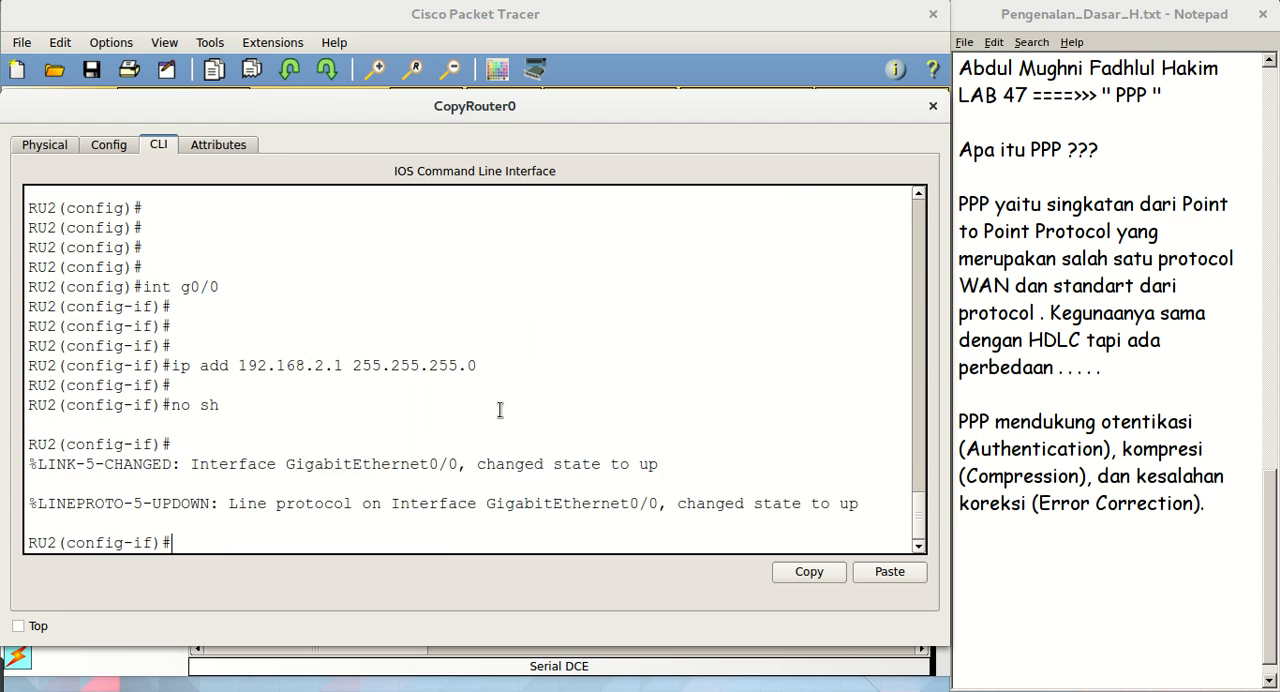
# Exit to RU2's global configuration mode with ex and return to the topology workspace
pyautogui.press('Return')
pyautogui.write('ec')
pyautogui.press('Return')
pyautogui.press('Return')
pyautogui.write('e')
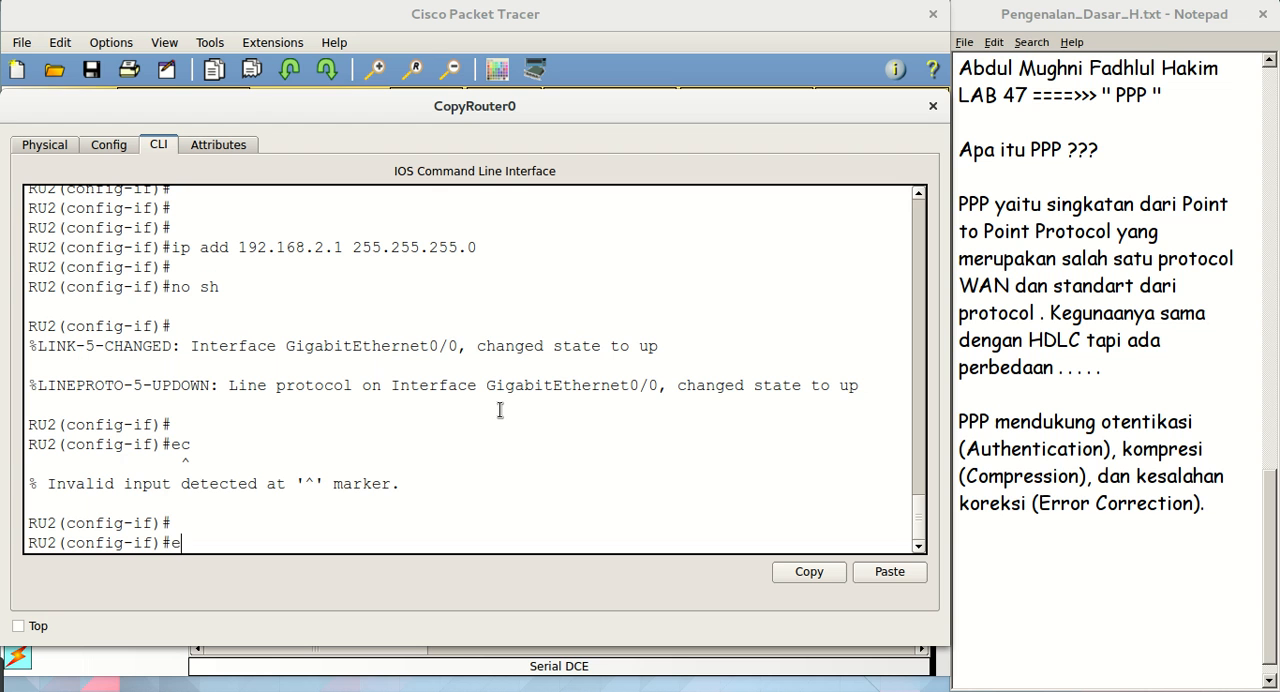
pyautogui.write('x')
pyautogui.press('Return')
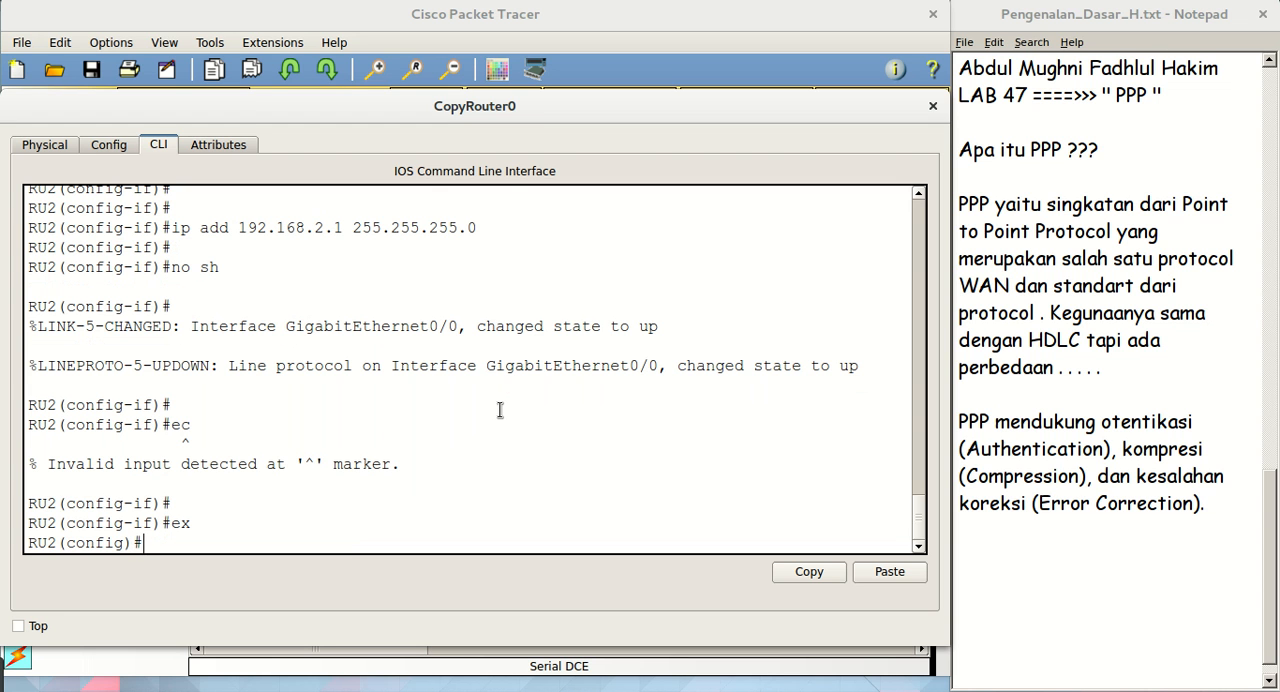
pyautogui.click(866, 28)
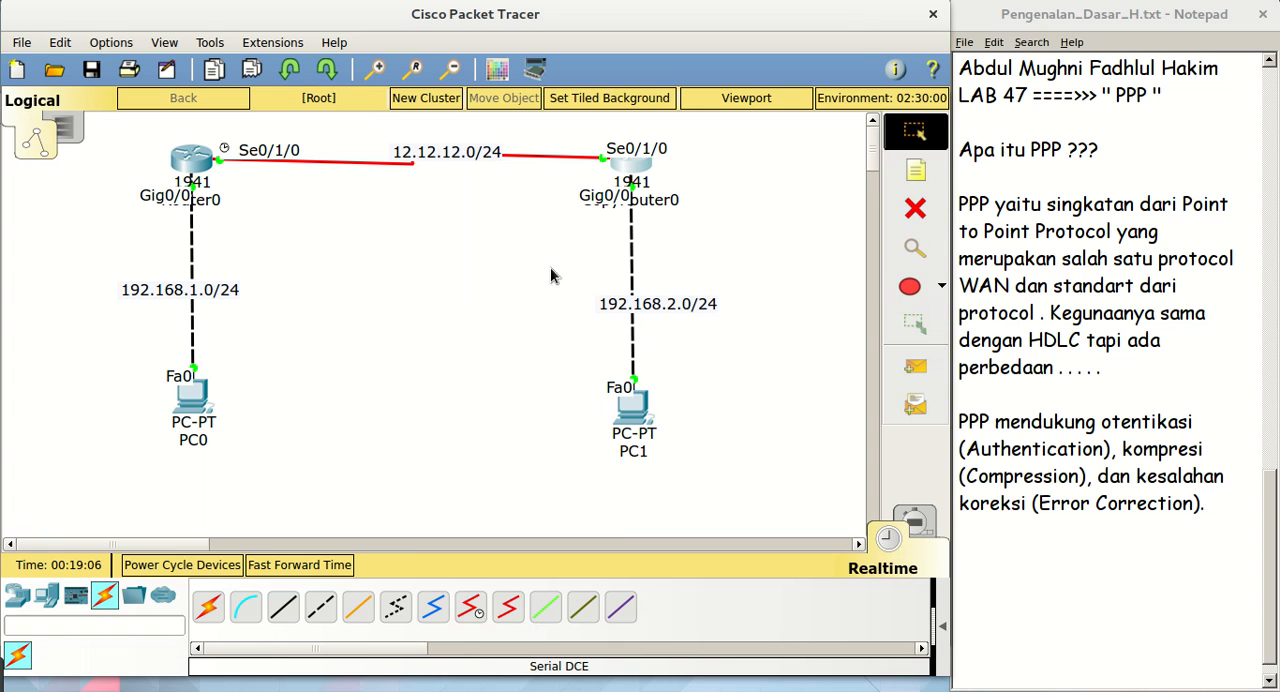
# Open PC1's IP configuration and set its static IP address to 192.168.2.2
pyautogui.click(630, 416)
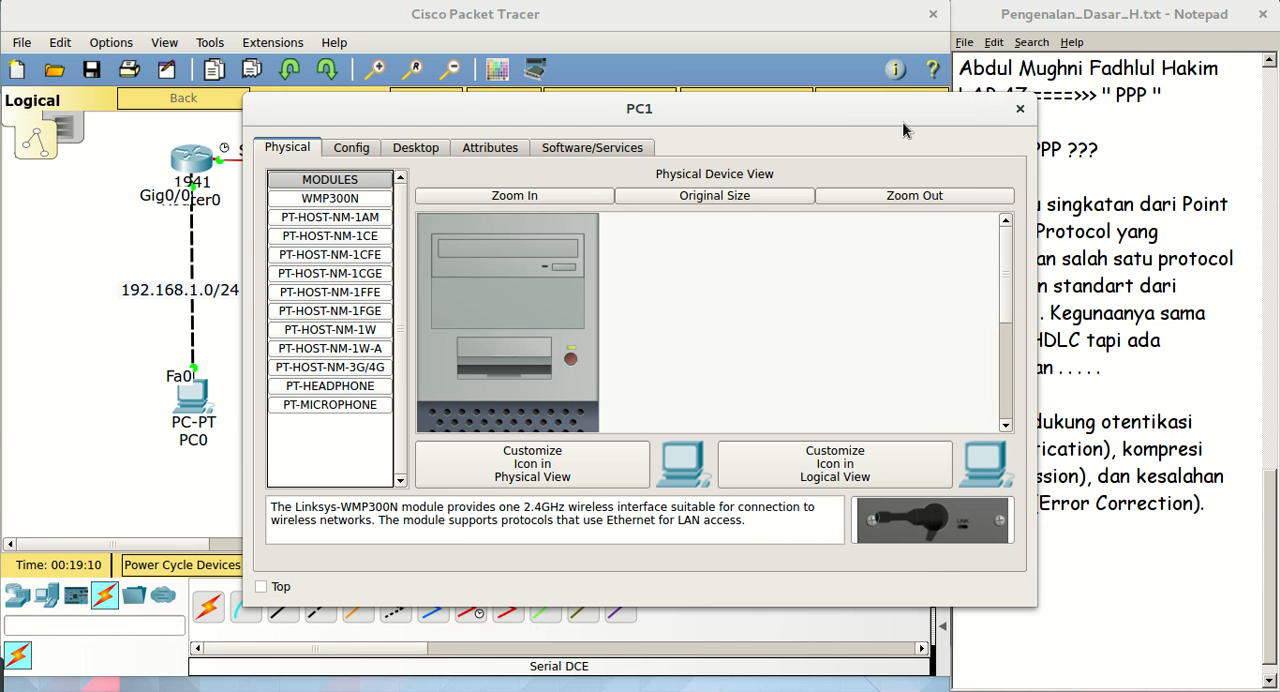
pyautogui.moveTo(866, 128); pyautogui.dragTo(606, 127)
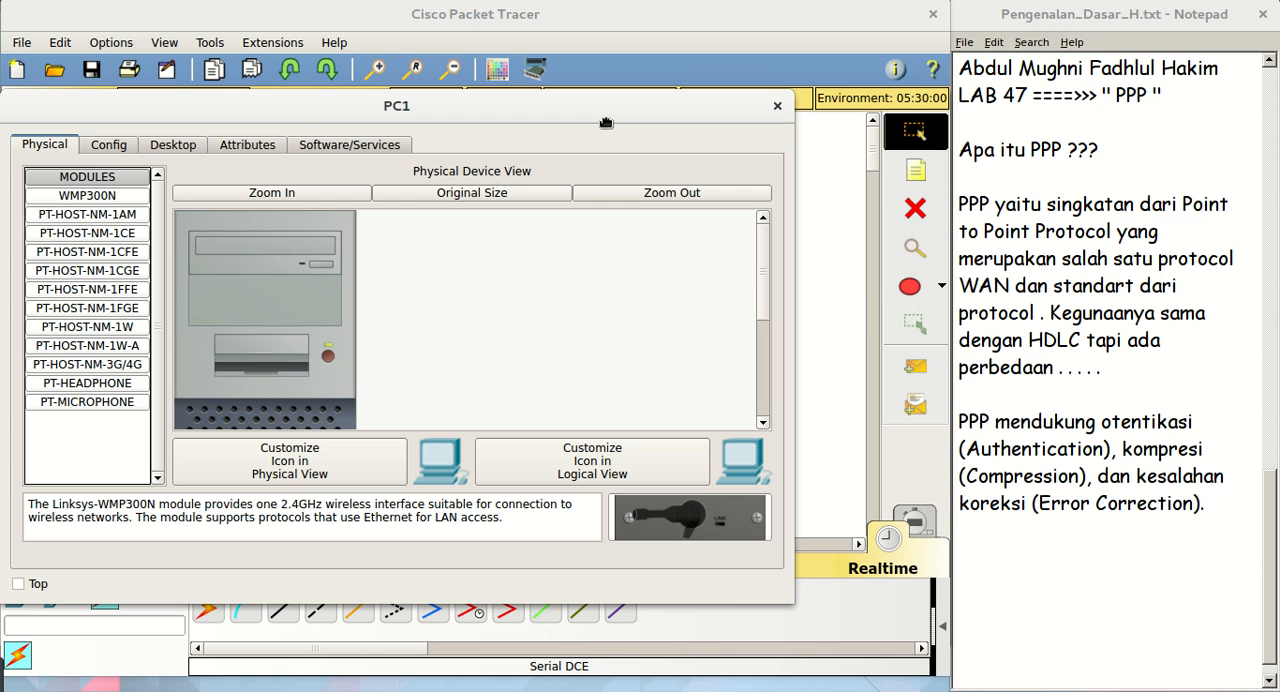
pyautogui.click(172, 151)
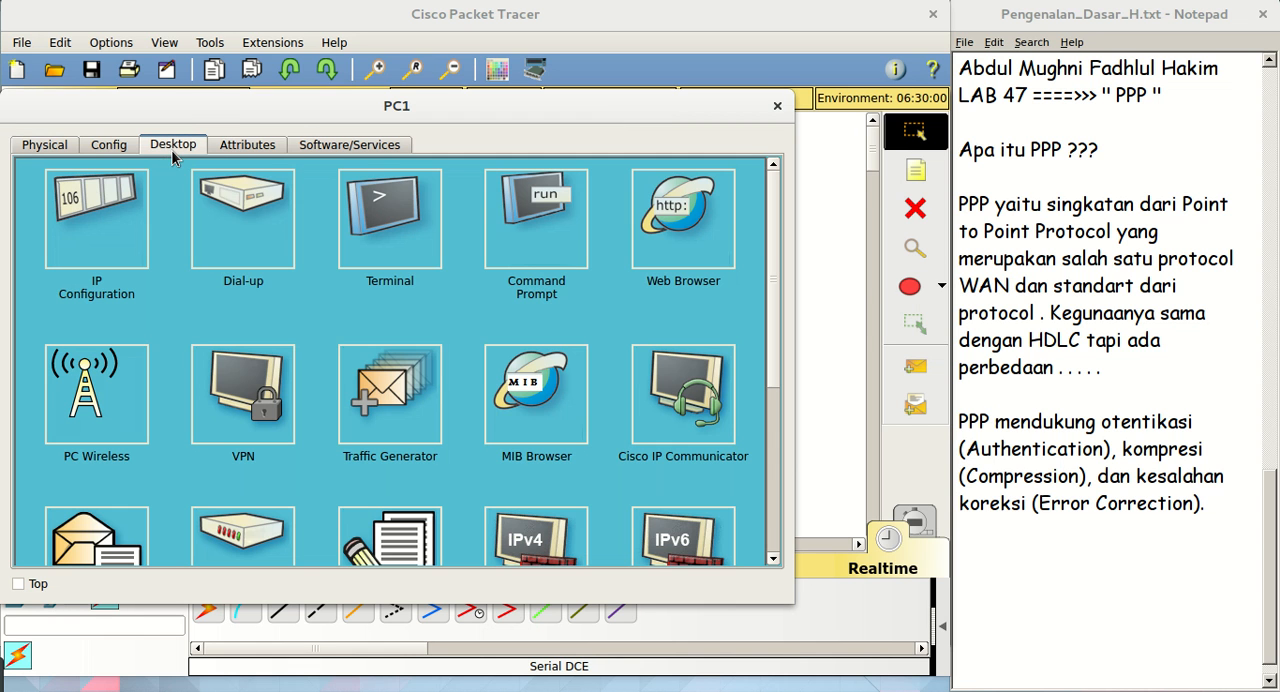
pyautogui.click(123, 223)
pyautogui.click(420, 258)
pyautogui.write('192.168.2.1')
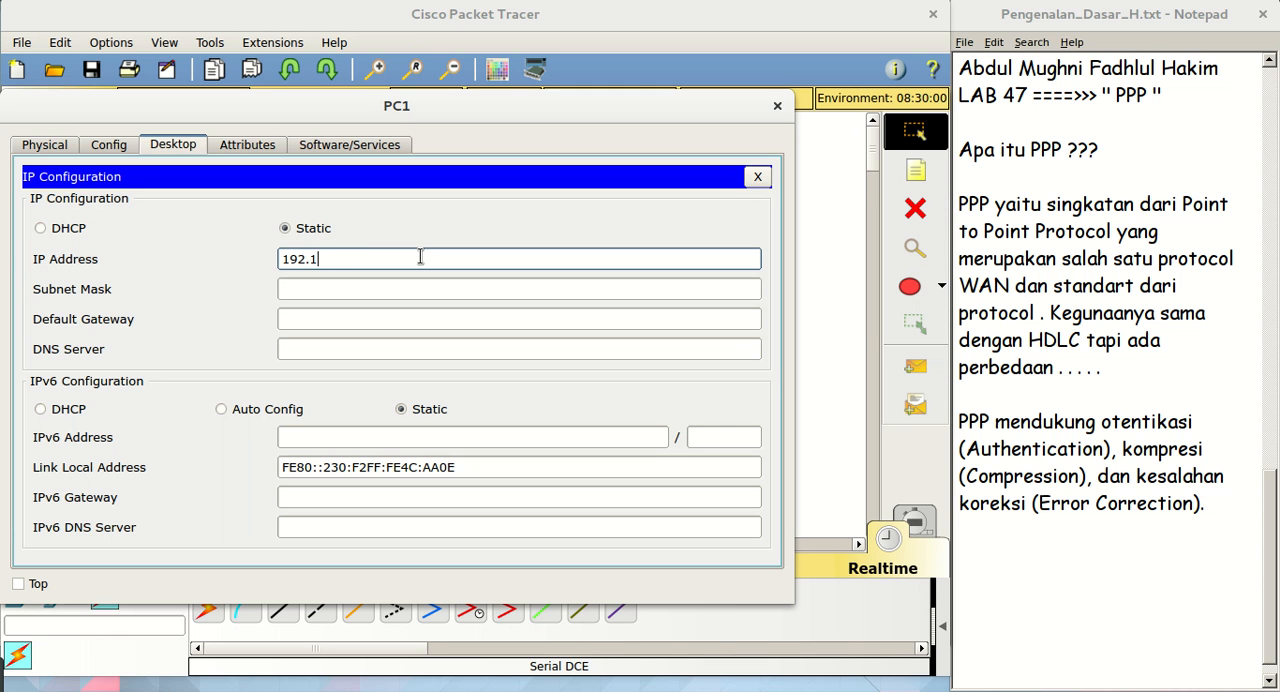
# Give PC1 the subnet mask 255.255.255.0 and default gateway 192.168.2.1, then return to the topology workspace
pyautogui.press('Tab')
pyautogui.press('Tab')
pyautogui.write('192.168.2.1')
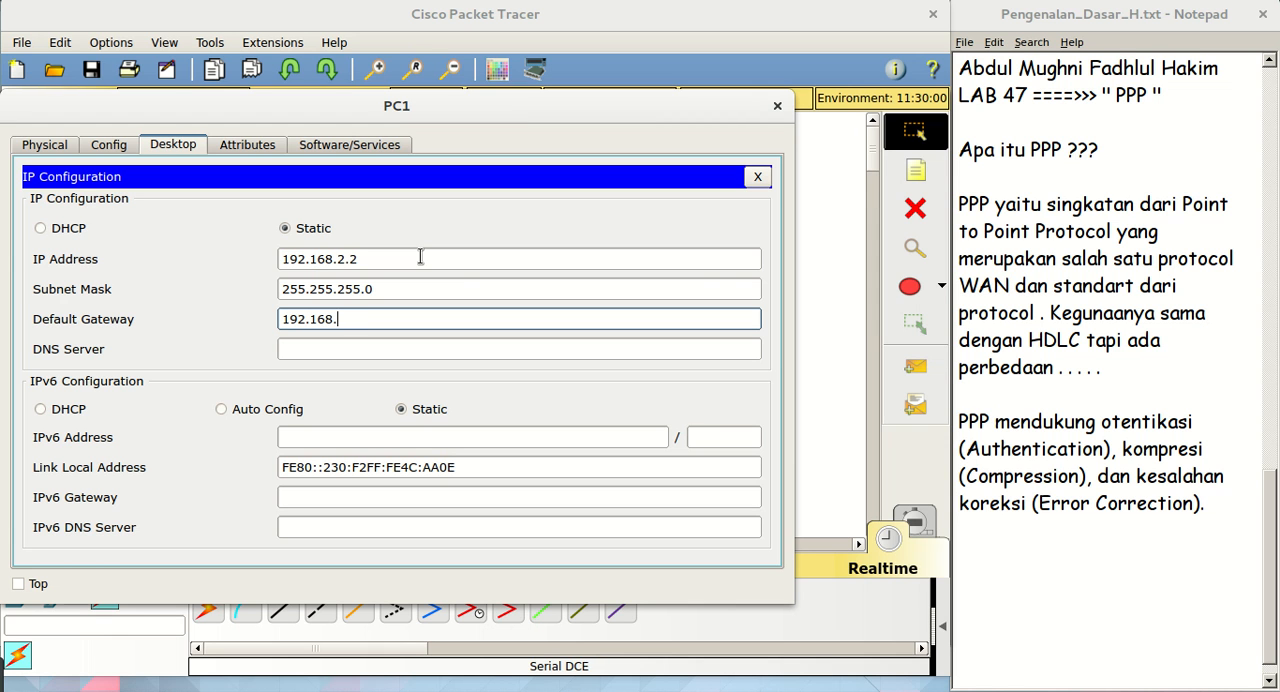
pyautogui.click(812, 173)
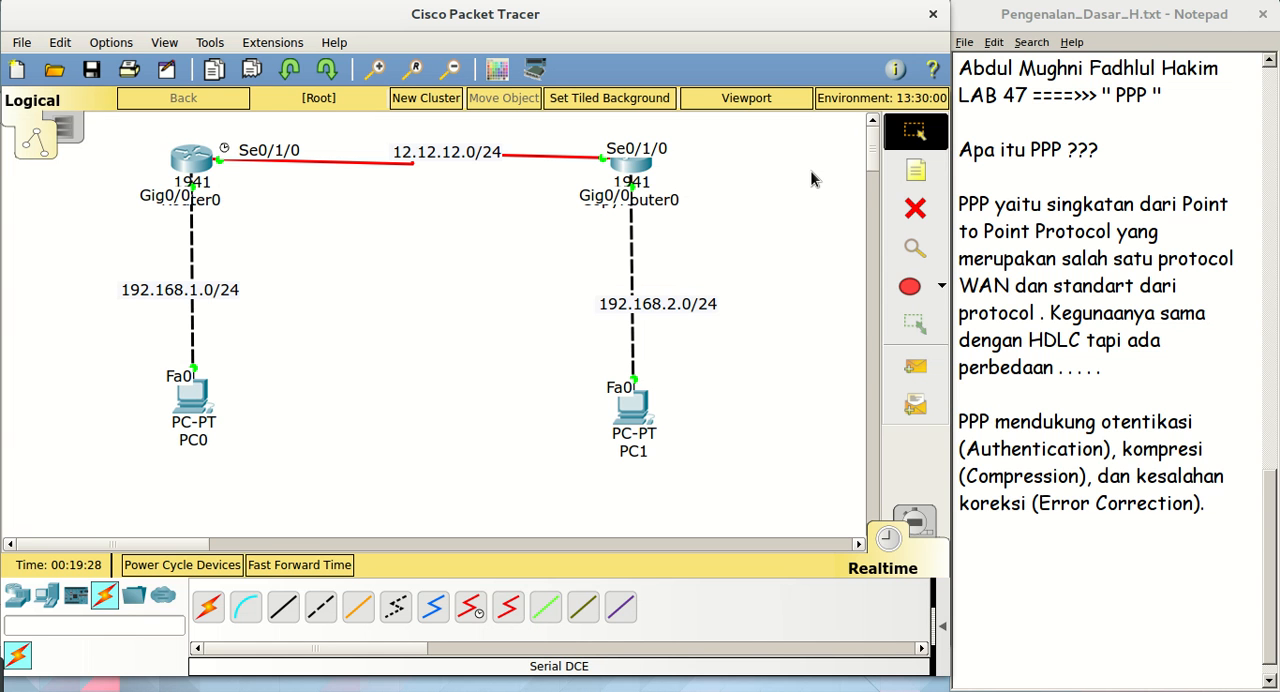
# In Router0's console, add a static route on RU1 to 192.168.2.0 with mask 255.255.255.0 via 12.12.12.2
pyautogui.click(191, 159)
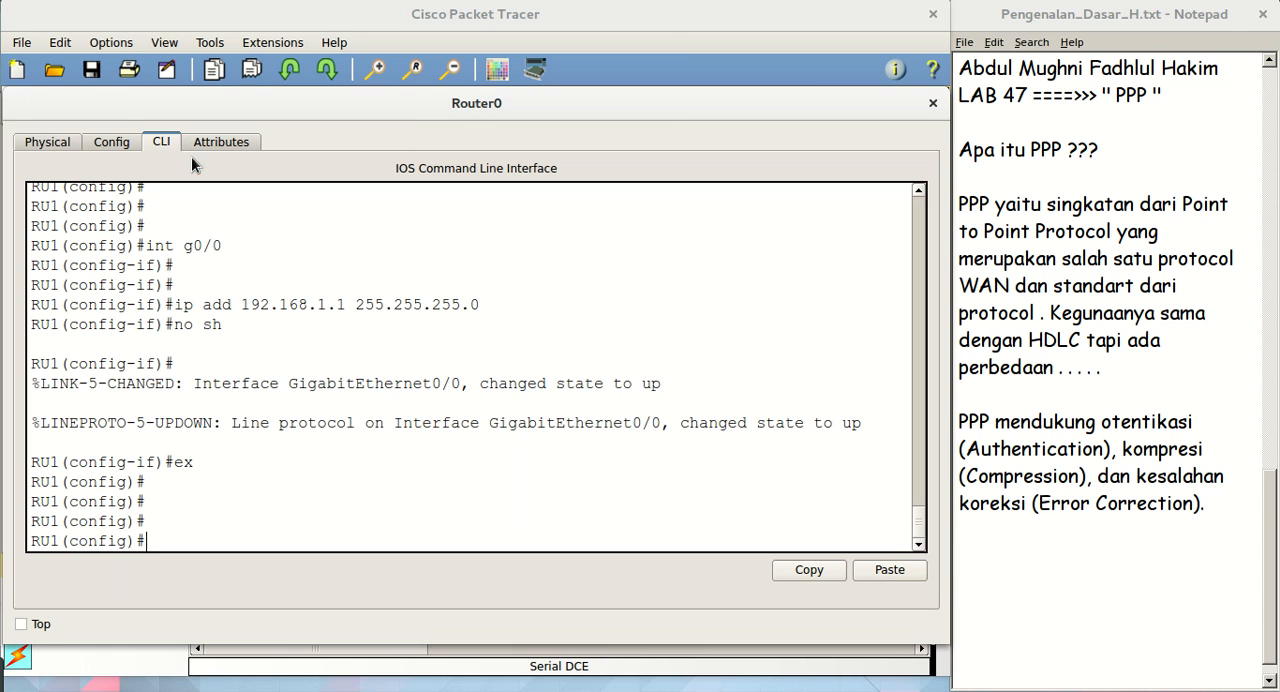
pyautogui.click(645, 25)
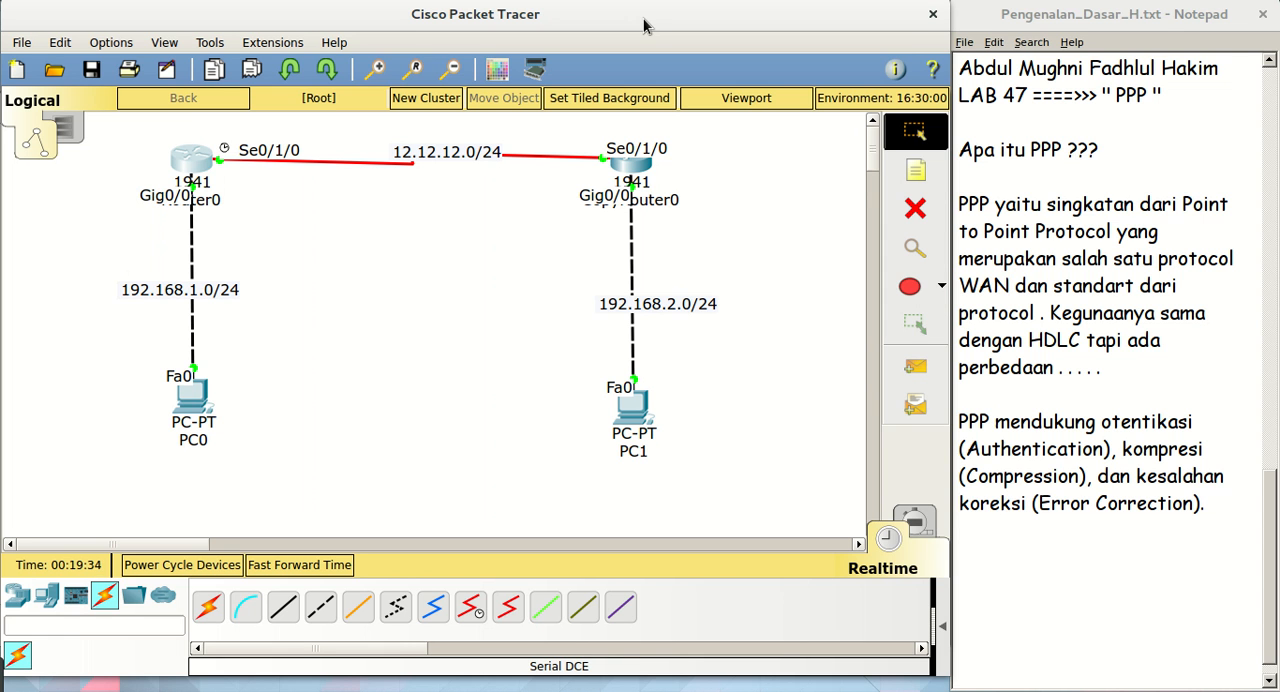
pyautogui.click(194, 163)
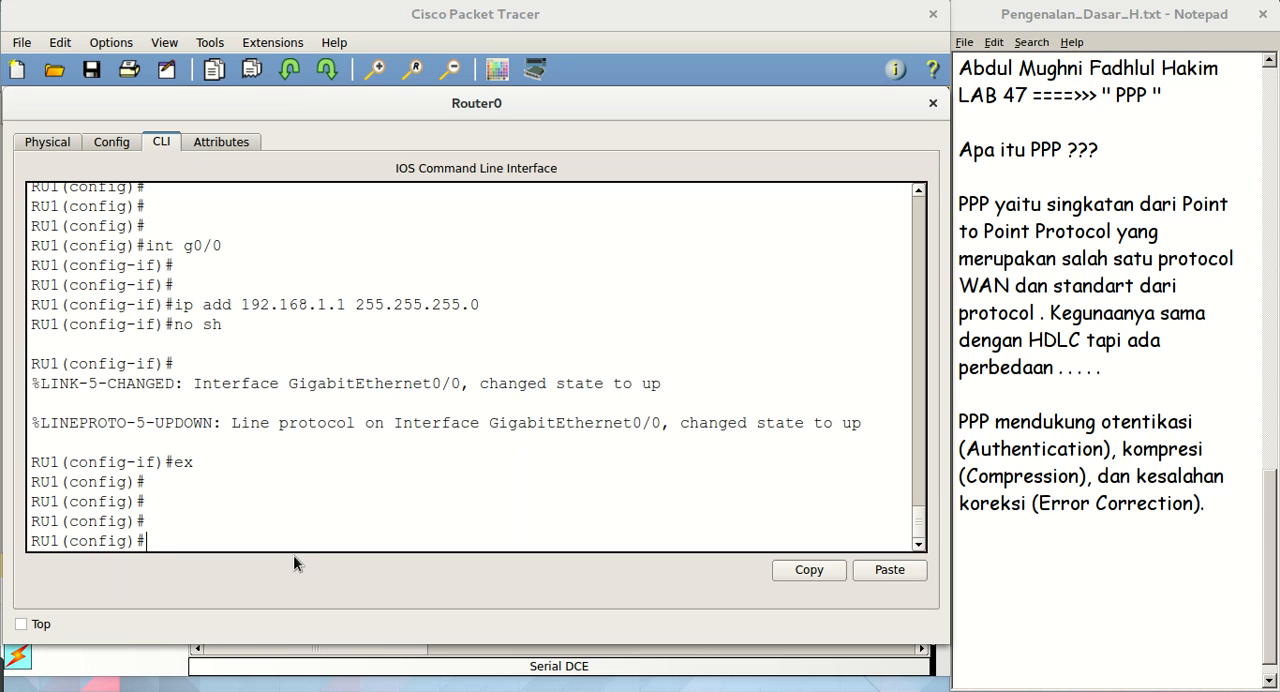
pyautogui.press('Return')
pyautogui.press('Return')
pyautogui.press('Return')
pyautogui.press('Return')
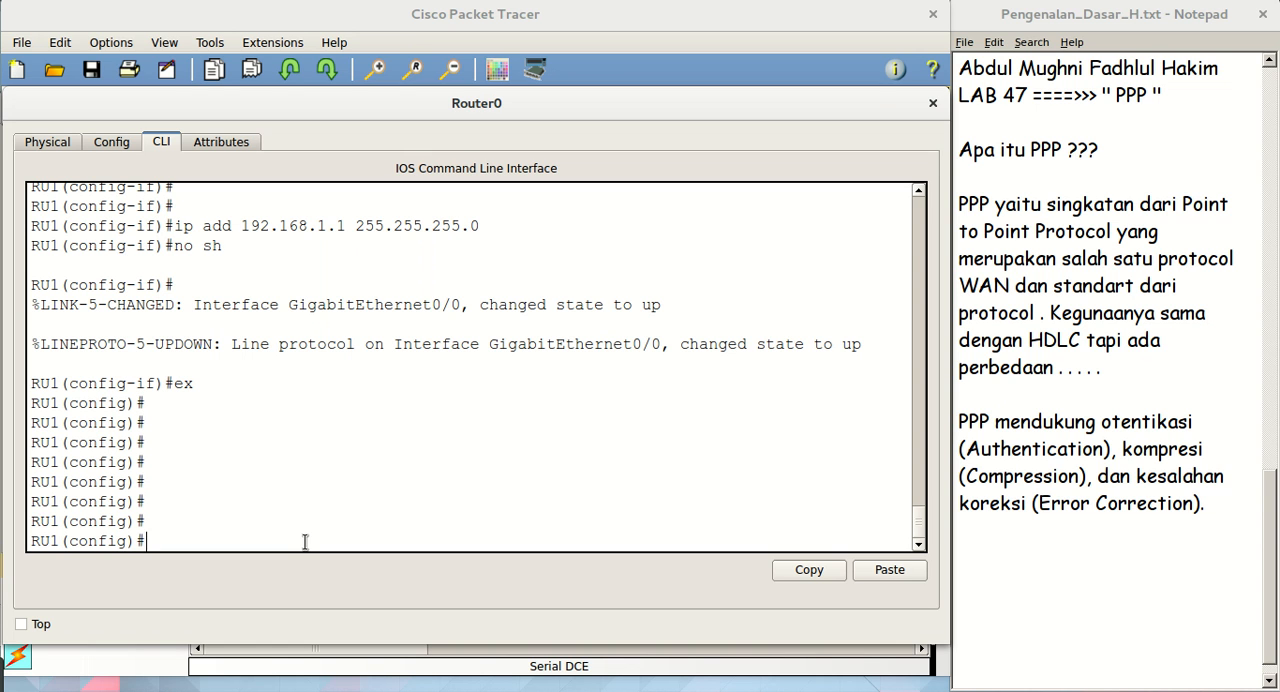
pyautogui.write('ip route')
pyautogui.write('192.168.2.0 255.255.255.0')
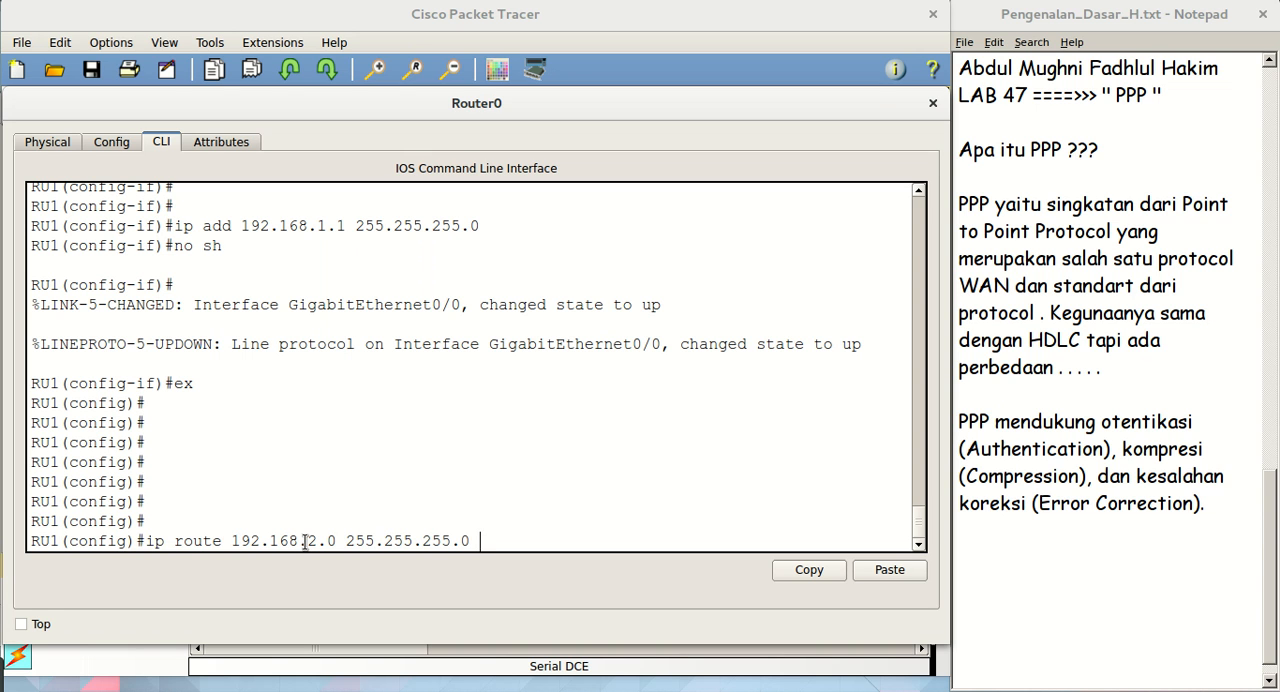
pyautogui.write('12.12.12.1')
pyautogui.press('BackSpace')
pyautogui.write('2')
pyautogui.press('Return')
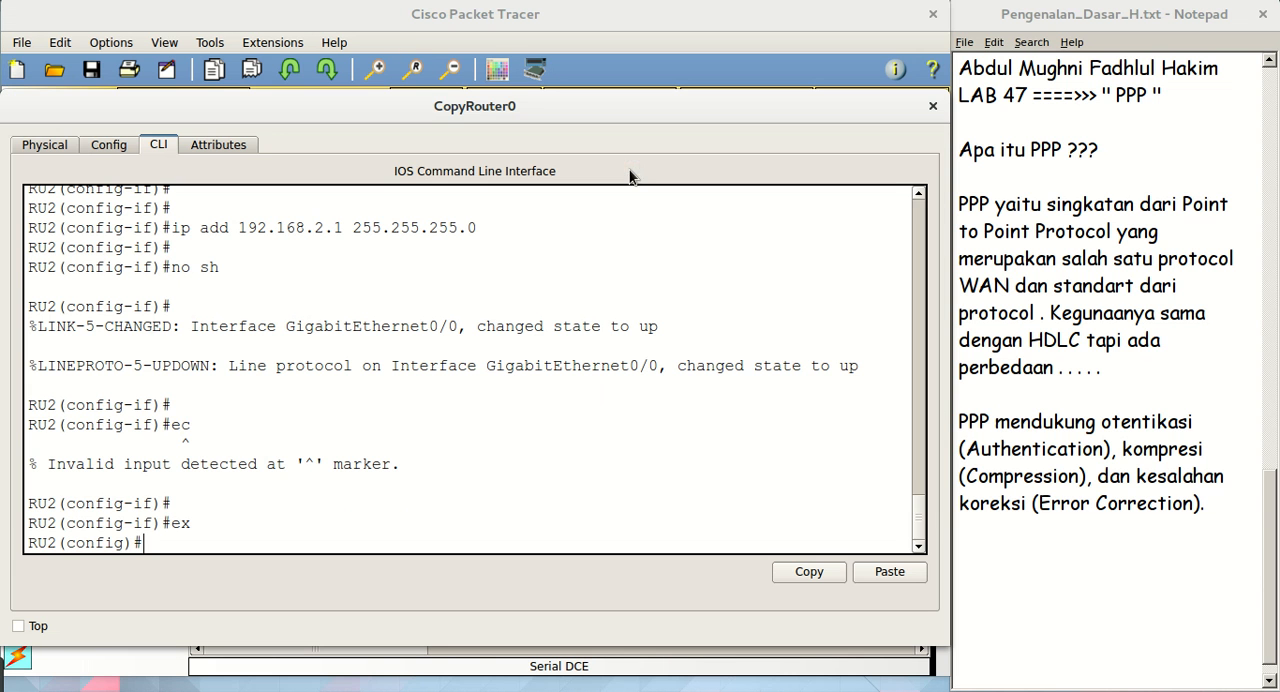
# In CopyRouter0's console, add a static route on RU2 to 192.168.1.0 with mask 255.255.255.0 via 12.12.12.1 and return to the workspace
pyautogui.press('Return')
pyautogui.press('Return')
pyautogui.press('Return')
pyautogui.write('ip rou')
pyautogui.press('Tab')
pyautogui.press('Tab')
pyautogui.press('Tab')
pyautogui.press('Tab')
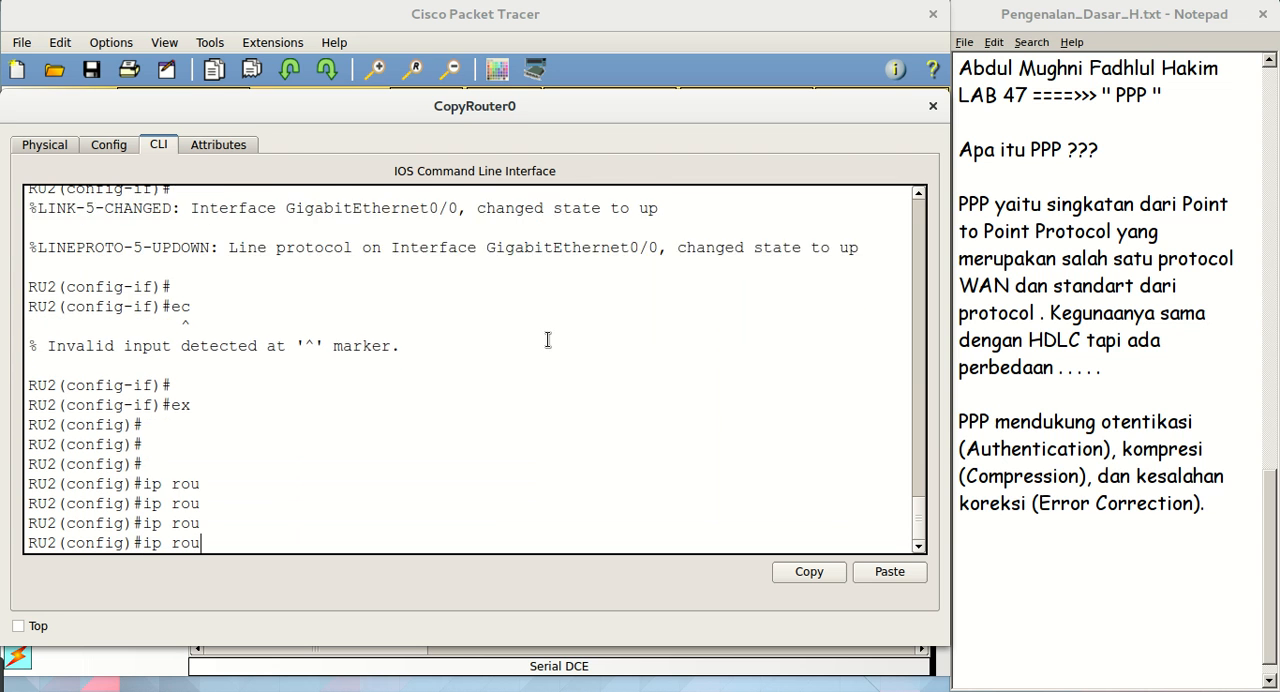
pyautogui.write('te')
pyautogui.press('Tab')
pyautogui.write('192')
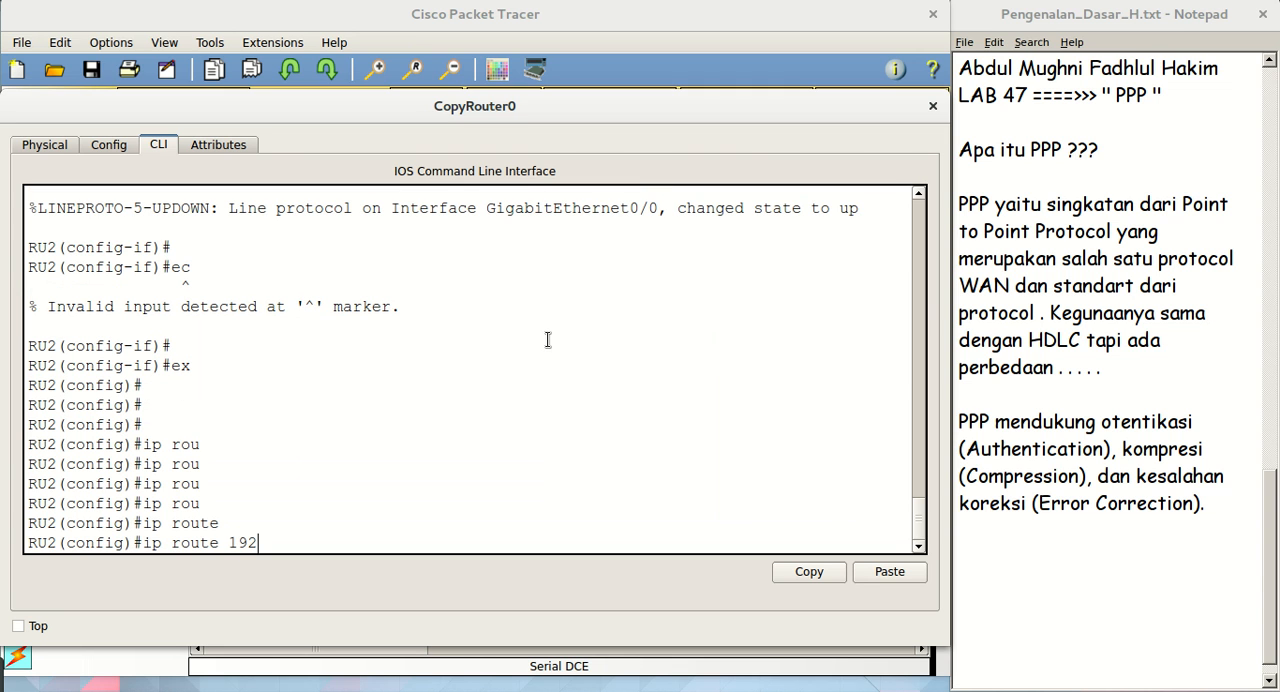
pyautogui.write('.168.1.0 255.255.255.0')
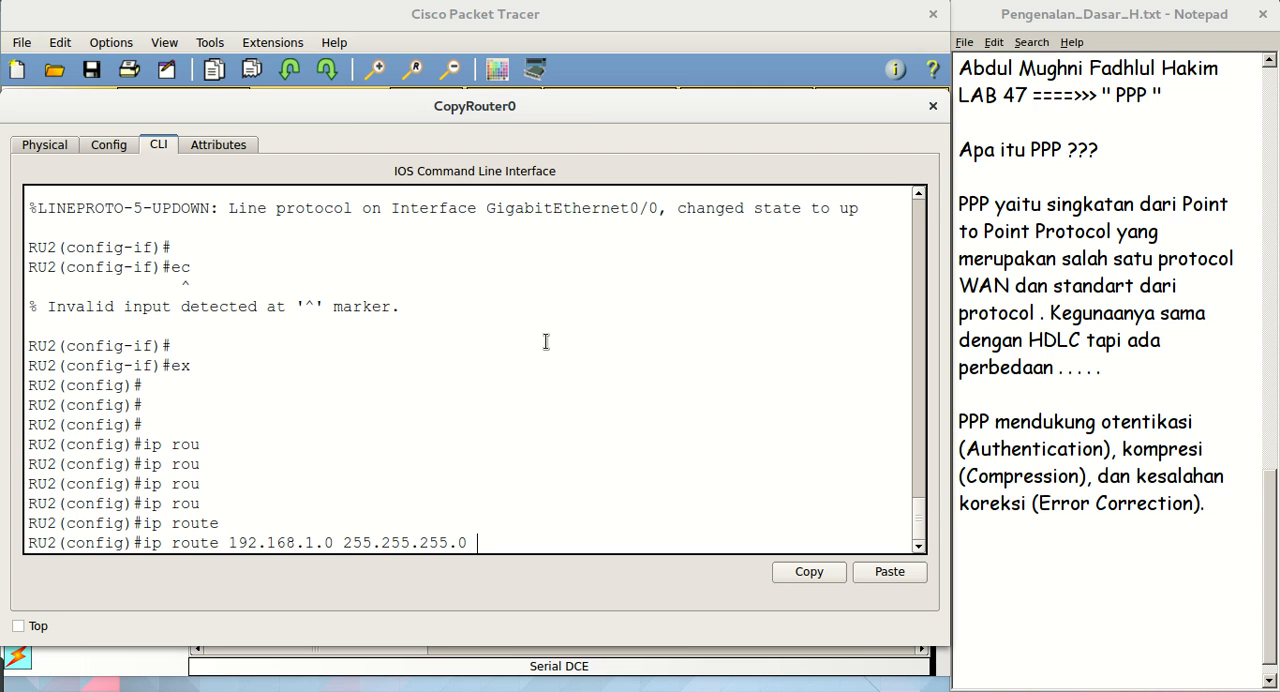
pyautogui.write(' 12.1.1.2')
pyautogui.press('BackSpace')
pyautogui.press('BackSpace')
pyautogui.press('BackSpace')
pyautogui.write('2.12.1')
pyautogui.press('Return')
pyautogui.press('Return')
pyautogui.press('Return')
pyautogui.press('Return')
pyautogui.write('ex')
pyautogui.press('BackSpace')
pyautogui.press('BackSpace')
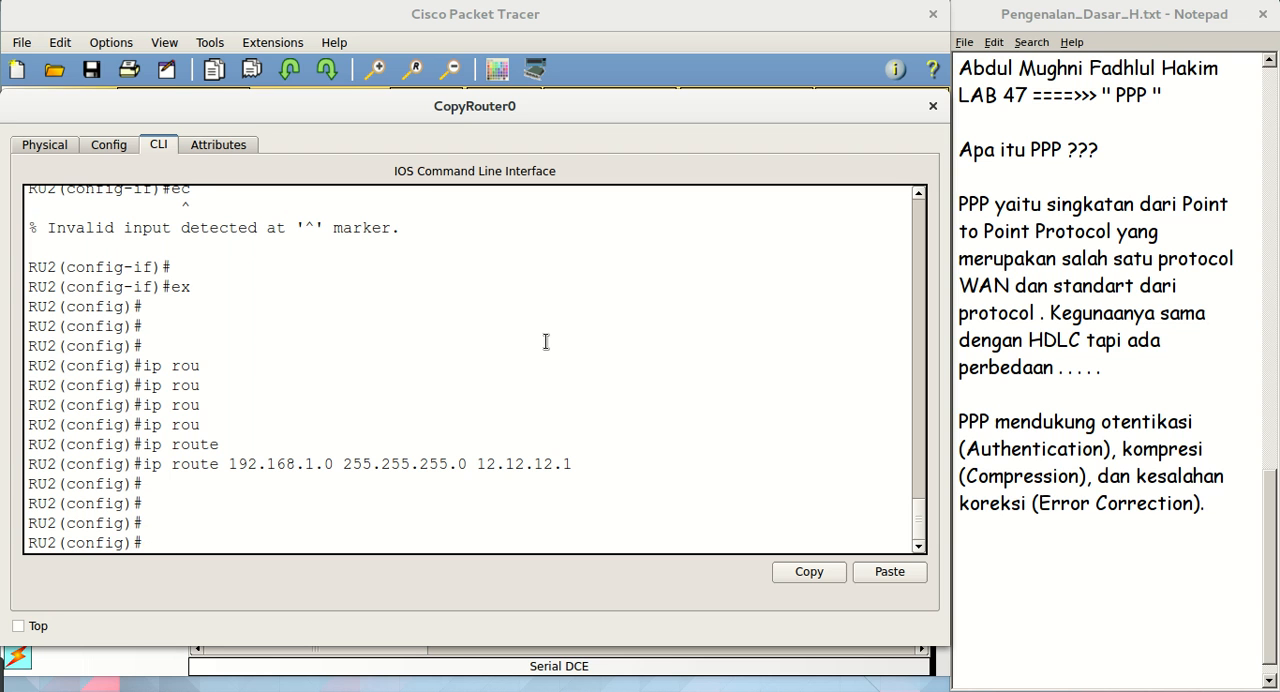
pyautogui.click(607, 14)
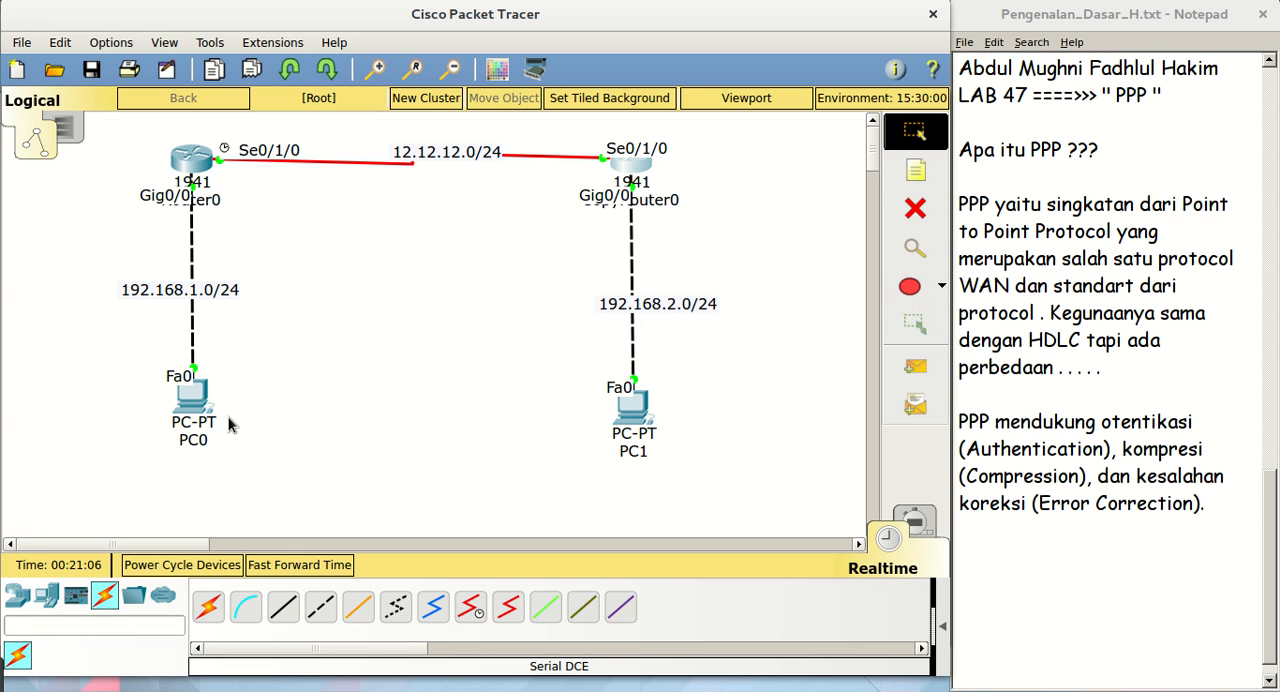
# Ping PC1 at 192.168.2.2 from PC0's command prompt and return to the topology workspace
pyautogui.click(192, 400)
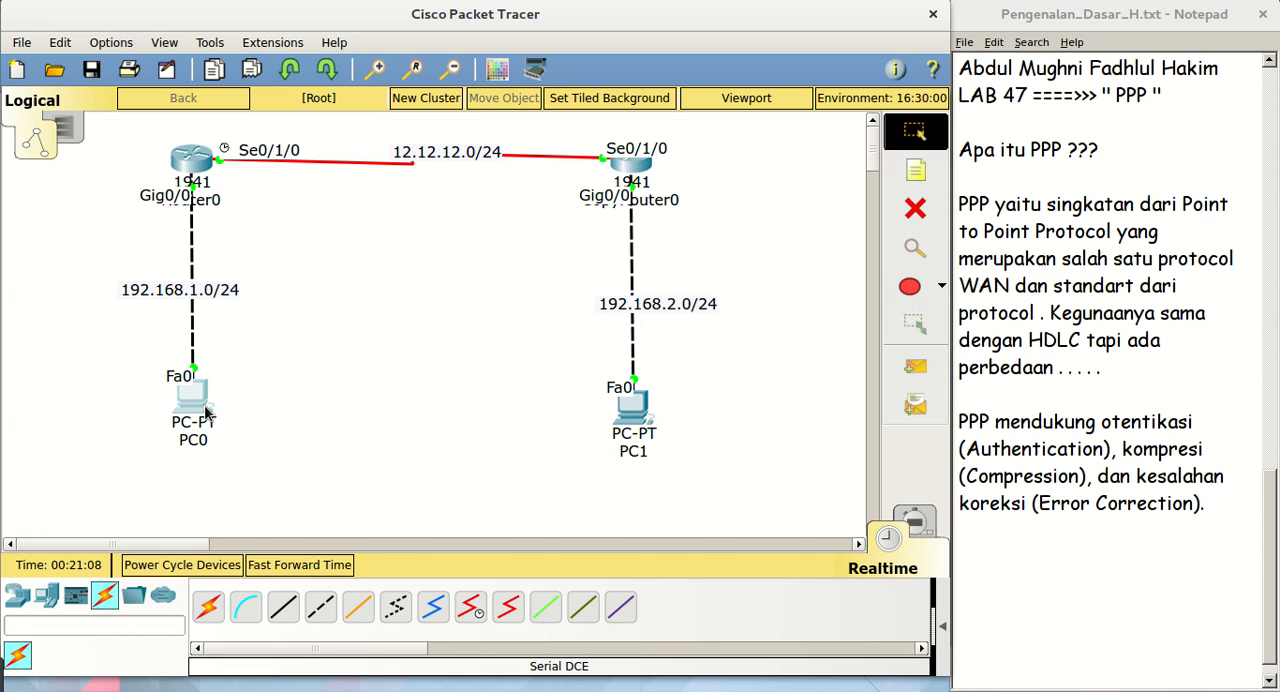
pyautogui.click(548, 216)
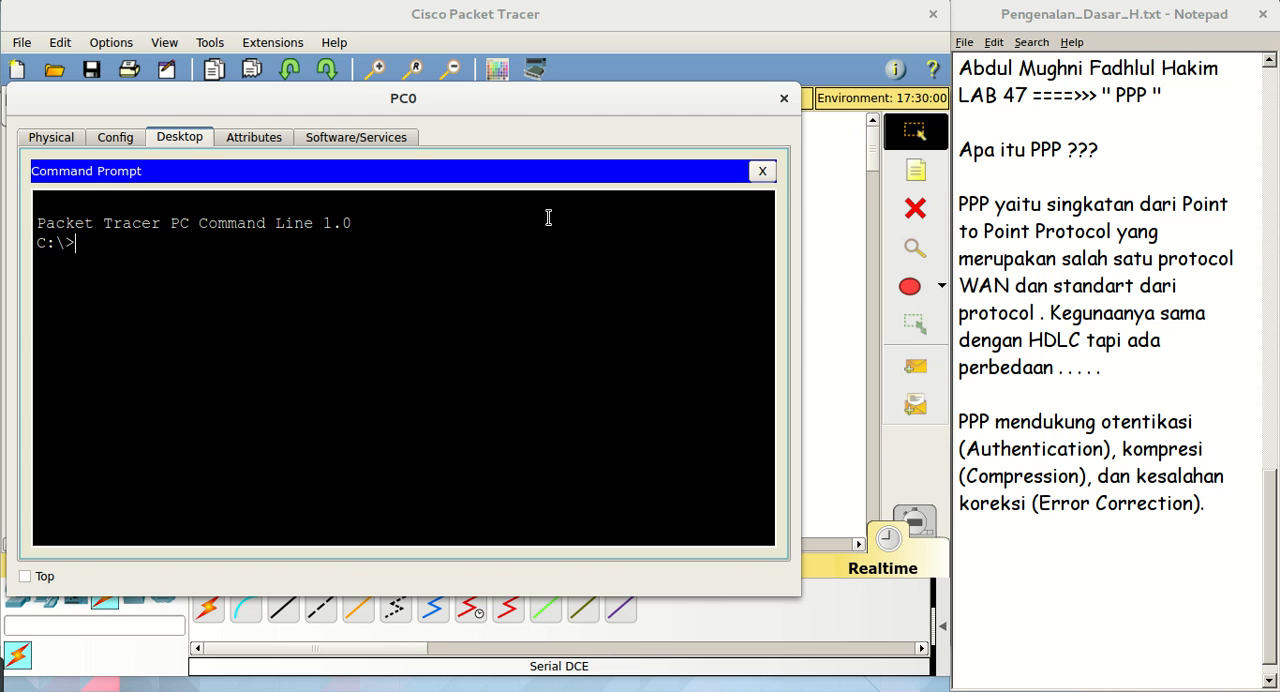
pyautogui.write('ping 192.168.2.2')
pyautogui.press('Return')
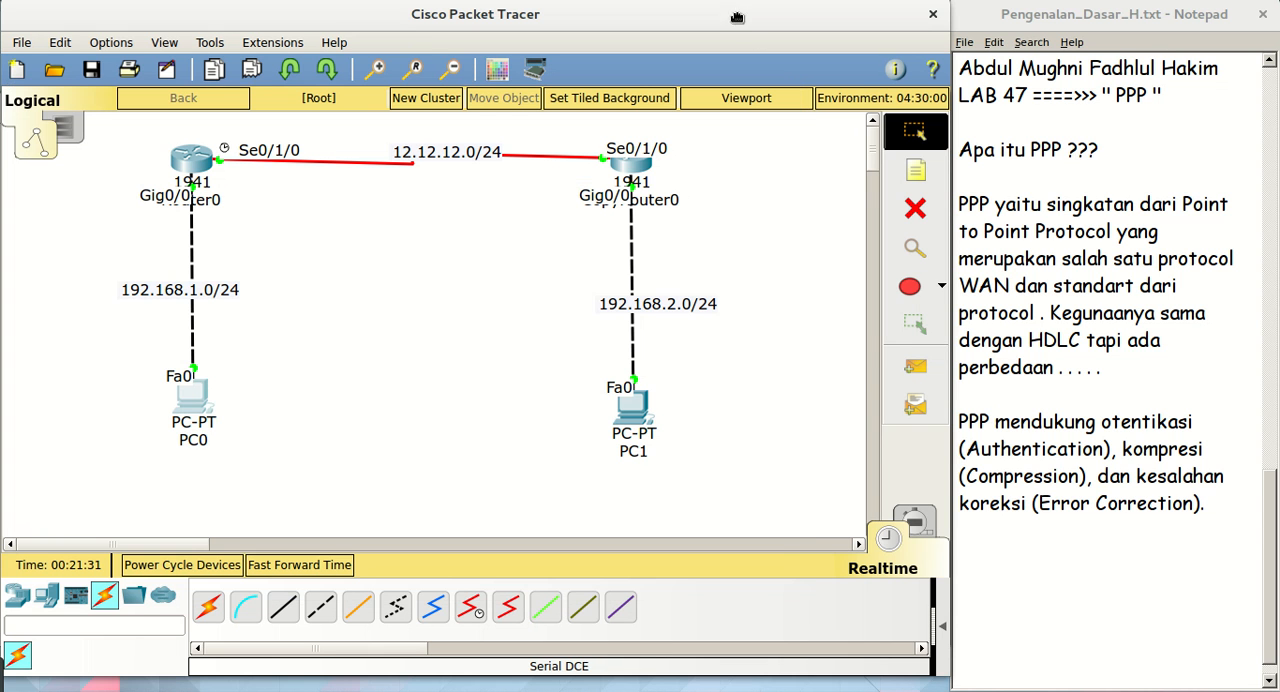
pyautogui.click(740, 22)
# Open CopyRouter0's console and enter interface configuration mode for serial 0/1/0 on RU2
pyautogui.click(624, 176)
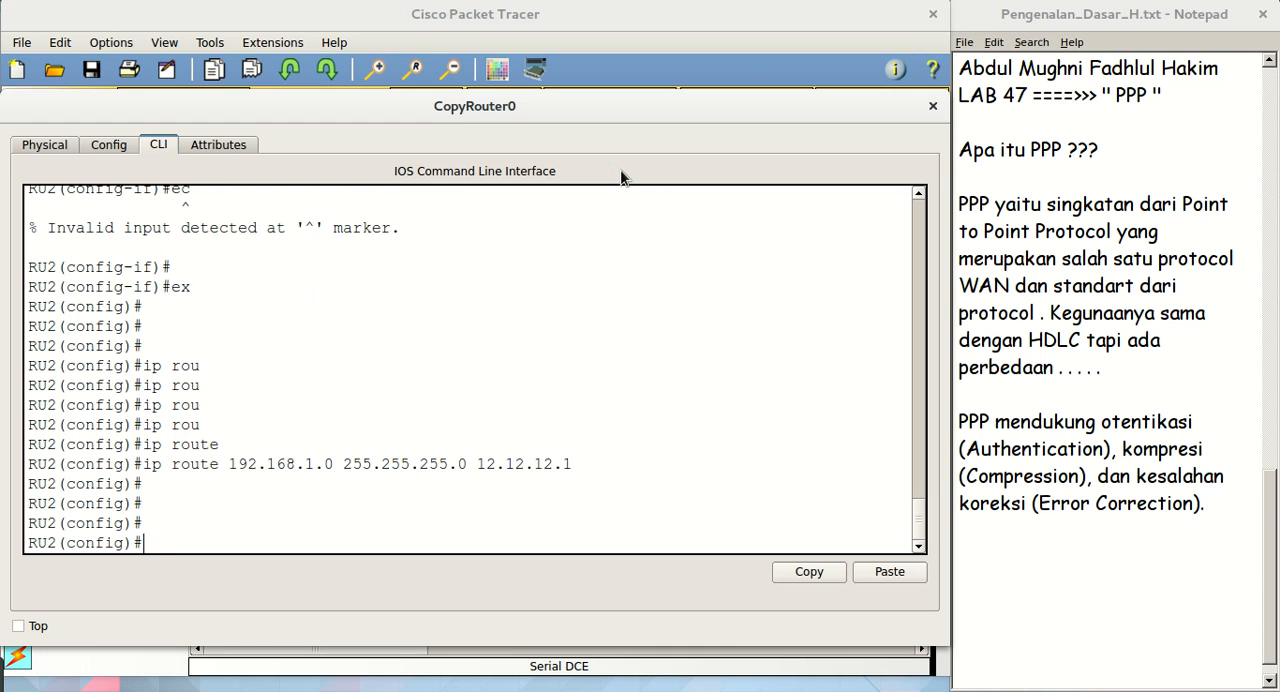
pyautogui.press('Return')
pyautogui.press('Return')
pyautogui.press('Return')
pyautogui.press('Return')
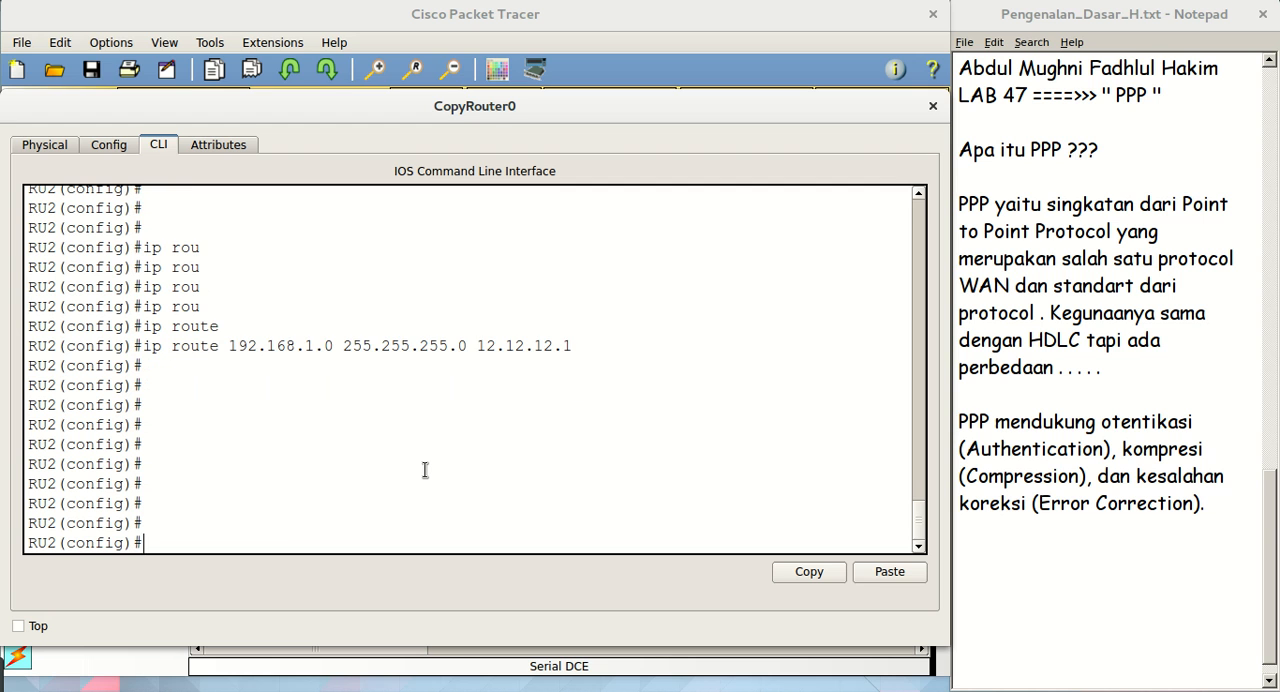
pyautogui.write('int')
pyautogui.press('Tab')
pyautogui.write('se')
pyautogui.press('Tab')
pyautogui.write('0/10')
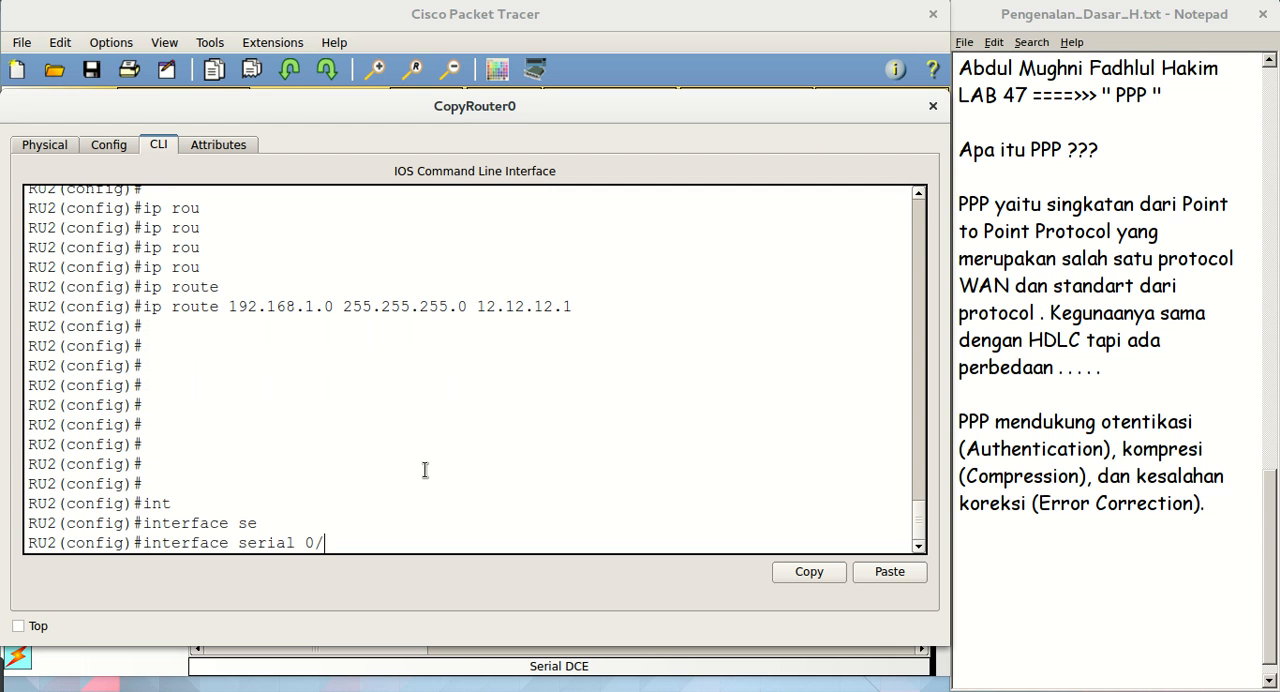
pyautogui.press('BackSpace')
pyautogui.write('/1/0')
pyautogui.press('Return')
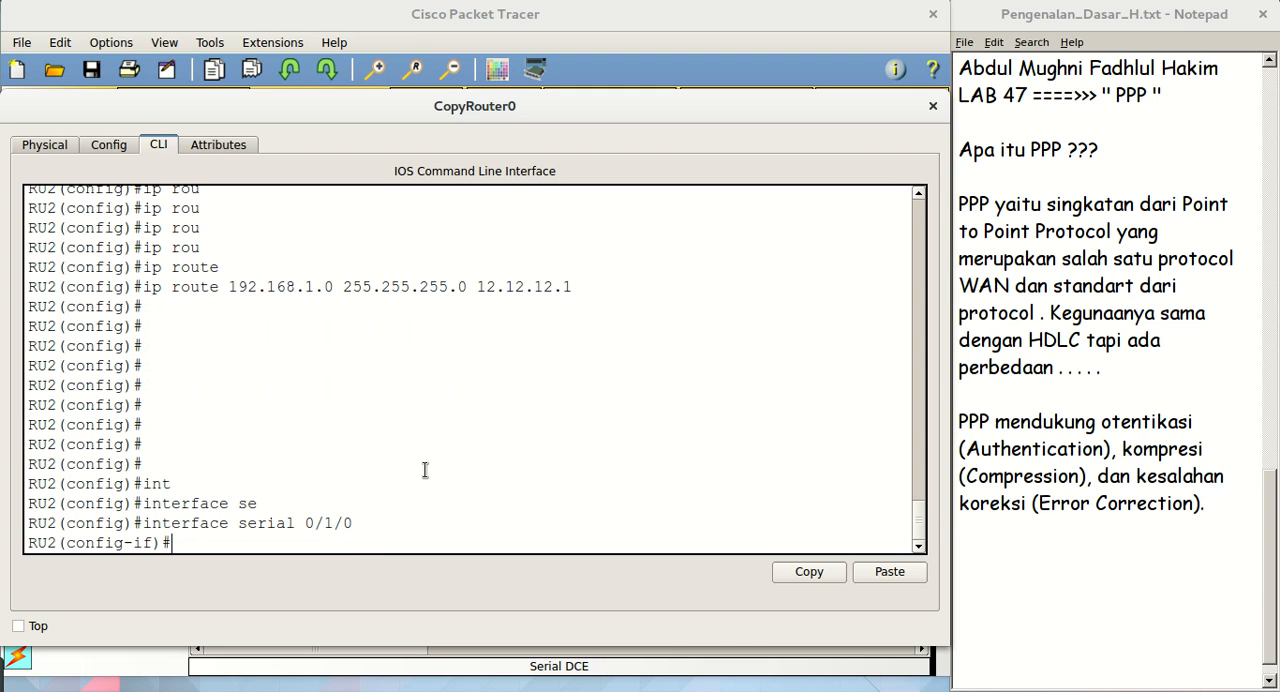
# List the encapsulation types supported by RU2's serial 0/1/0 interface and review frame-relay, hdlc and ppp
pyautogui.write('en')
pyautogui.press('Tab')
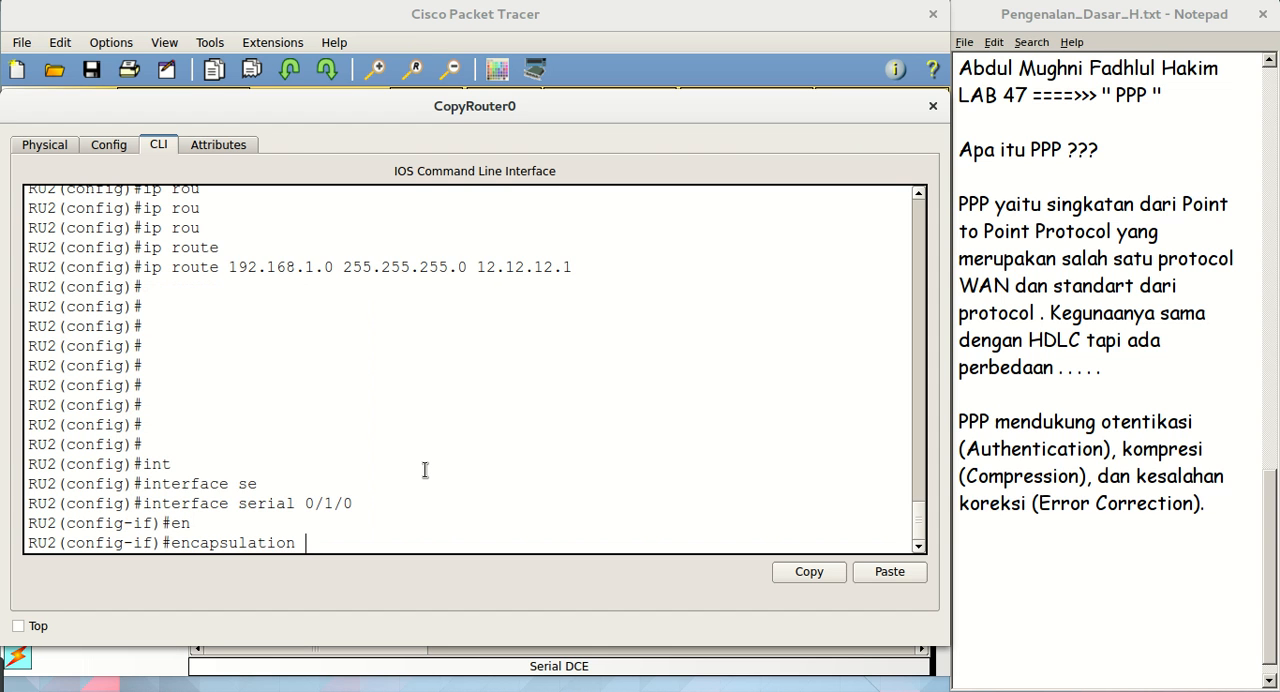
pyautogui.press('Tab')
pyautogui.press('Tab')
pyautogui.write('?')
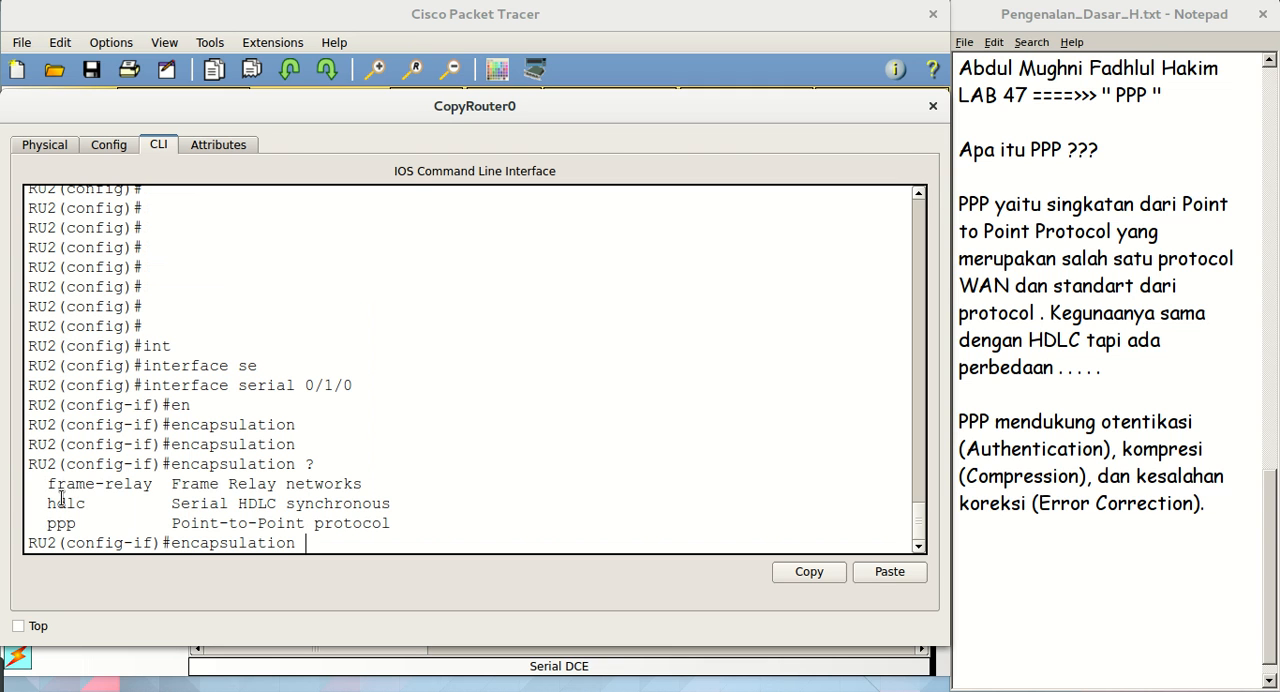
pyautogui.moveTo(48, 504); pyautogui.dragTo(450, 498)
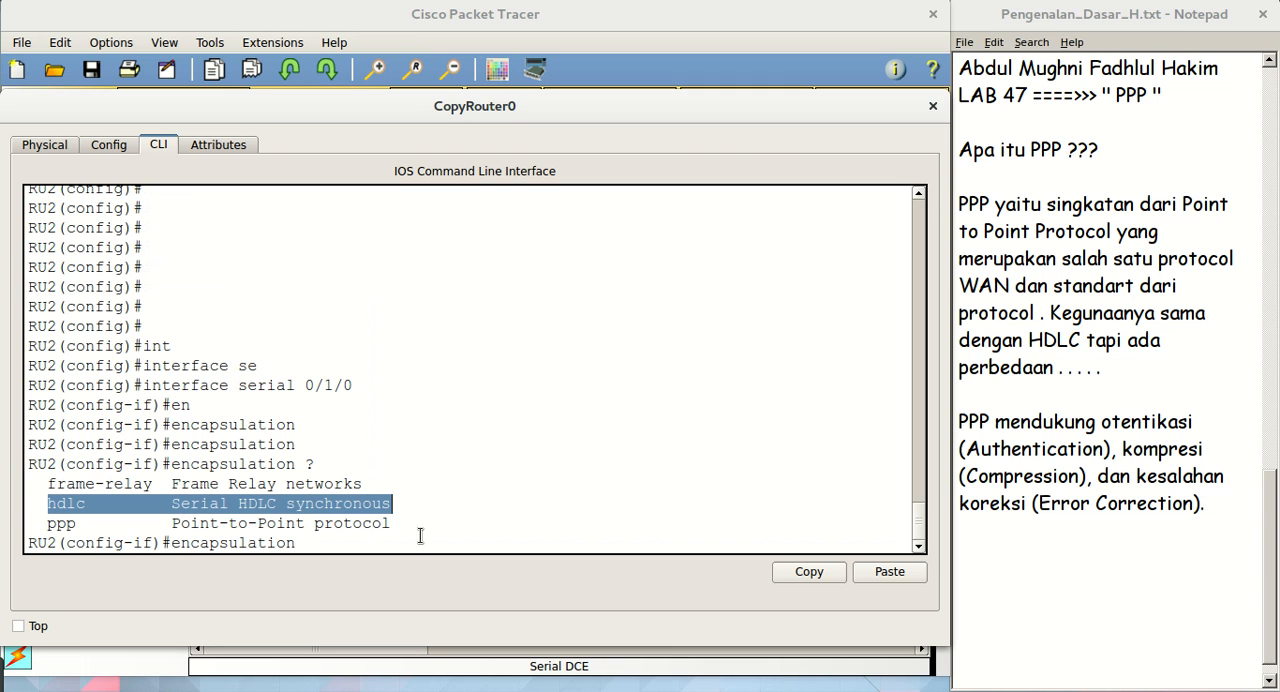
pyautogui.click(420, 536)
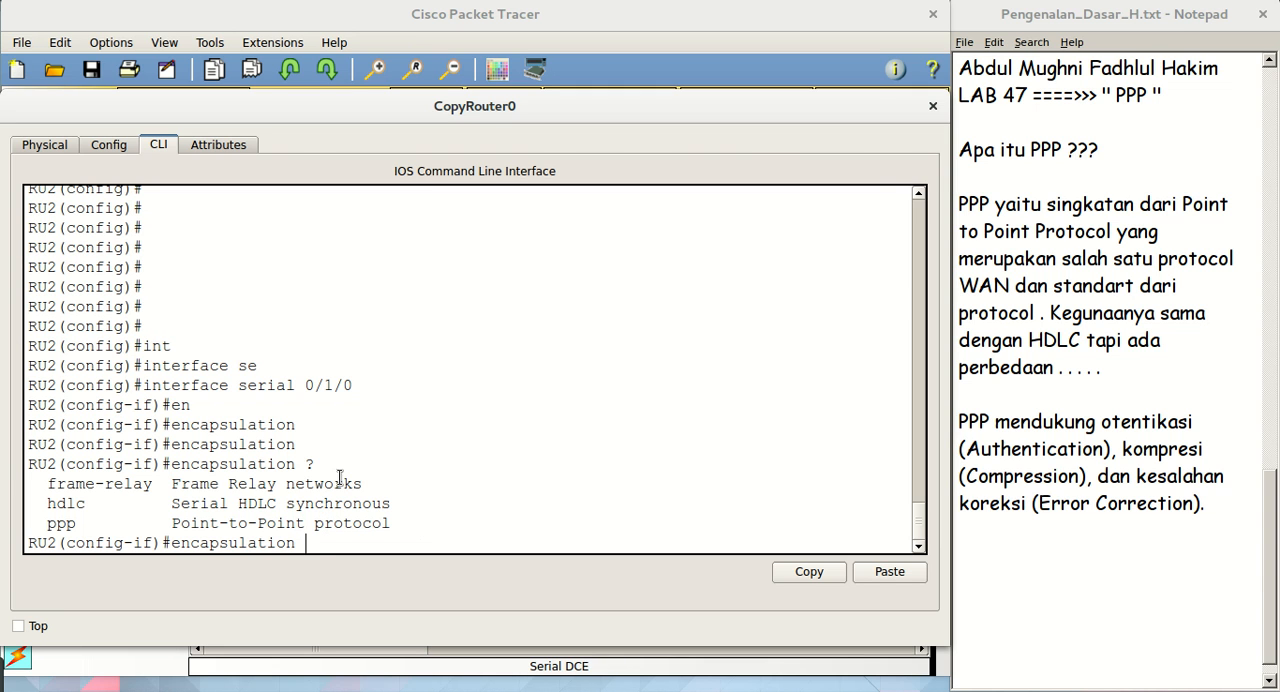
pyautogui.doubleClick(54, 521)
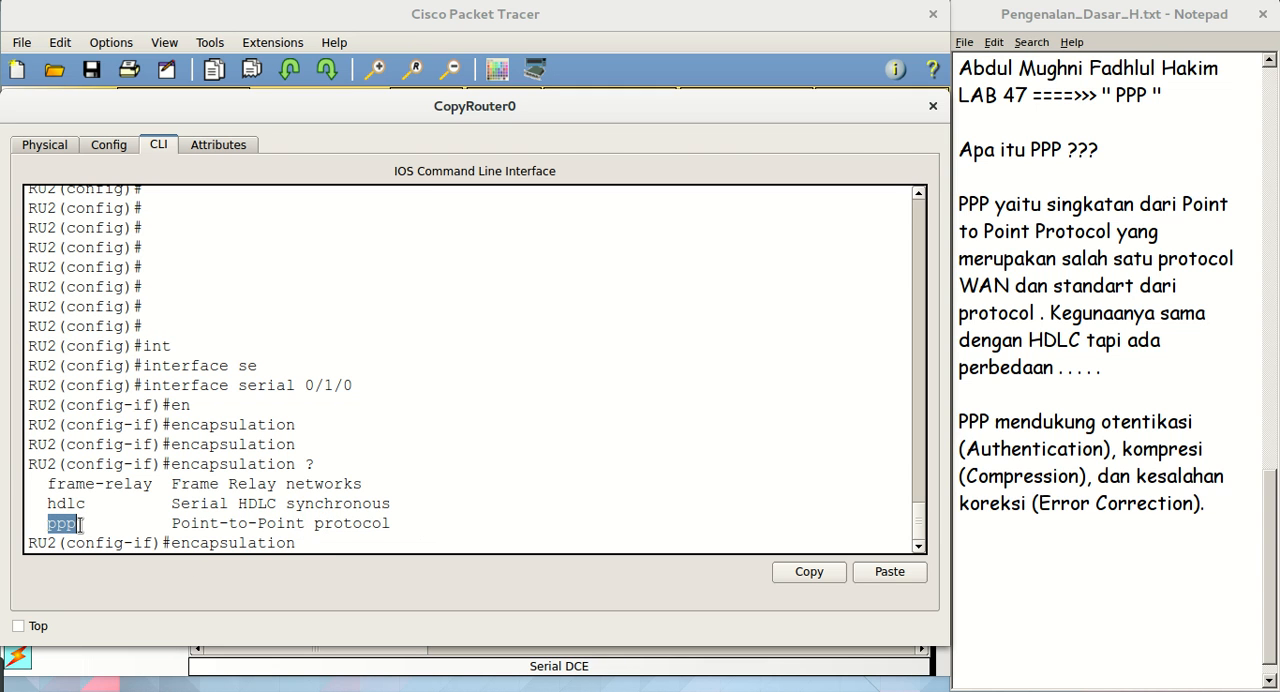
pyautogui.doubleClick(50, 504)
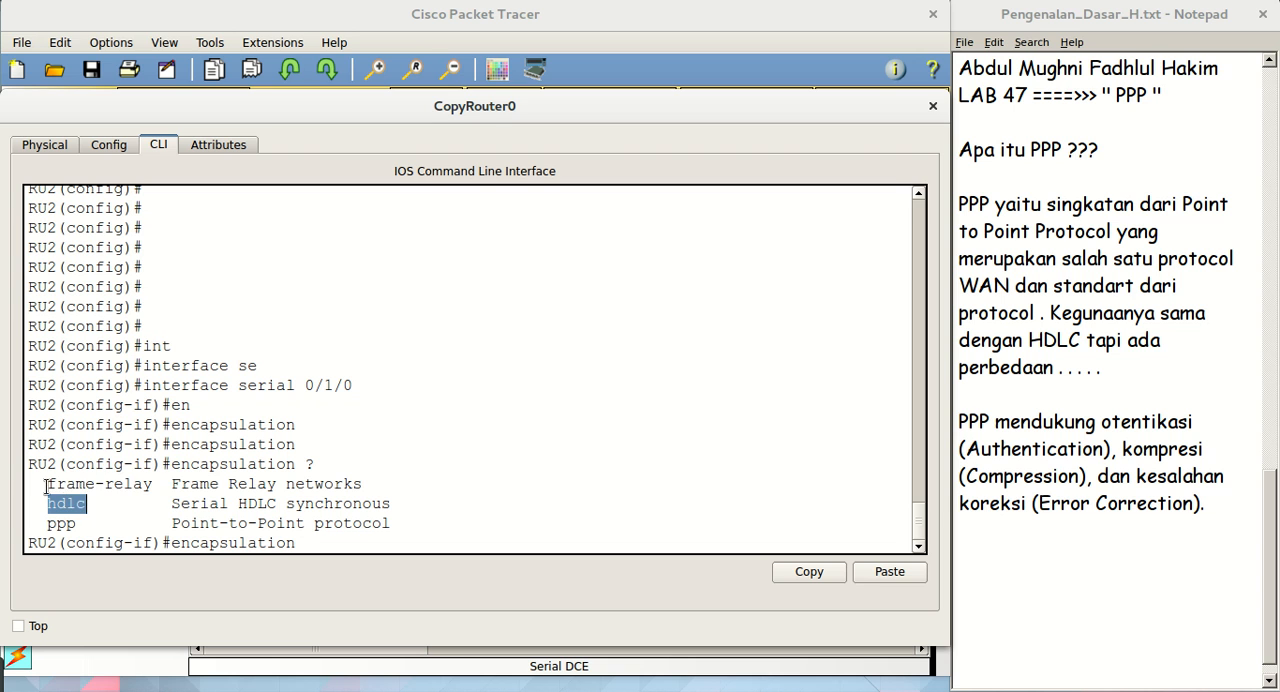
pyautogui.moveTo(46, 484); pyautogui.dragTo(171, 490)
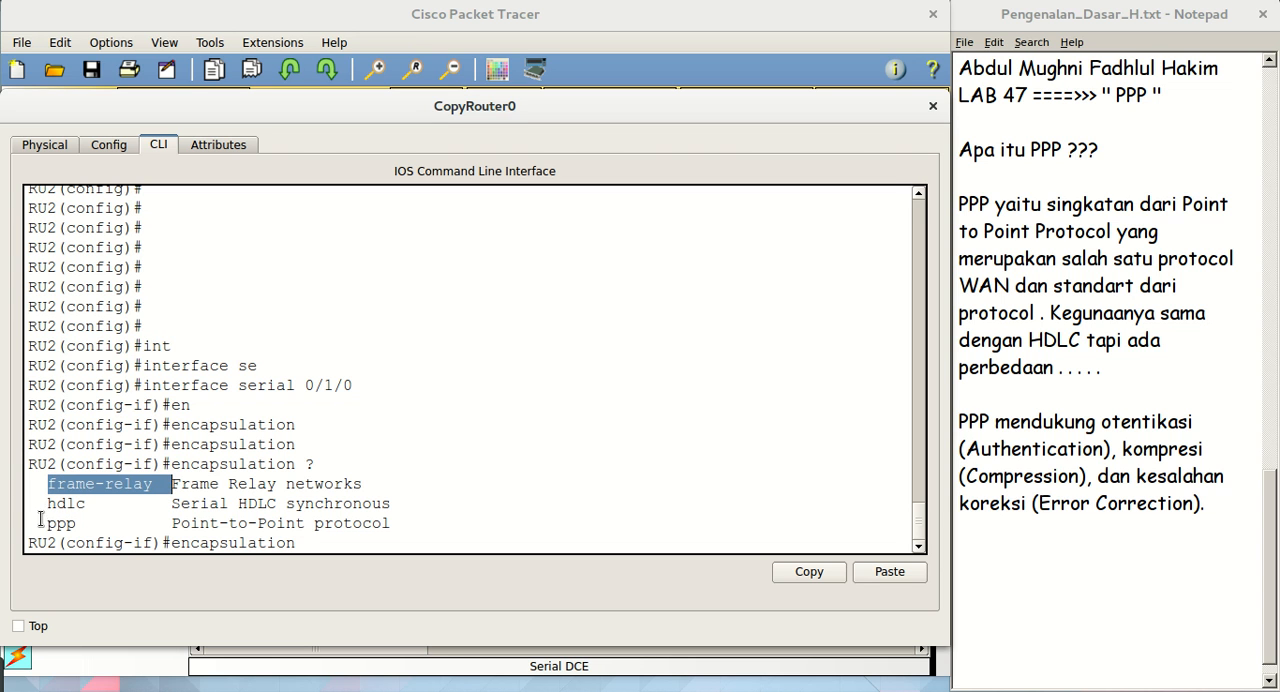
pyautogui.moveTo(46, 523); pyautogui.dragTo(75, 523)
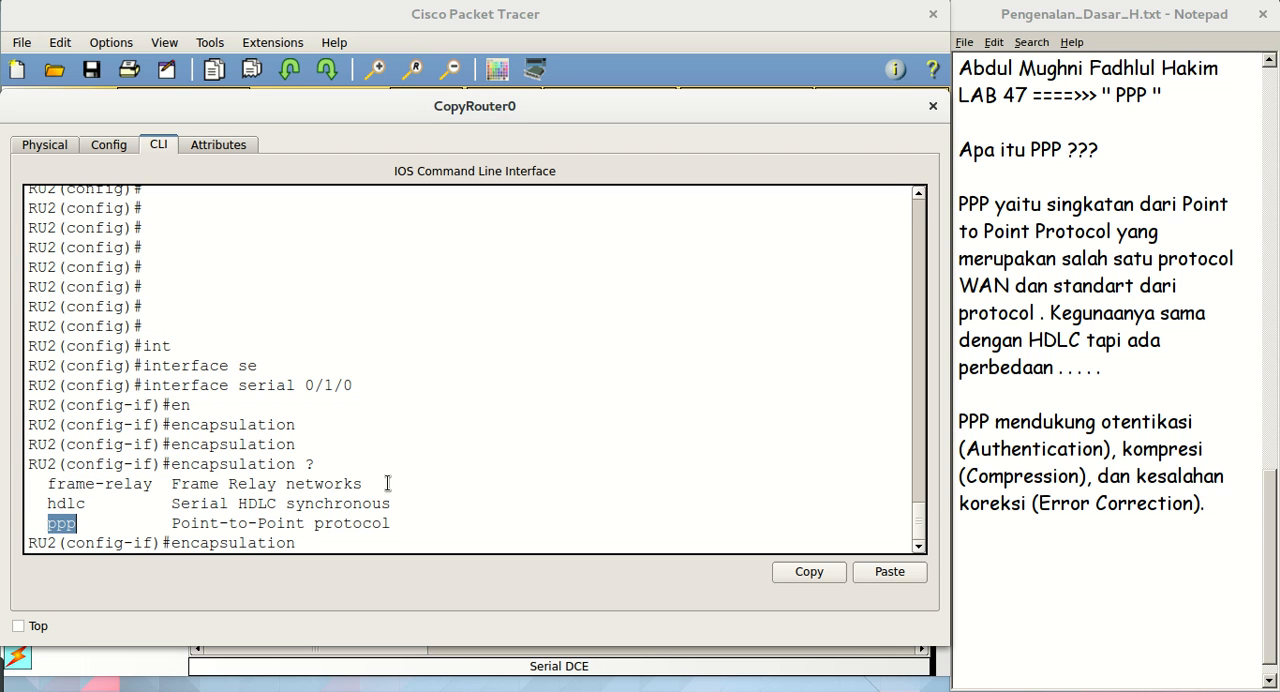
# Set the encapsulation of RU2's serial 0/1/0 interface to HDLC
pyautogui.click(307, 543)
pyautogui.write('HDCL')
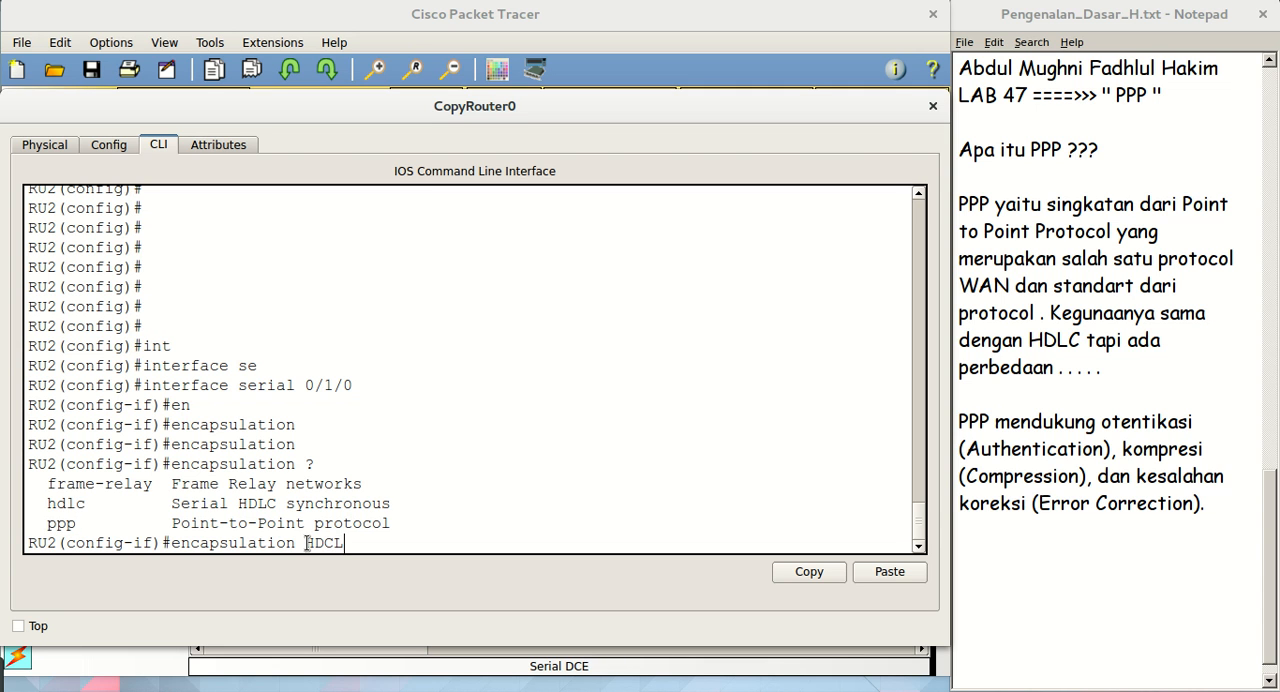
pyautogui.write('LC')
pyautogui.press('Return')
pyautogui.press('Return')
pyautogui.press('Return')
pyautogui.press('Return')
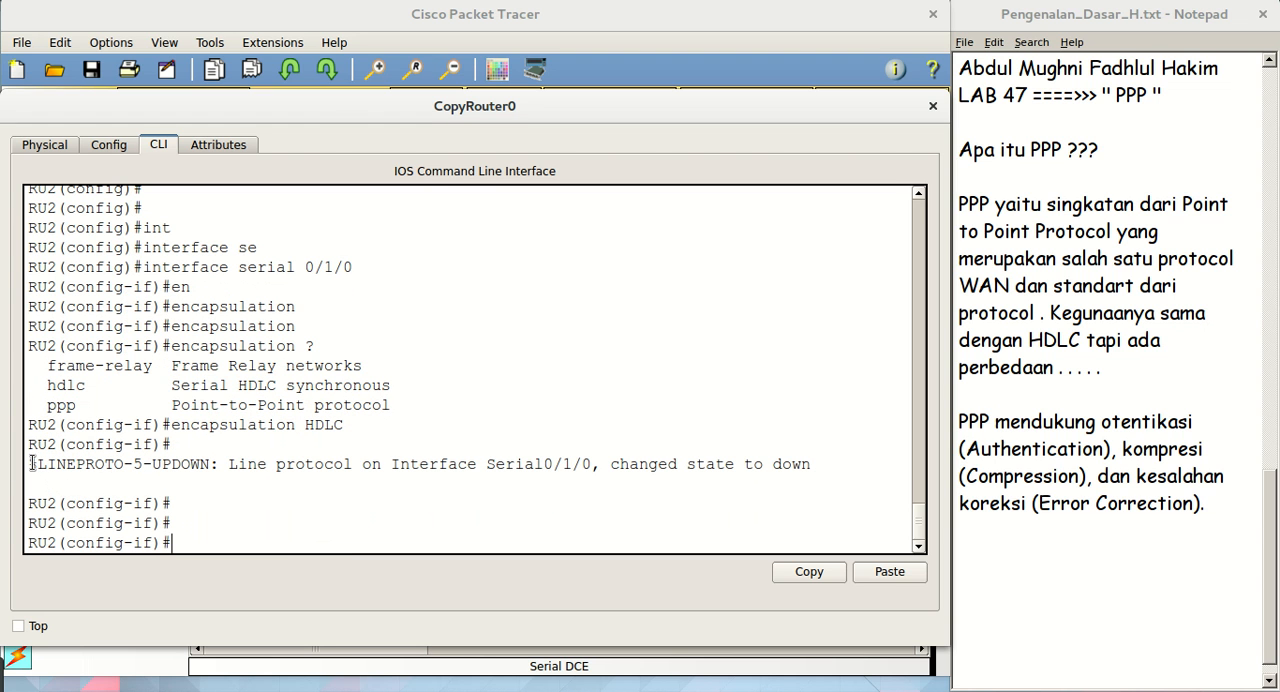
# Exit serial interface configuration and global configuration on RU2 to return to privileged EXEC mode
pyautogui.moveTo(31, 464); pyautogui.dragTo(502, 464)
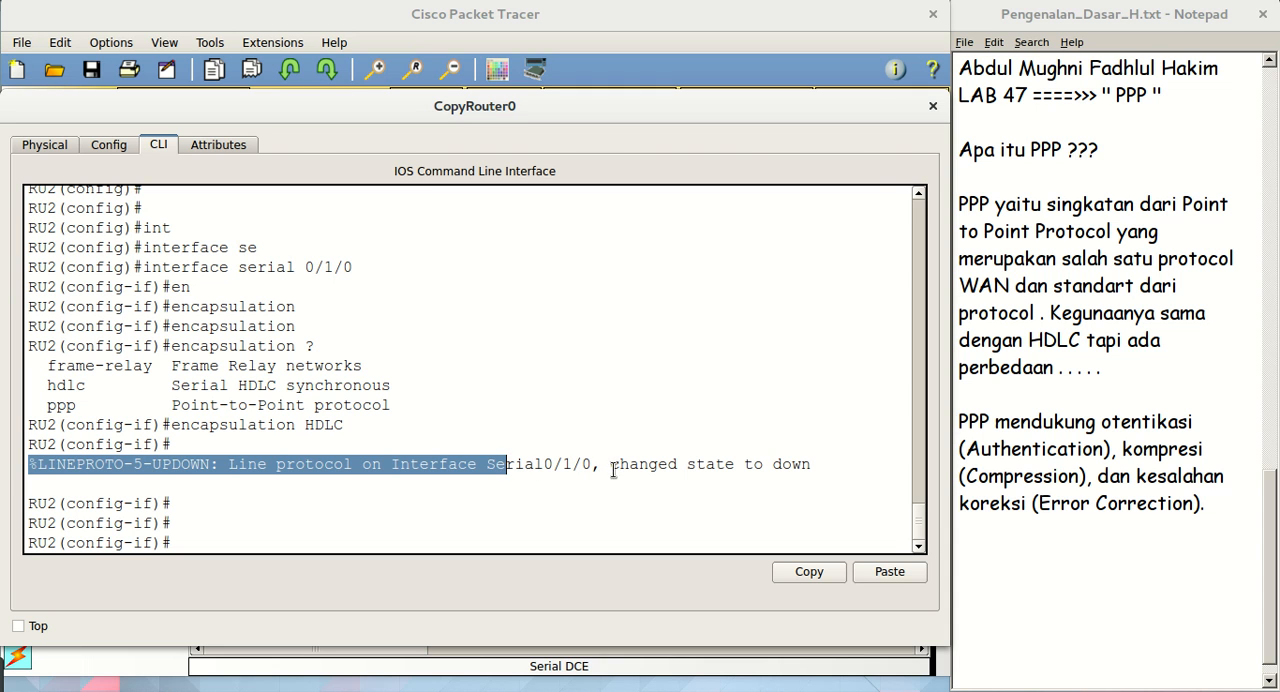
pyautogui.click(214, 550)
pyautogui.write('ex')
pyautogui.press('Return')
pyautogui.press('Return')
pyautogui.press('Return')
pyautogui.press('Return')
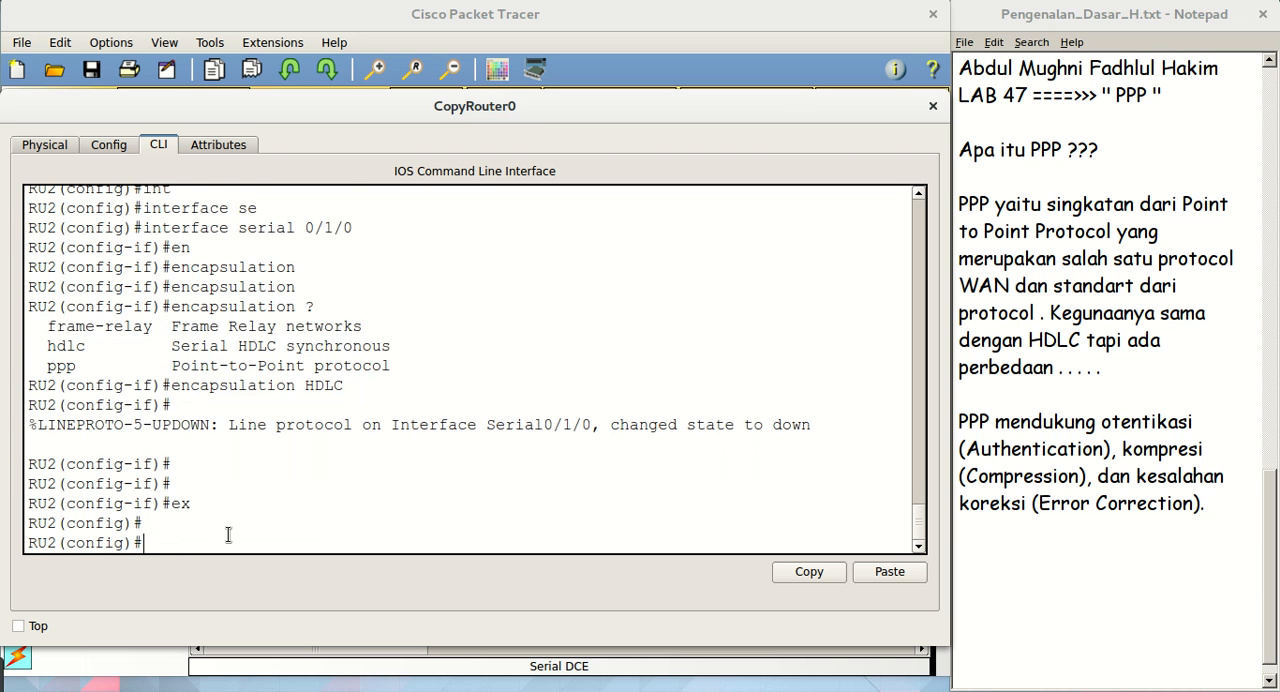
pyautogui.write('ex')
pyautogui.press('Return')
pyautogui.press('Return')
pyautogui.press('Return')
# Show RU2's brief IP interface summary and examine the Serial0/1/0 entry alongside the serial link in the topology
pyautogui.write('sh')
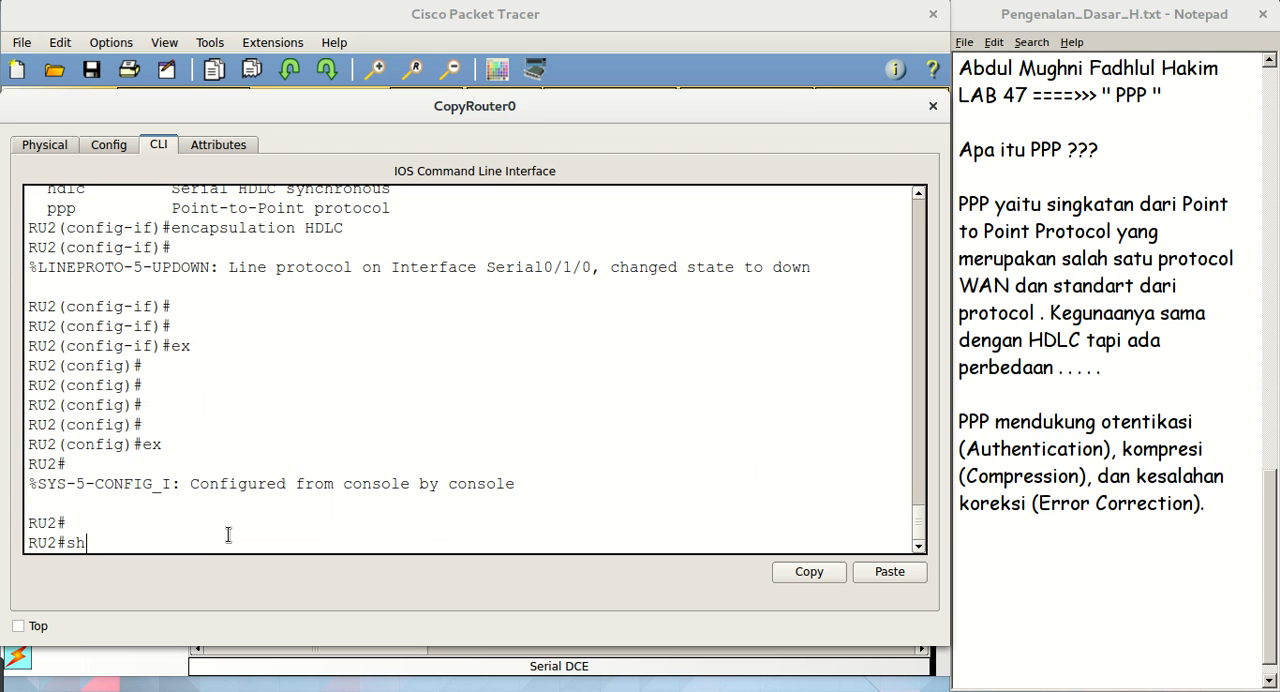
pyautogui.write(' ip int br')
pyautogui.press('Return')
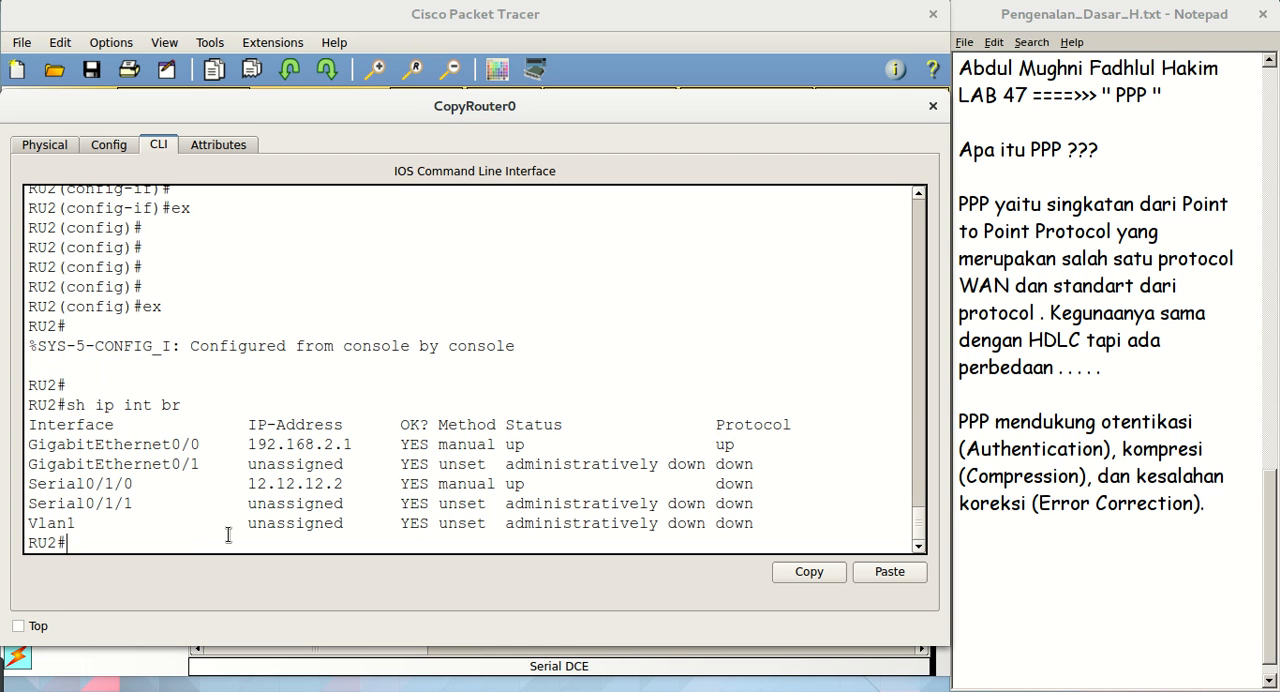
pyautogui.moveTo(37, 484); pyautogui.dragTo(297, 466)
pyautogui.moveTo(38, 486)
pyautogui.mouseDown()
pyautogui.moveTo(706, 481)
pyautogui.moveTo(38, 520)
pyautogui.moveTo(40, 485)
pyautogui.moveTo(22, 485)
pyautogui.mouseUp()
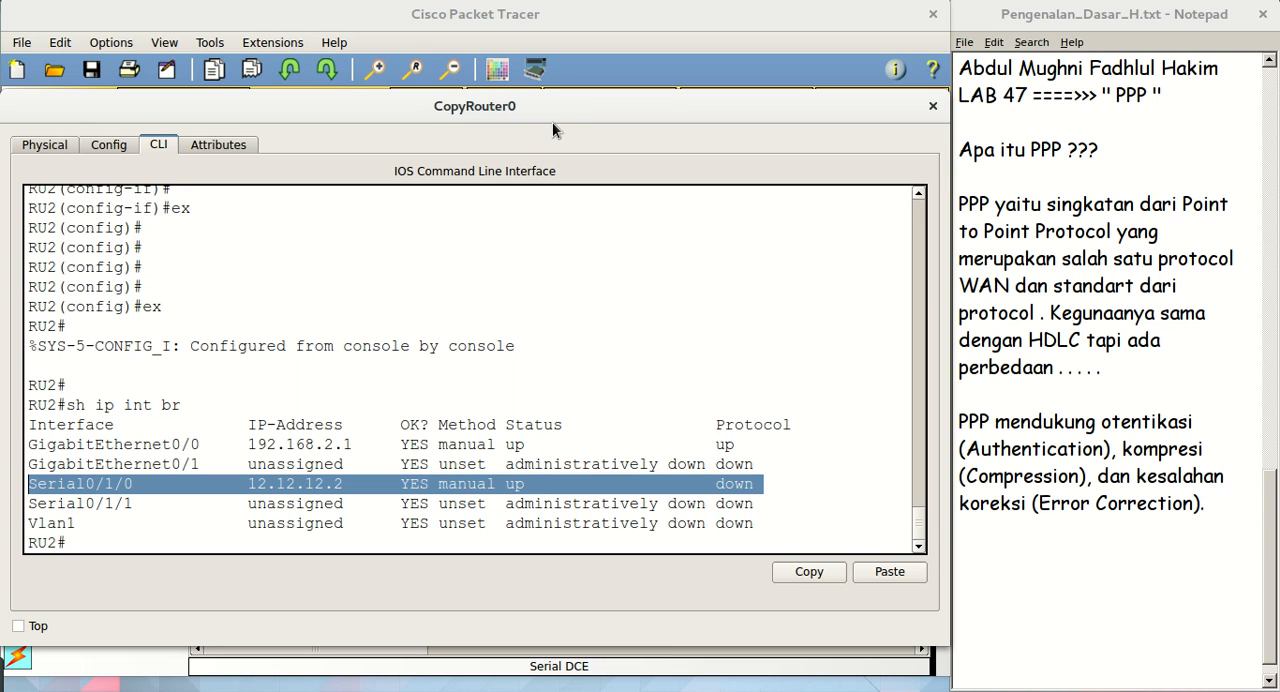
pyautogui.moveTo(556, 113); pyautogui.dragTo(558, 327)
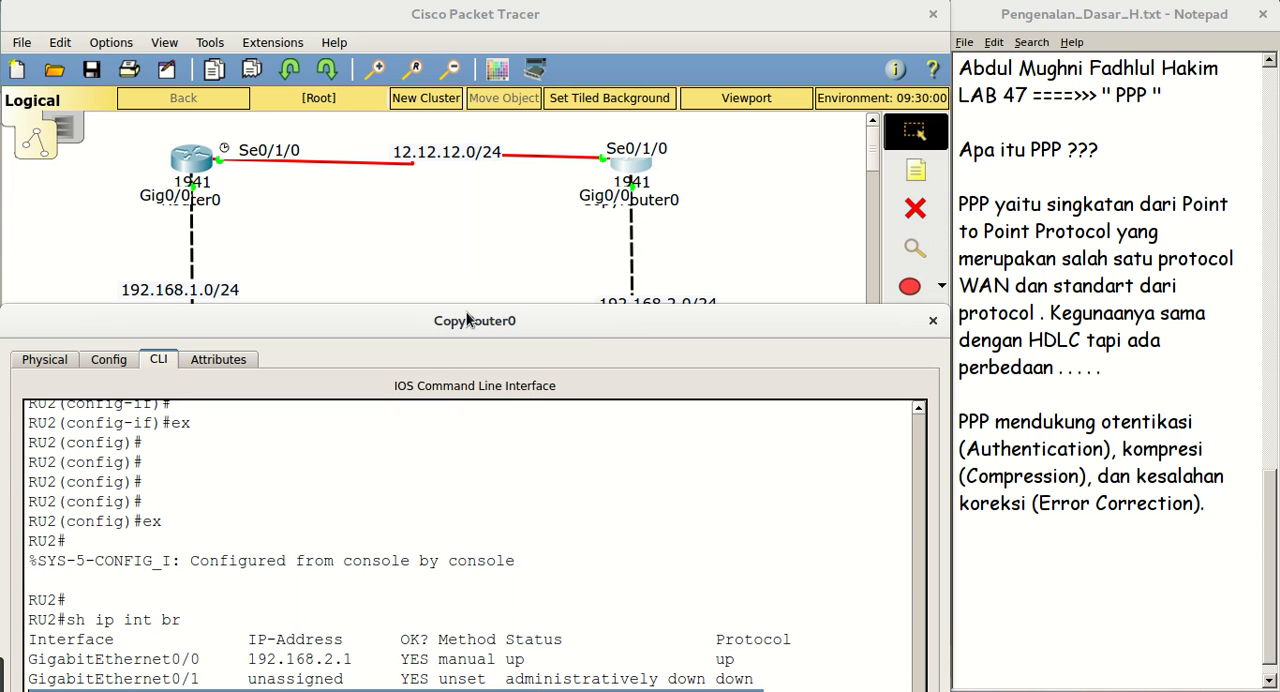
pyautogui.moveTo(464, 326); pyautogui.dragTo(461, 111)
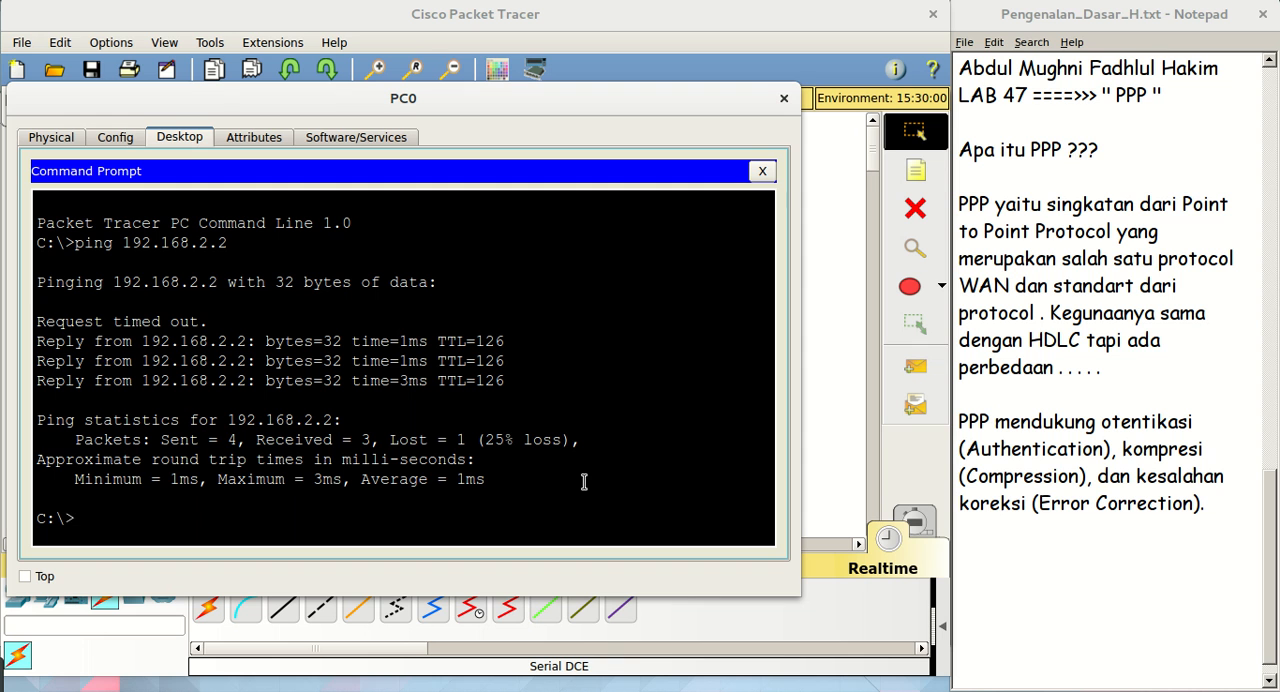
# Repeat the ping to 192.168.2.2 from PC0's command prompt and return to the topology workspace
pyautogui.press('Up')
pyautogui.press('Return')
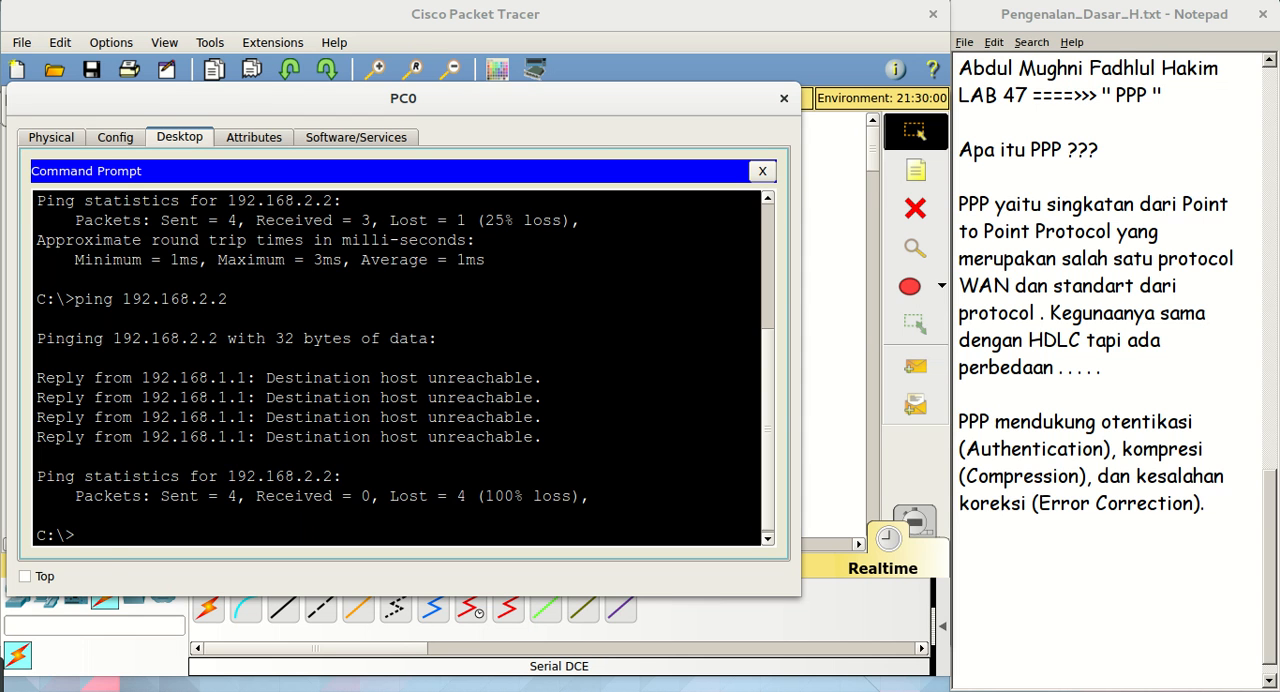
pyautogui.click(655, 14)
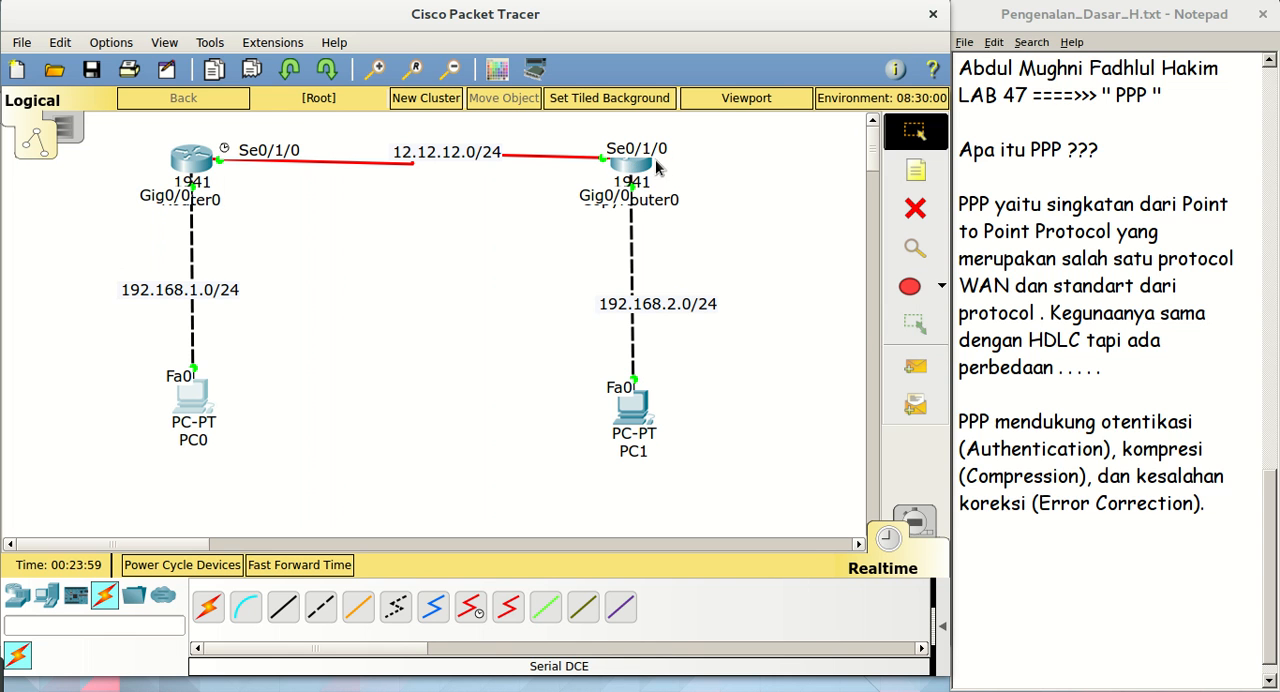
# Open CopyRouter0's console and enter global configuration mode on RU2
pyautogui.moveTo(642, 170)
pyautogui.moveTo(191, 157)
pyautogui.click(638, 162)
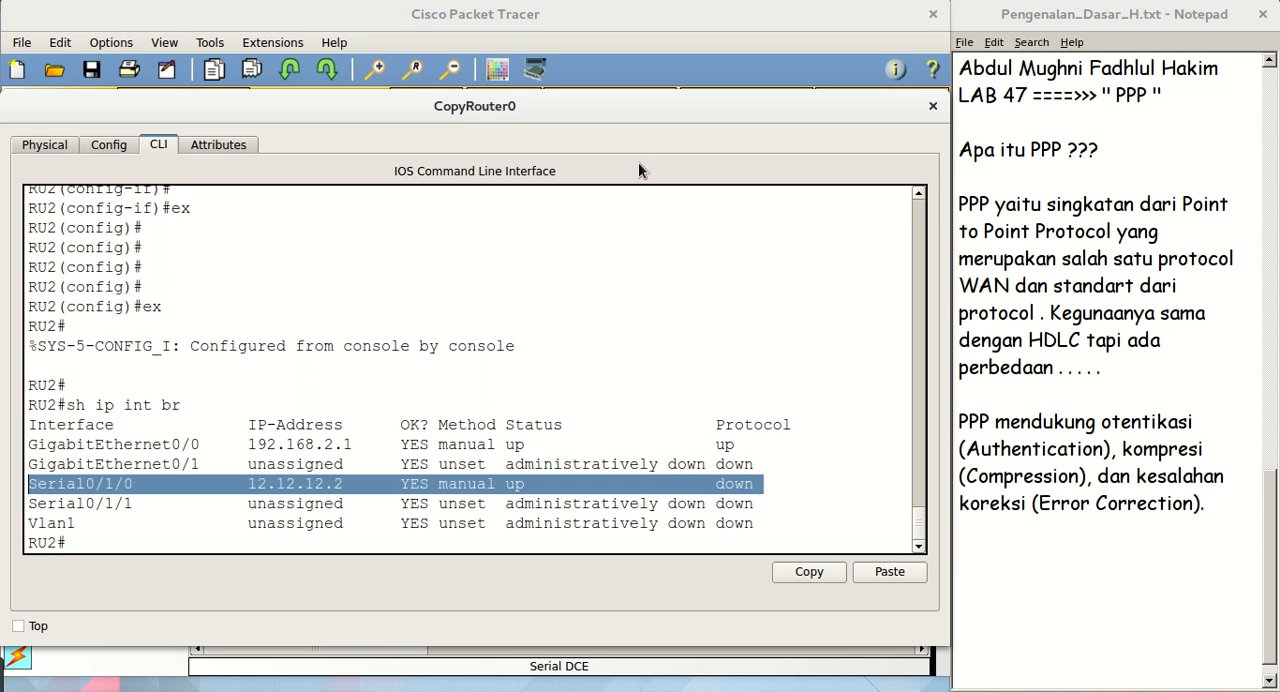
pyautogui.press('Return')
pyautogui.press('Return')
pyautogui.press('Return')
pyautogui.press('Return')
pyautogui.press('Return')
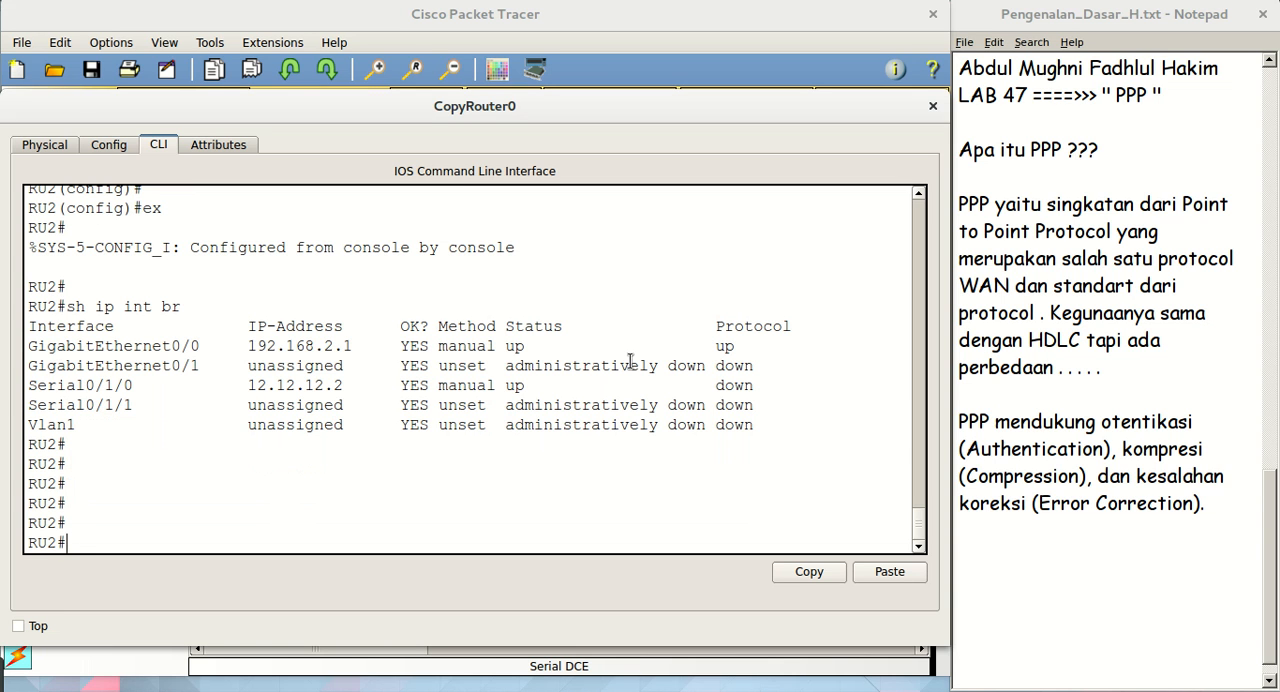
pyautogui.write('in')
pyautogui.press('BackSpace')
pyautogui.press('BackSpace')
pyautogui.write('conf t')
pyautogui.press('Return')
# Enter interface configuration for serial 0/1/0 on RU2 and set its encapsulation to PPP
pyautogui.press('Return')
pyautogui.press('Return')
pyautogui.press('Return')
pyautogui.press('Return')
pyautogui.write('in')
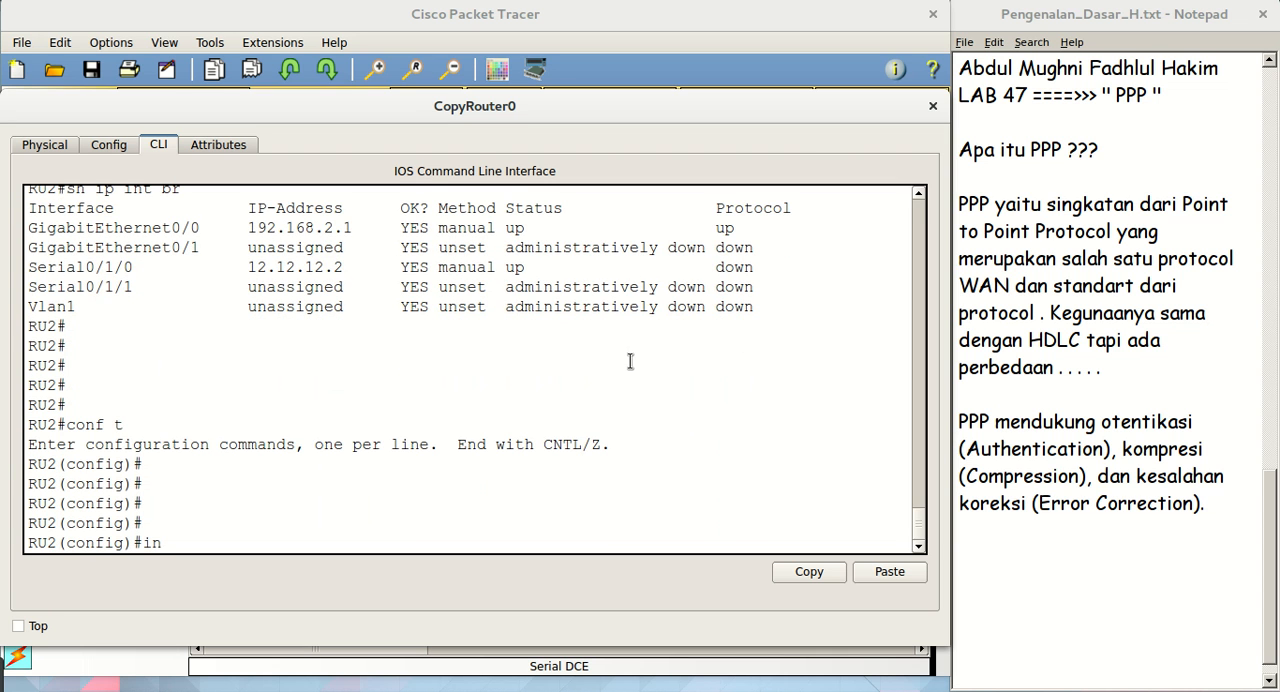
pyautogui.write('t se0/1/0')
pyautogui.press('Return')
pyautogui.press('Return')
pyautogui.press('Return')
pyautogui.press('Return')
pyautogui.write('encapsulation pp')
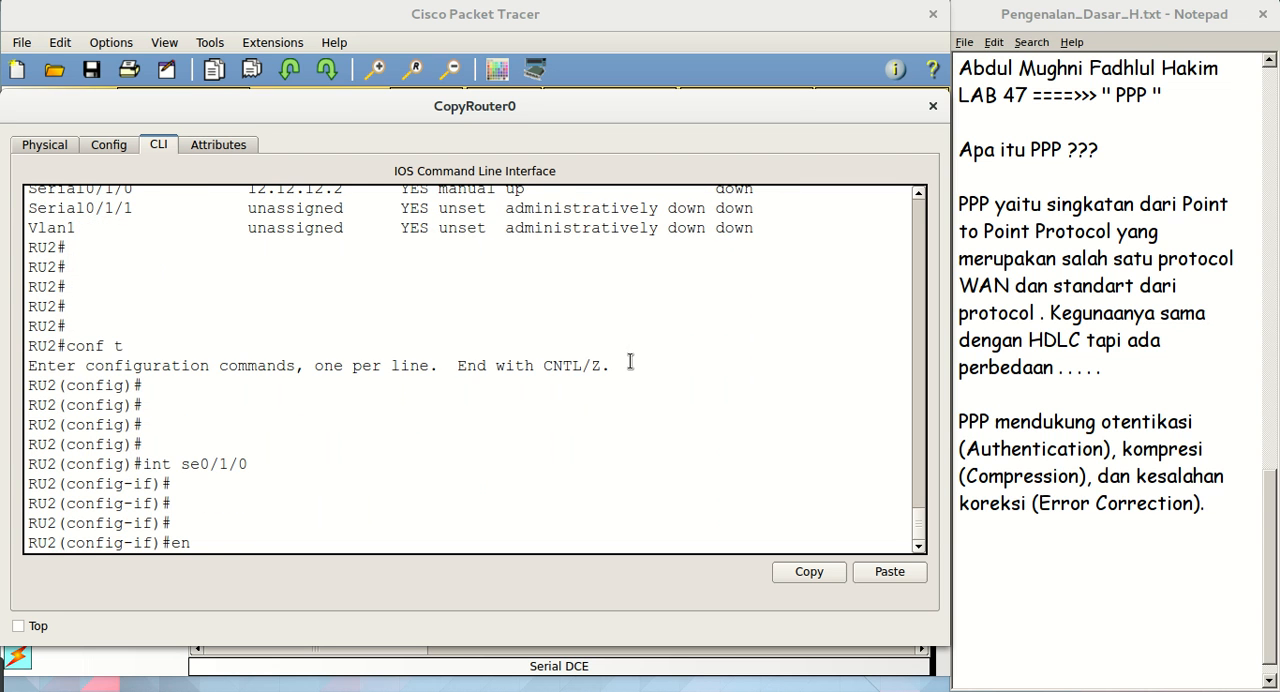
pyautogui.press('Tab')
pyautogui.write('pp')
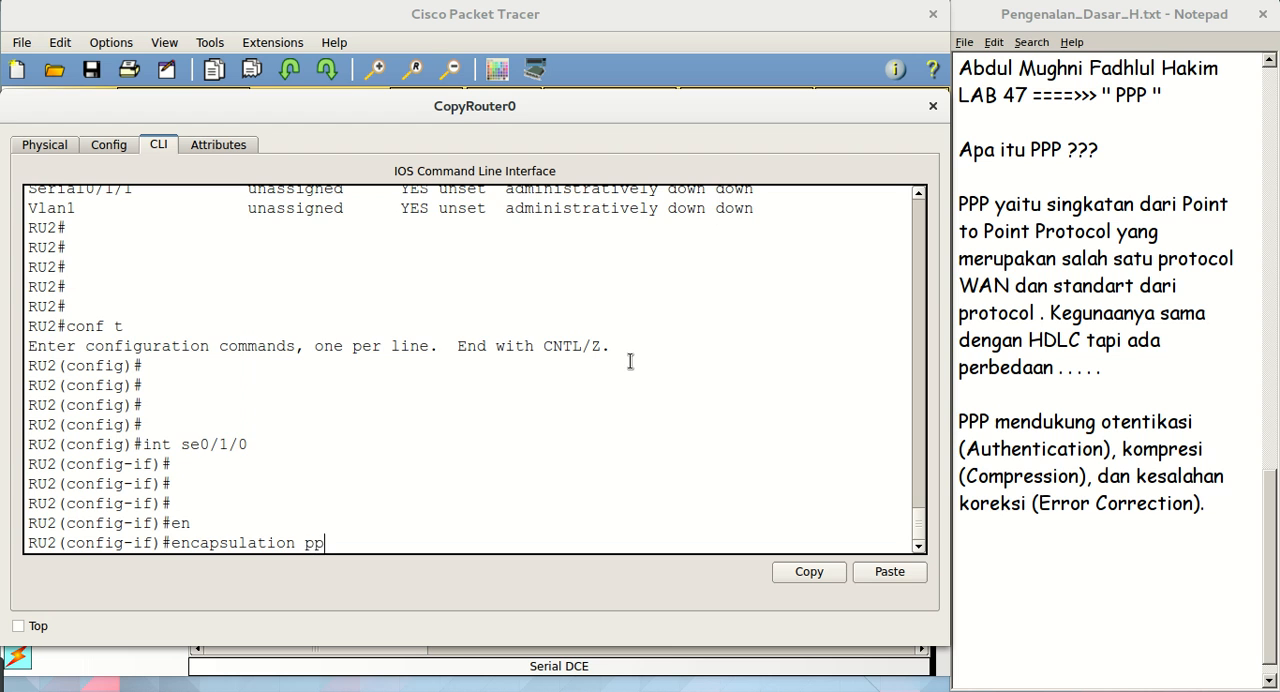
pyautogui.write('p')
pyautogui.press('Return')
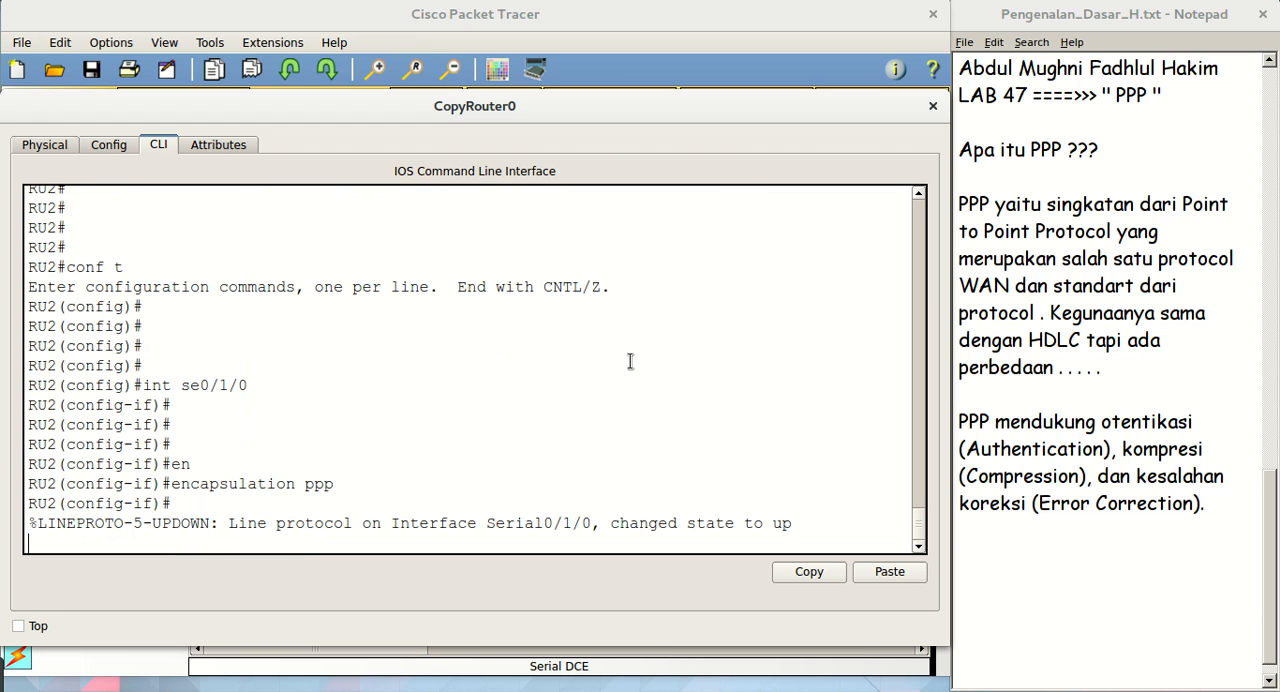
# Check the line protocol message for Serial0/1/0 and exit to RU2's global configuration mode
pyautogui.moveTo(793, 523); pyautogui.dragTo(601, 526)
pyautogui.write('ex')
pyautogui.press('Return')
pyautogui.press('Return')
pyautogui.press('Return')
pyautogui.press('Return')
pyautogui.press('Return')
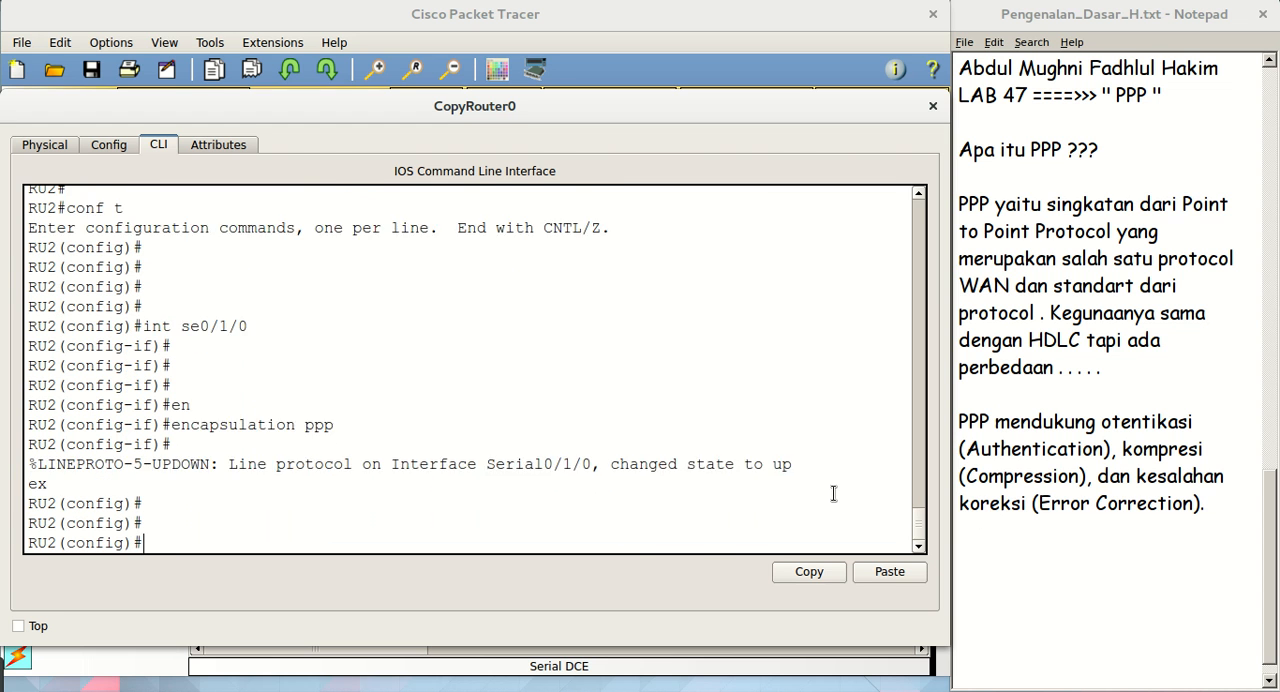
# Bring up PC0's command prompt and ping PC1 at 192.168.2.2 over the PPP link
pyautogui.click(357, 9)
pyautogui.click(195, 405)
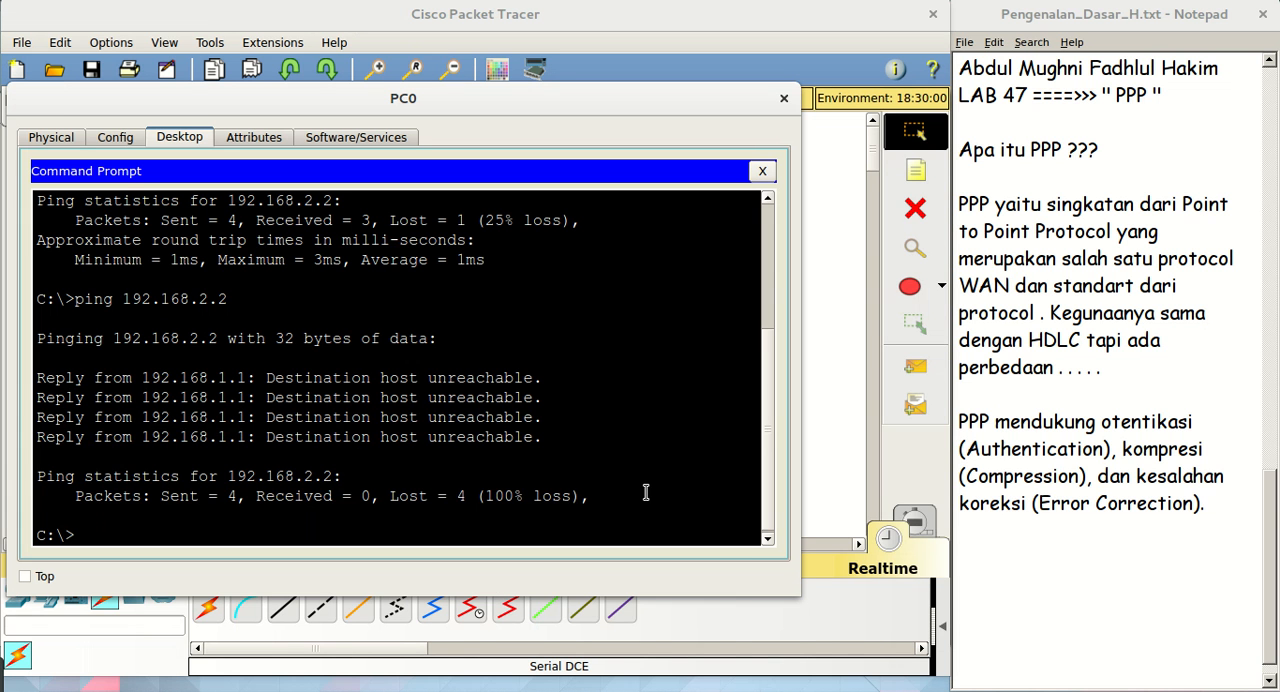
pyautogui.press('Up')
pyautogui.press('Return')
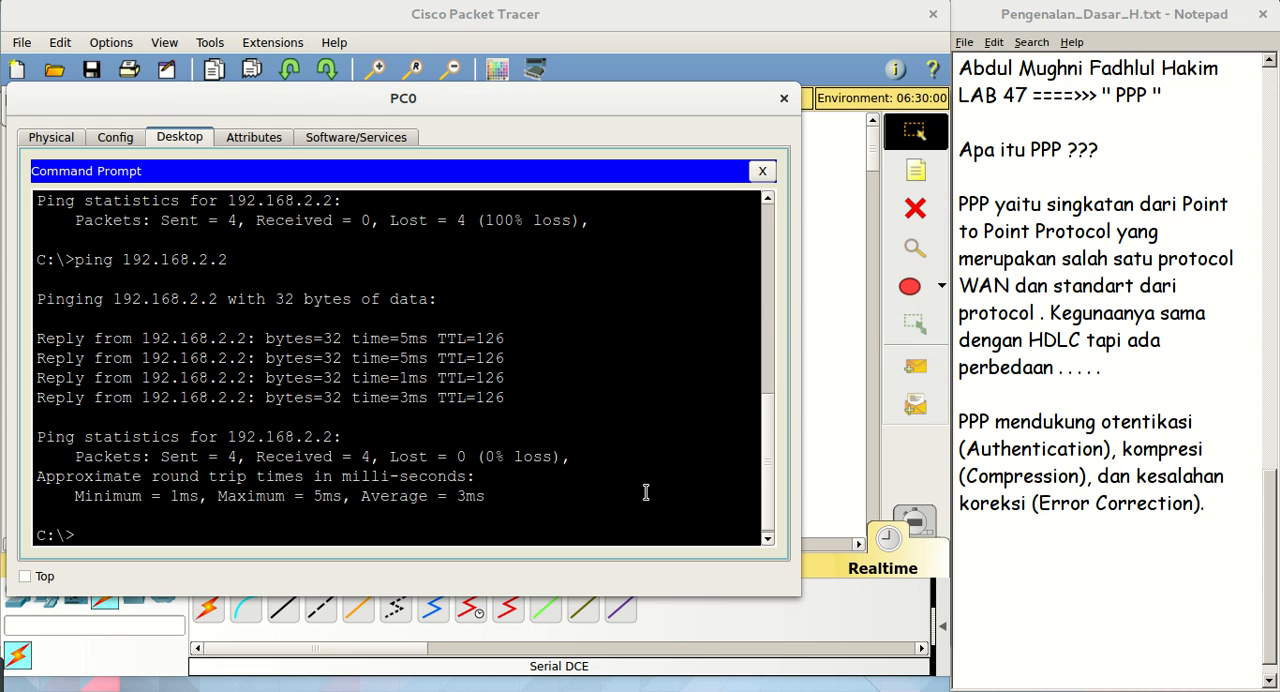
pyautogui.moveTo(28, 676)
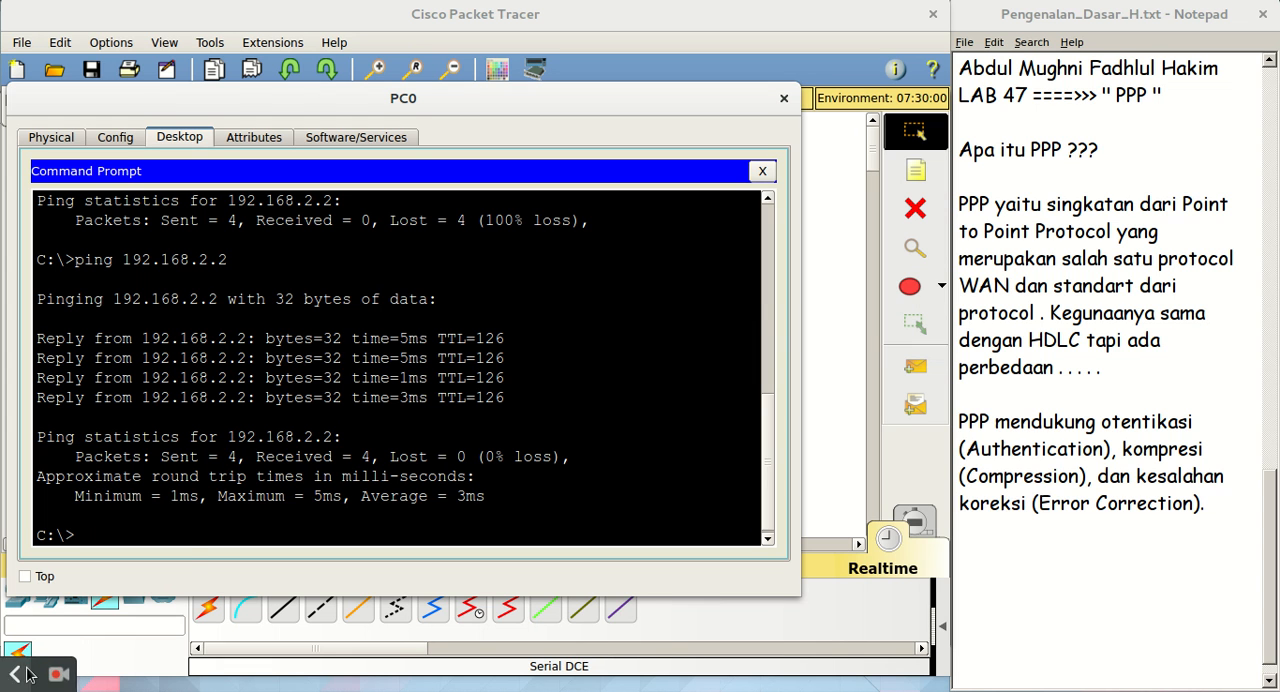